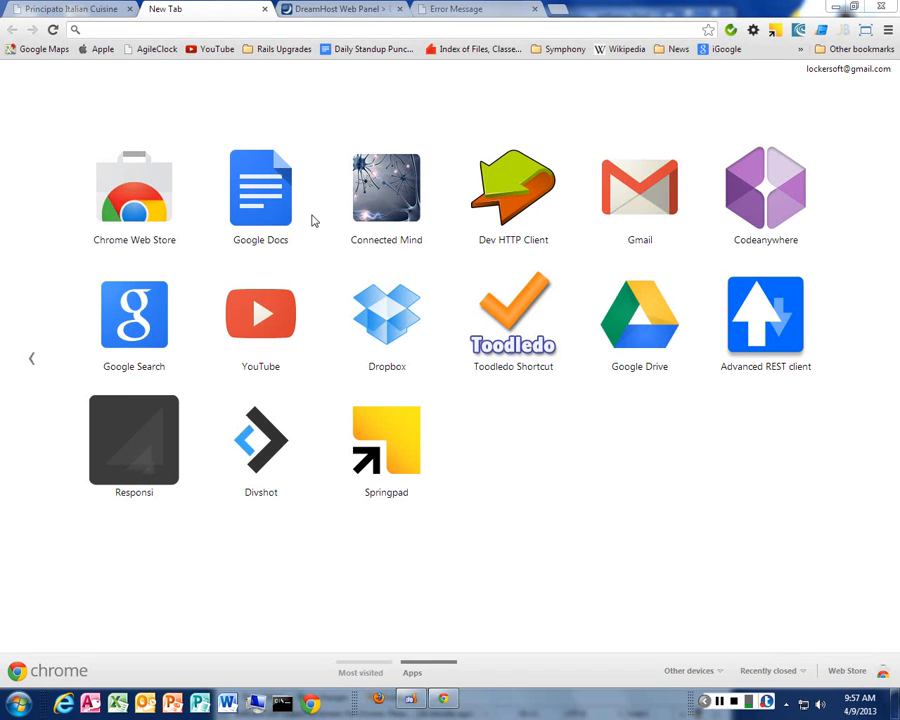
left_click(886, 32)
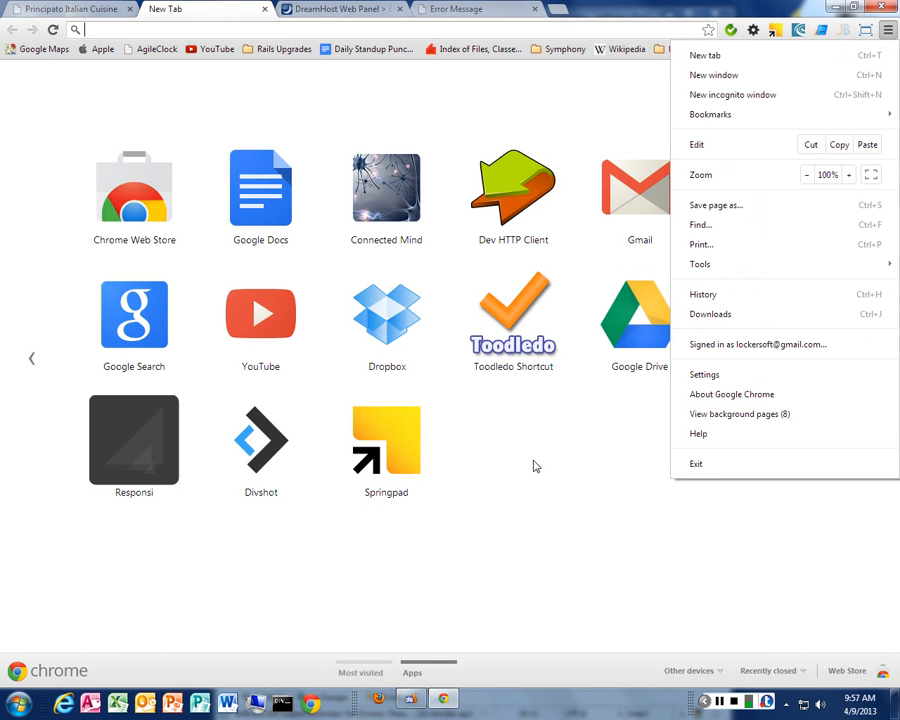
mouse_move(713, 266)
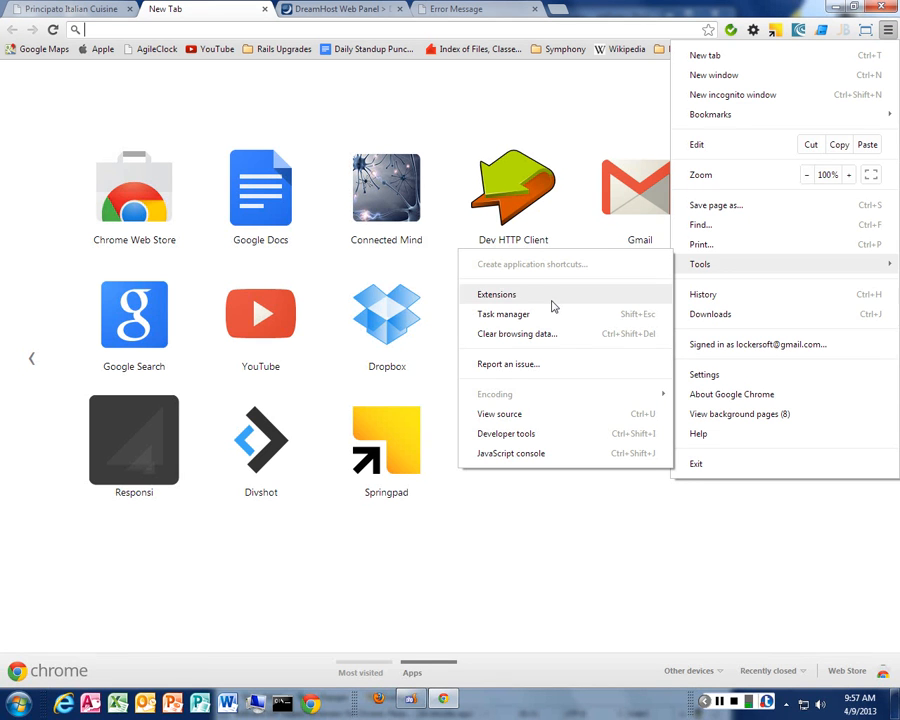
left_click(614, 547)
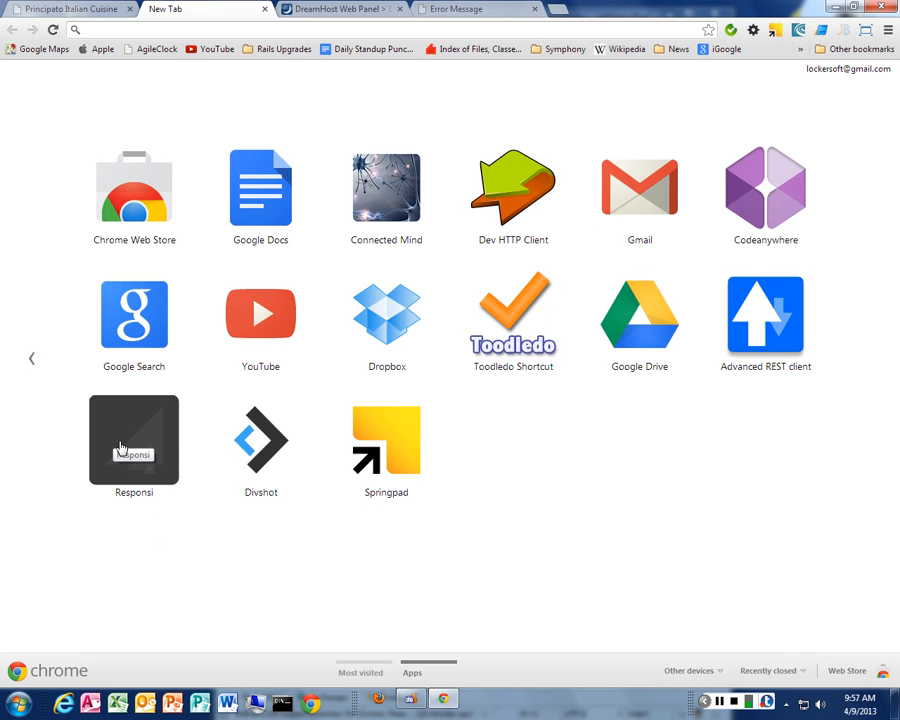
- Launch the Responsi app and load cis217-1.dreamwithbelief.com as the site to test
left_click(121, 447)
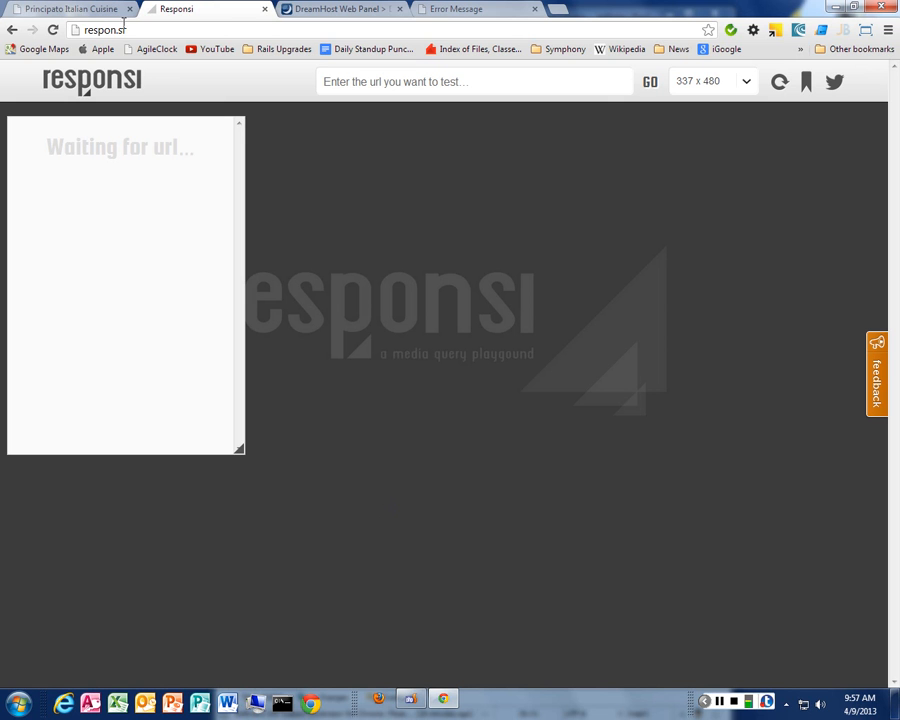
left_click(487, 81)
type("cis217-1.cis1scc.com")
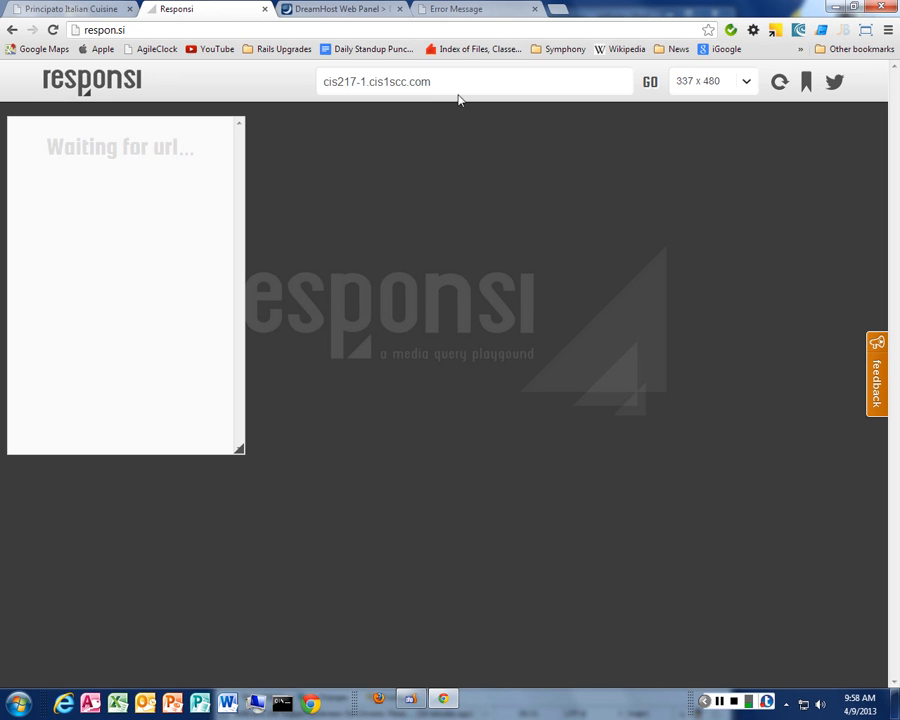
left_click_drag(440, 84, 279, 74)
left_click(374, 81)
double_click(374, 81)
type("dreamwithbeliev")
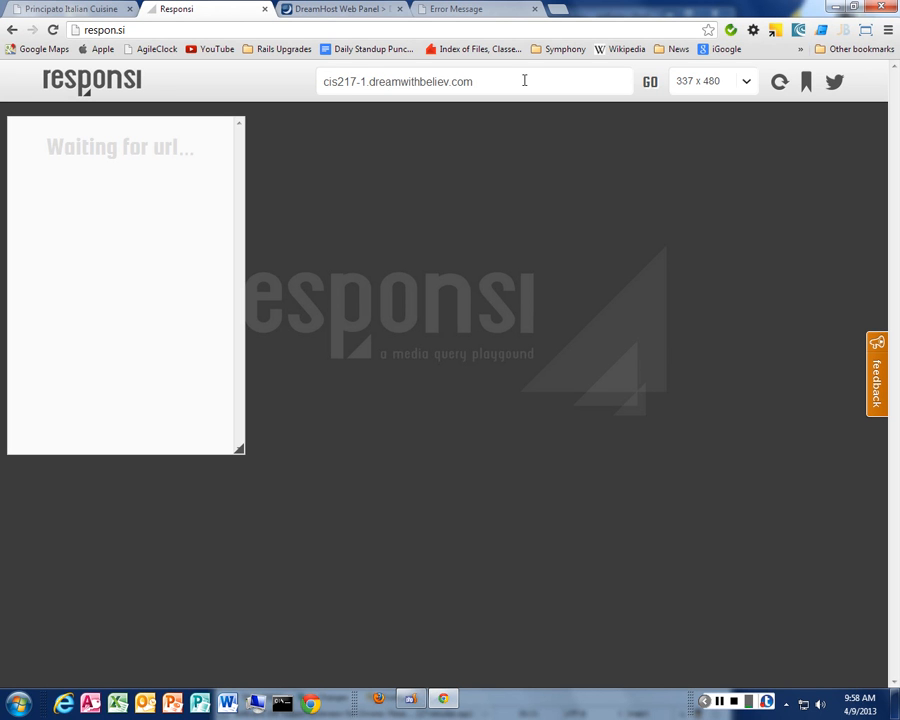
key("BackSpace")
type("f")
key("Return")
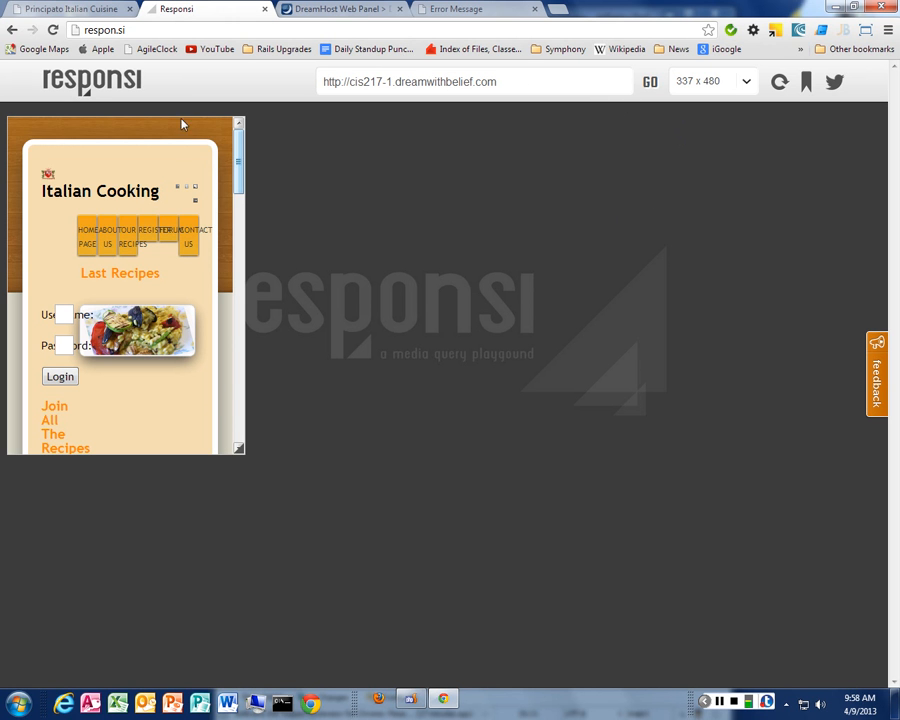
- Enlarge the preview frame freehand to about 1074 x 726 to check how the page layout adapts
left_click_drag(323, 82, 491, 80)
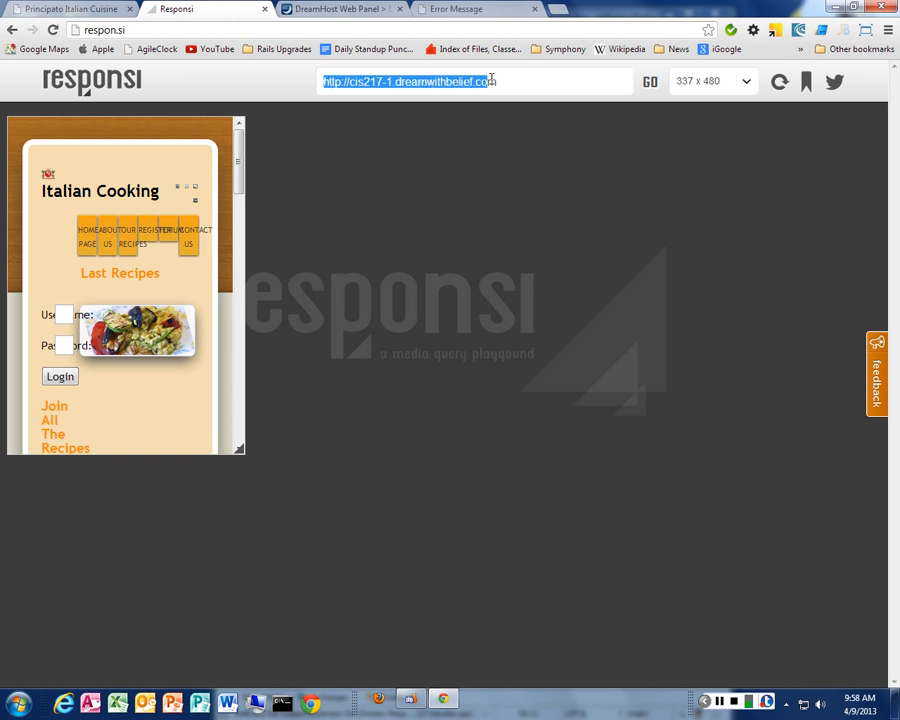
left_click_drag(238, 449, 760, 625)
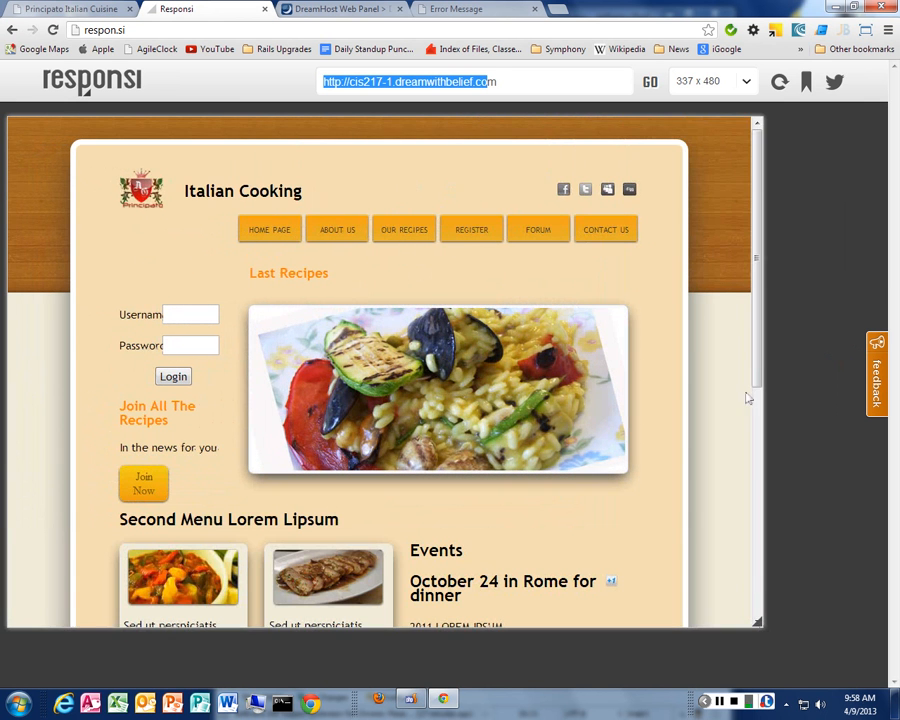
- Preview the site at the 320 x 480 preset rotated to landscape and look through the whole page
left_click(750, 85)
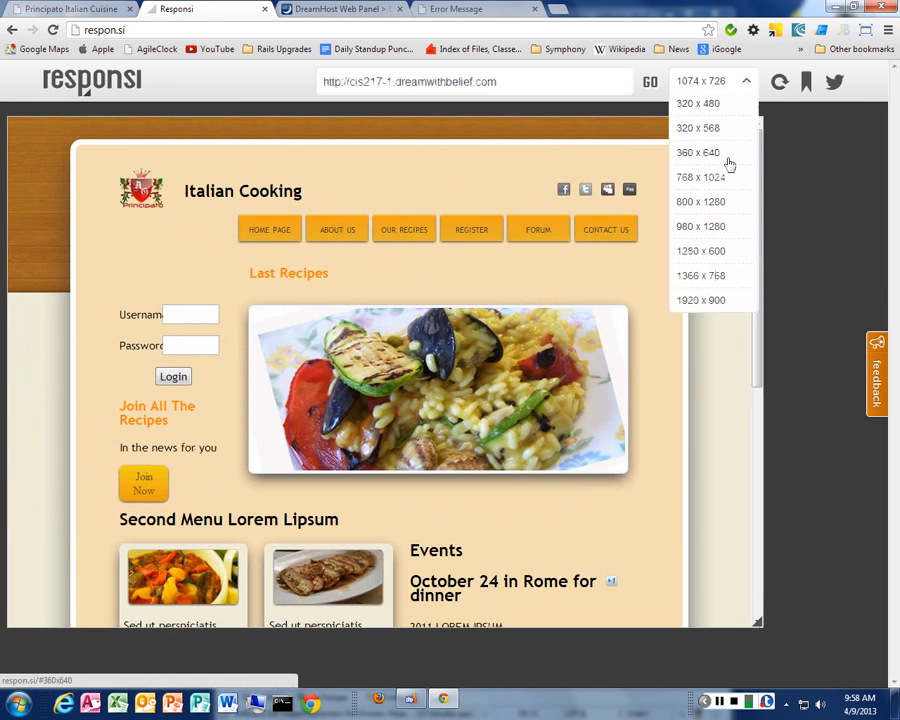
left_click(699, 104)
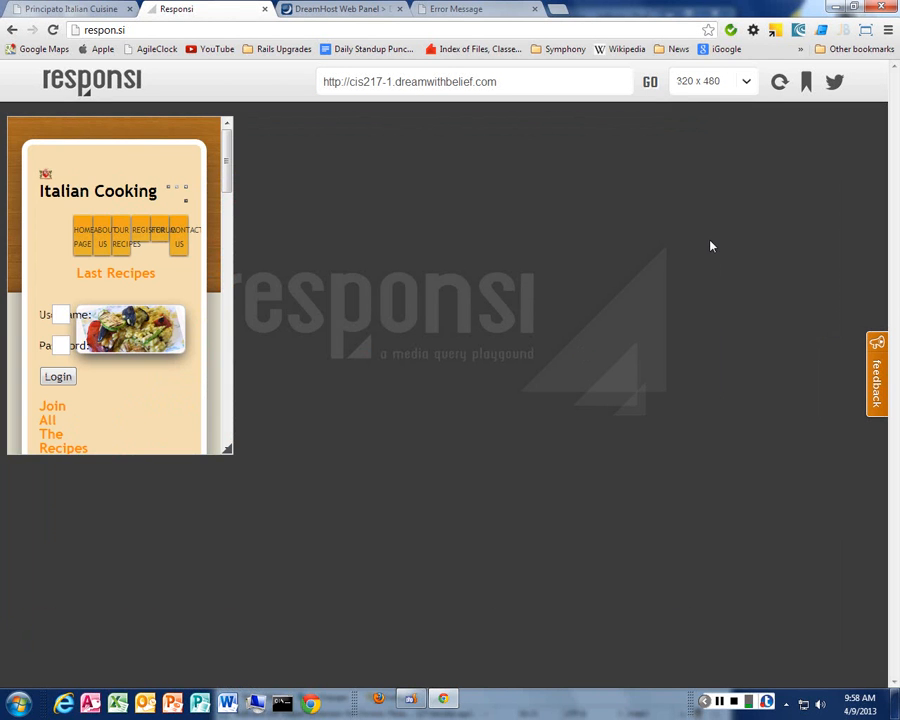
left_click(780, 84)
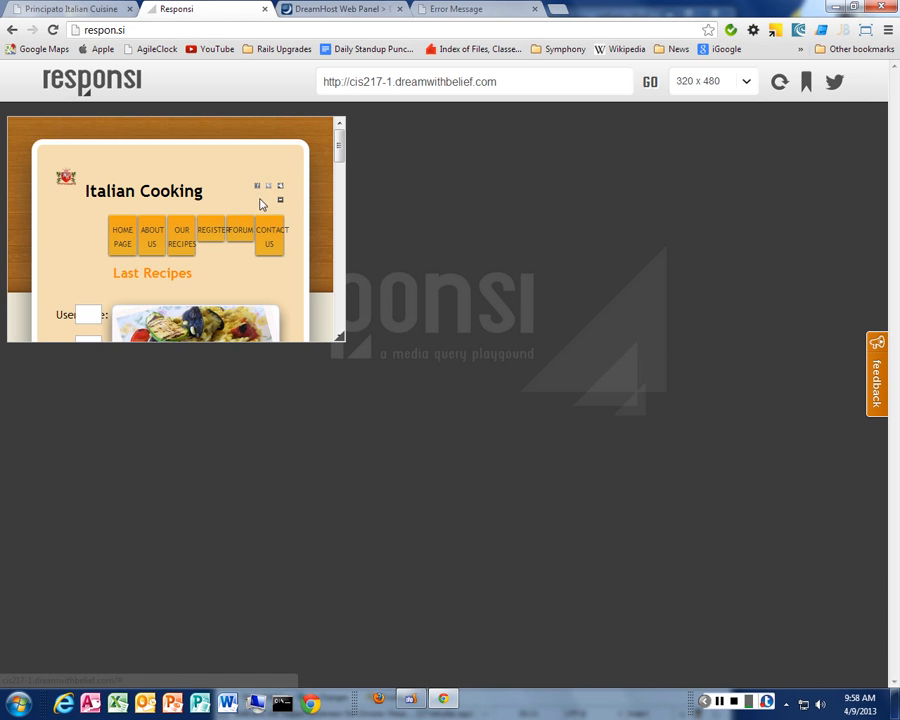
scroll(340, 170, "down", 1)
scroll(225, 167, "up", 1)
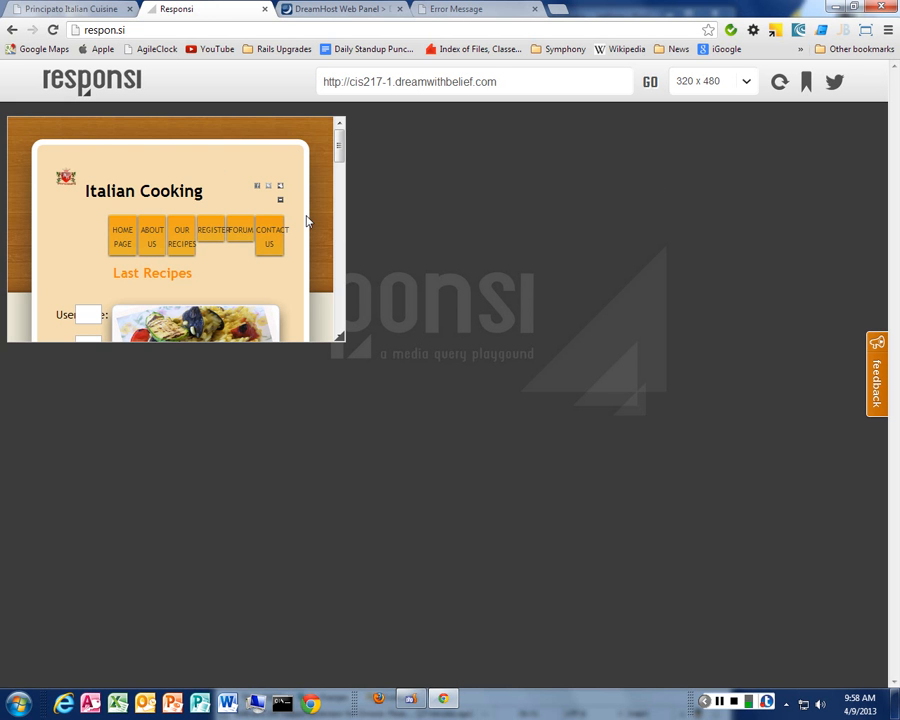
scroll(310, 220, "down", 10)
scroll(312, 219, "down", 5)
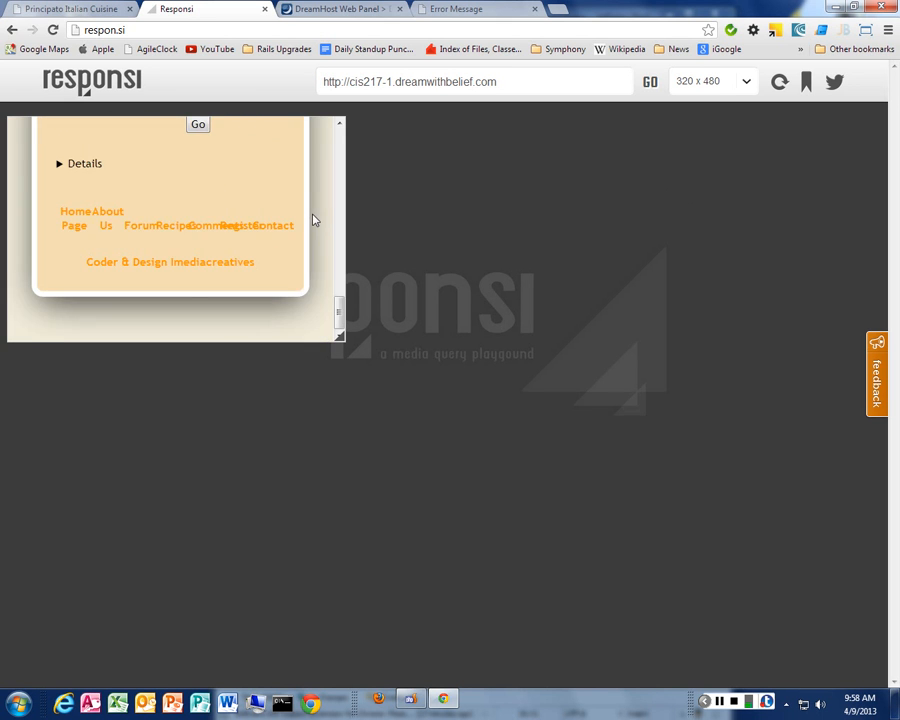
scroll(313, 220, "up", 15)
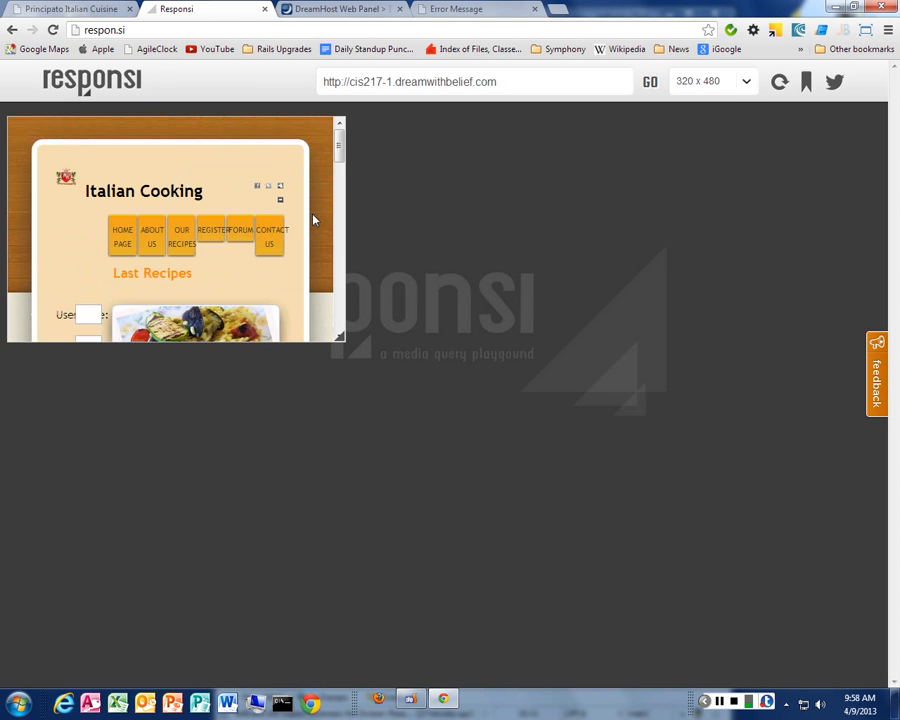
- Preview the site at the 980 x 1280 preset and look over the page from header to footer
left_click(738, 90)
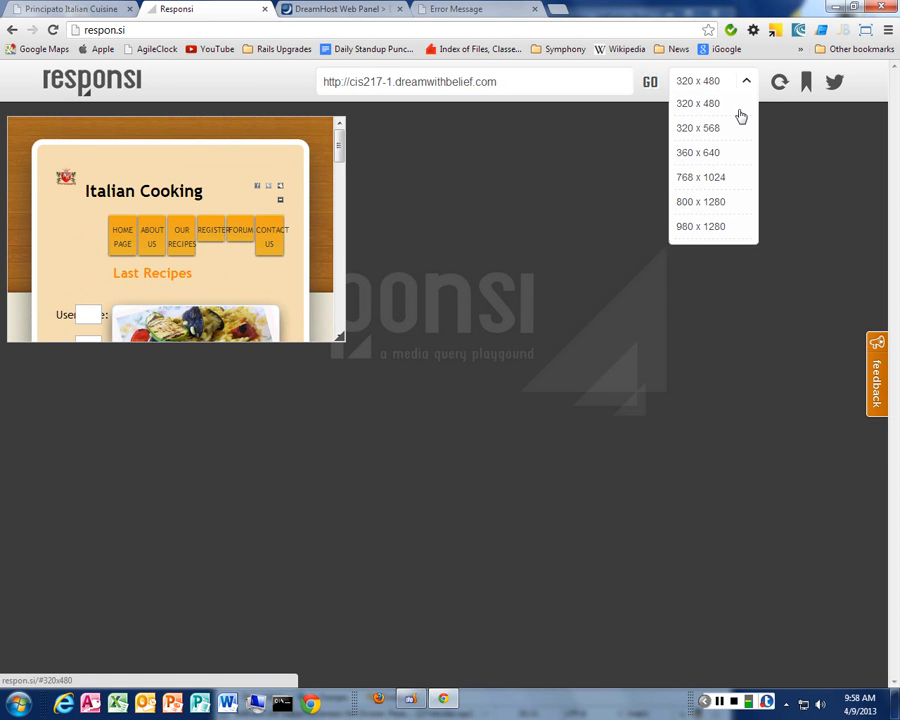
left_click(705, 228)
scroll(651, 344, "down", 5)
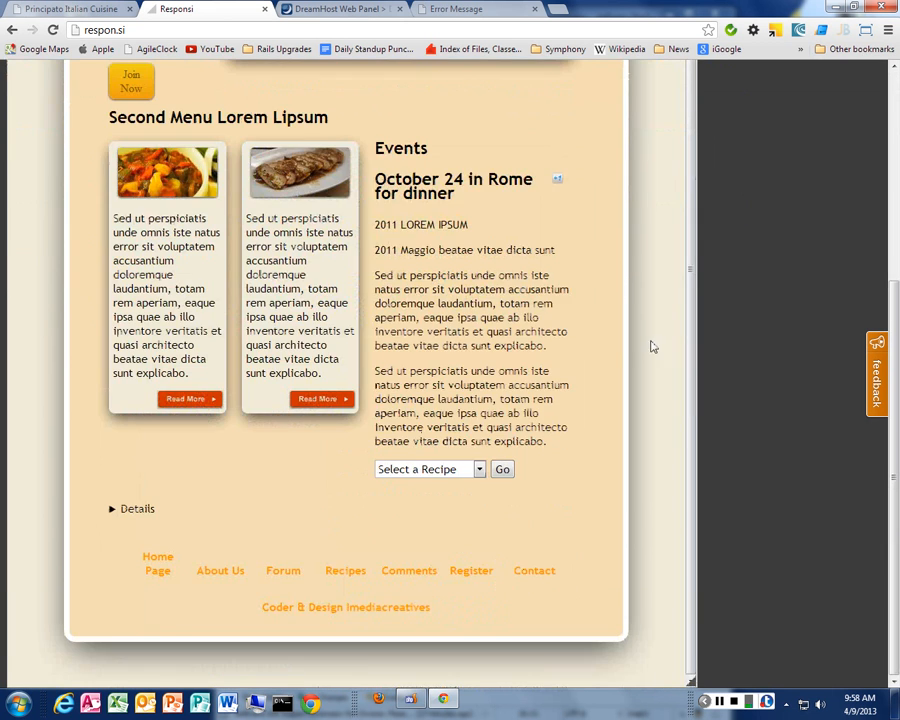
scroll(575, 367, "up", 5)
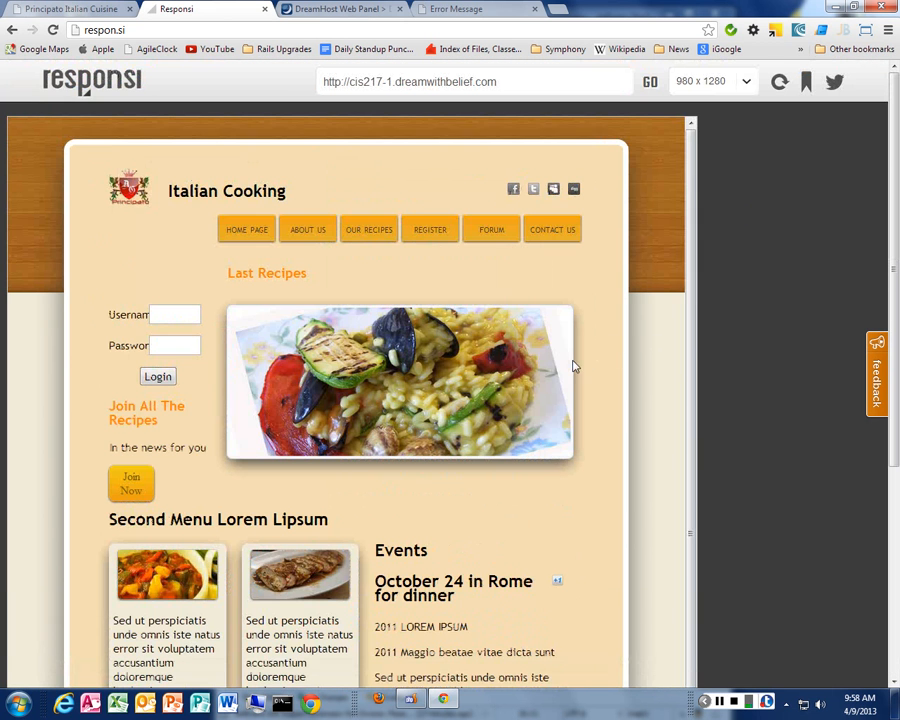
- Preview the site at the 768 x 1024 preset in landscape and check the page down and back up
left_click(737, 86)
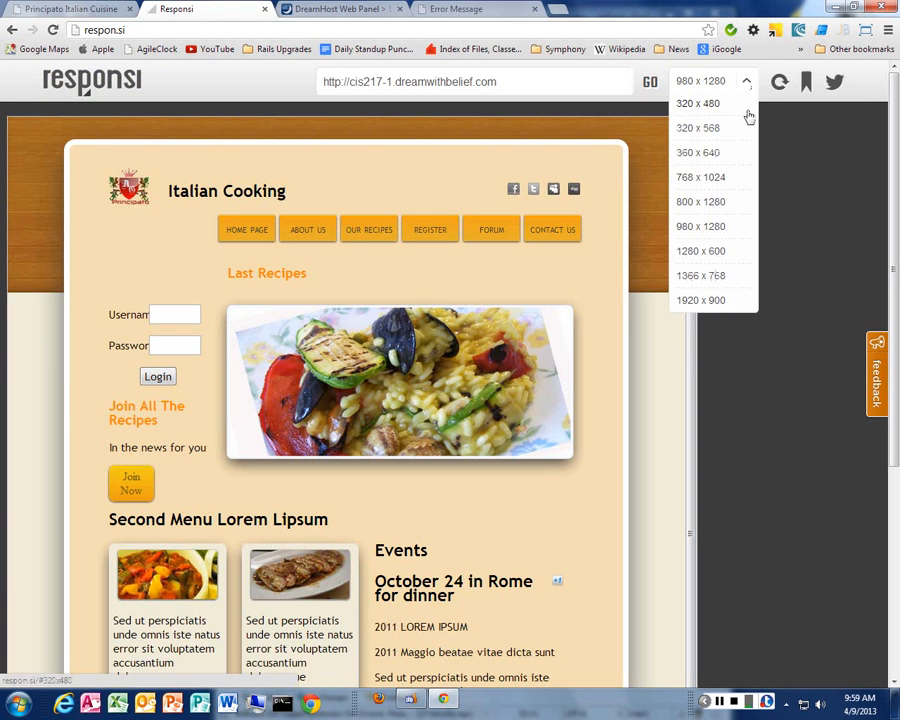
left_click(710, 175)
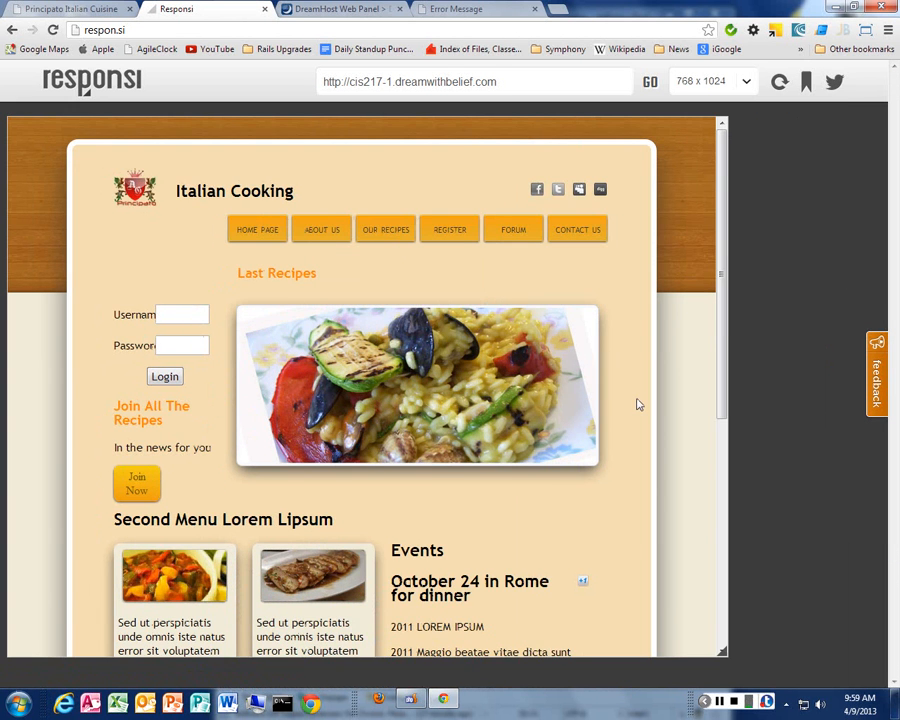
scroll(636, 404, "down", 4)
scroll(636, 404, "up", 4)
- Add the Responsi bookmarklet to the browser's bookmarks, placing it beside the Wikipedia bookmark
left_click(746, 84)
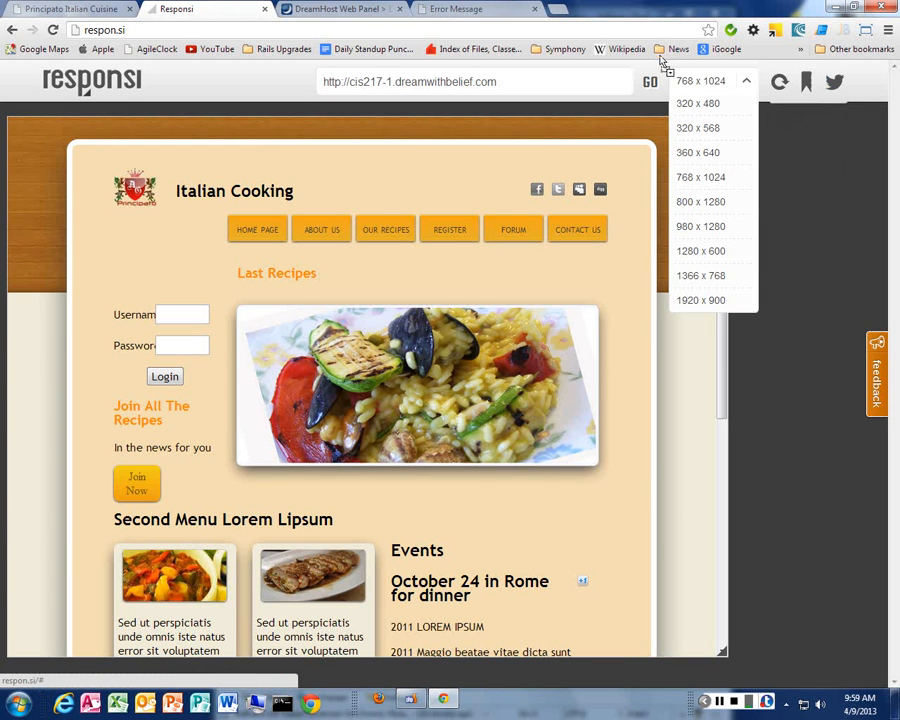
left_click_drag(662, 63, 664, 50)
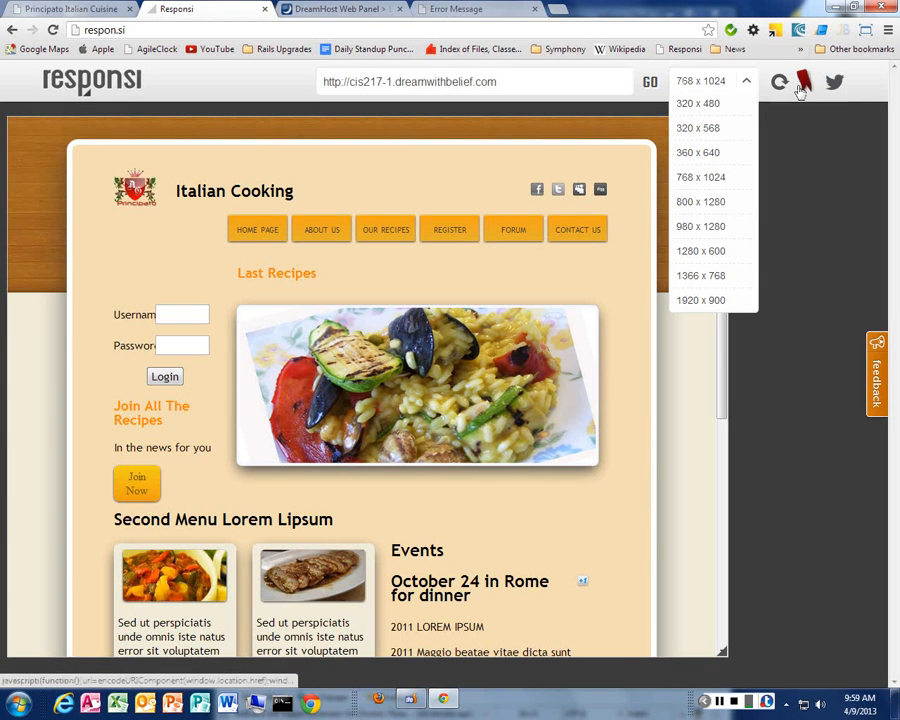
left_click_drag(801, 88, 652, 55)
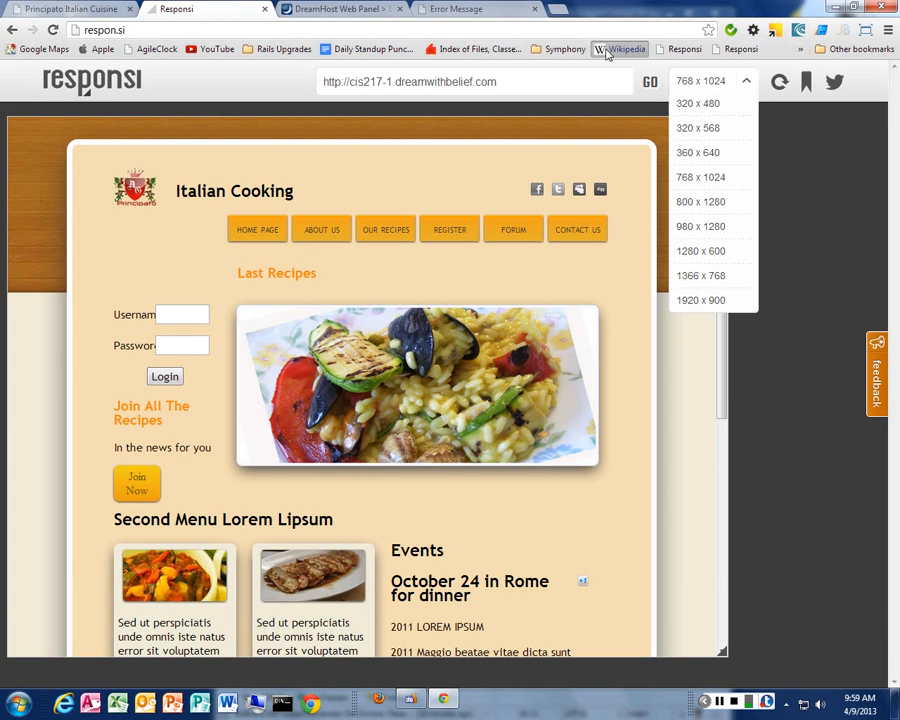
- Open the bookmarked Wikipedia site and send it to Responsi with the new bookmarklet
left_click(620, 49)
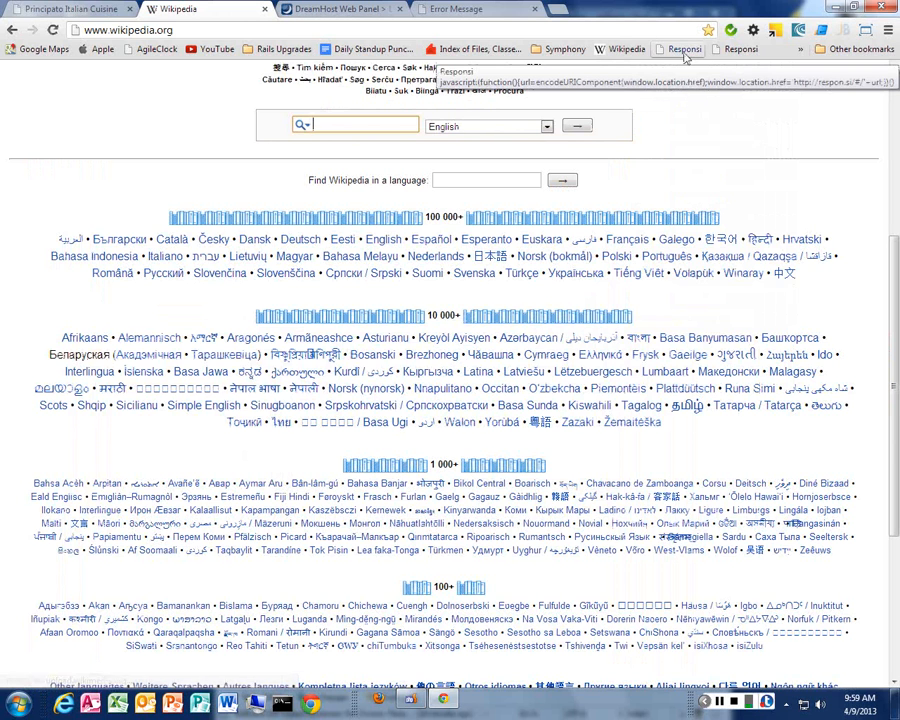
left_click(684, 50)
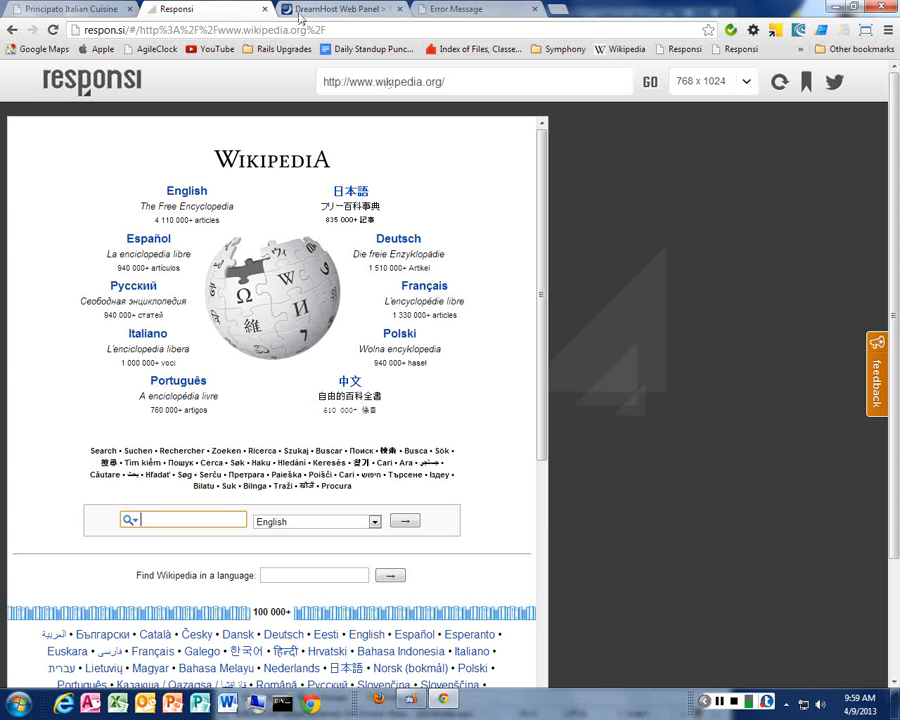
- Try to open cis217-1.cis1scc.com directly in the browser
left_click_drag(330, 30, 45, 25)
type("cis217-1.cis1scc.com")
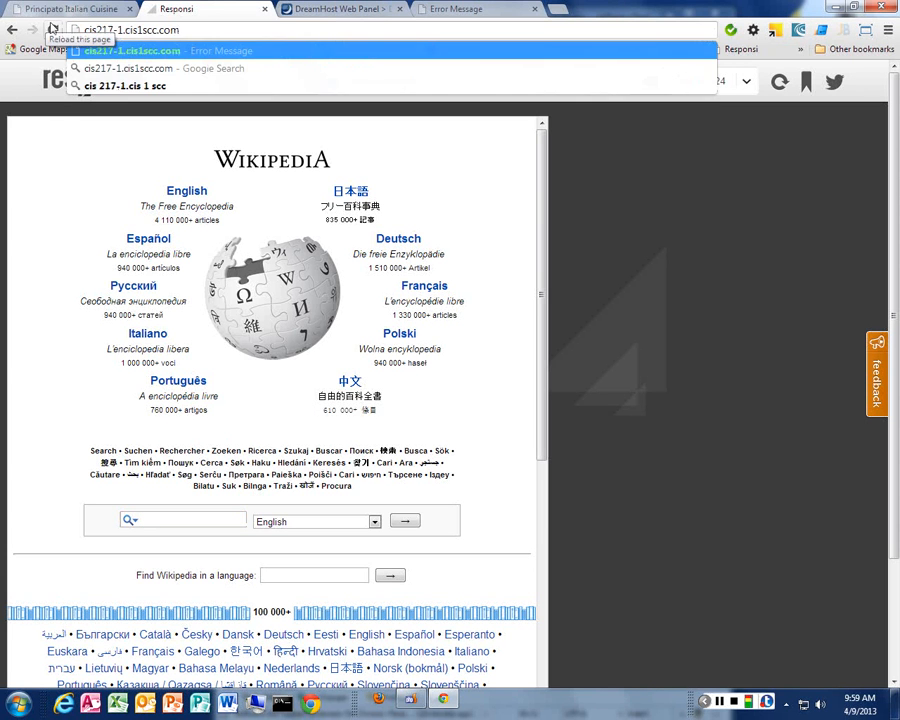
key("Return")
- Open cis217-1.dreamwithbelief.com in the browser and send it to Responsi with the bookmarklet
double_click(140, 30)
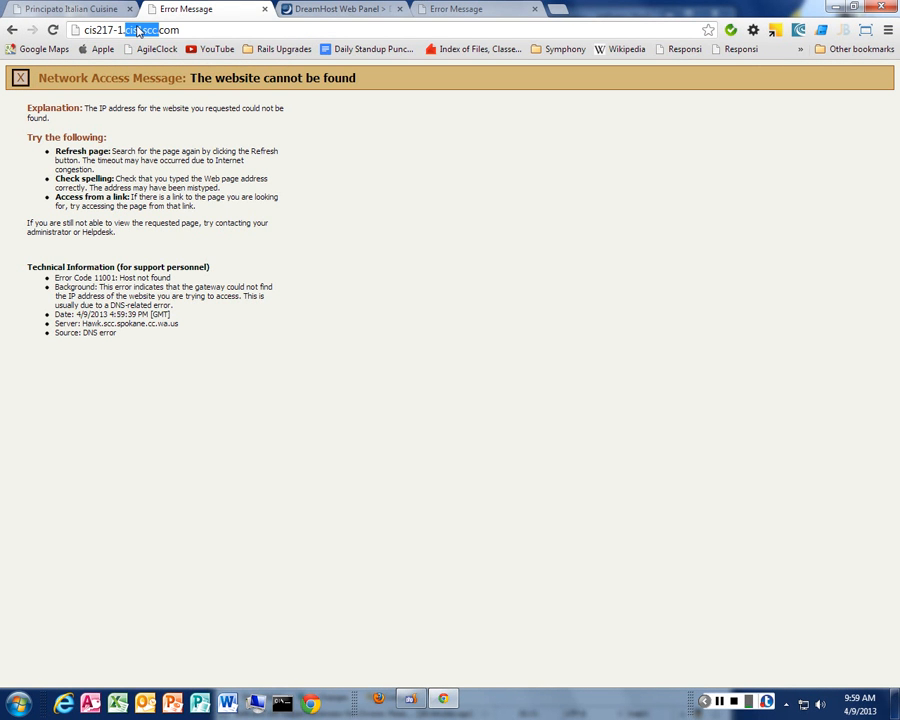
type("dream")
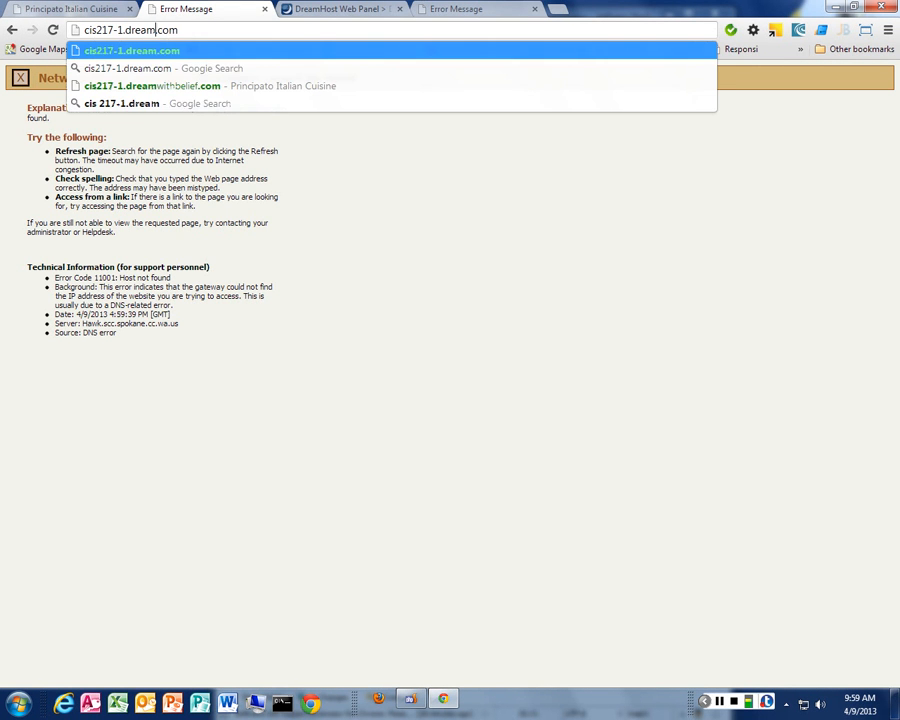
type("withbelief")
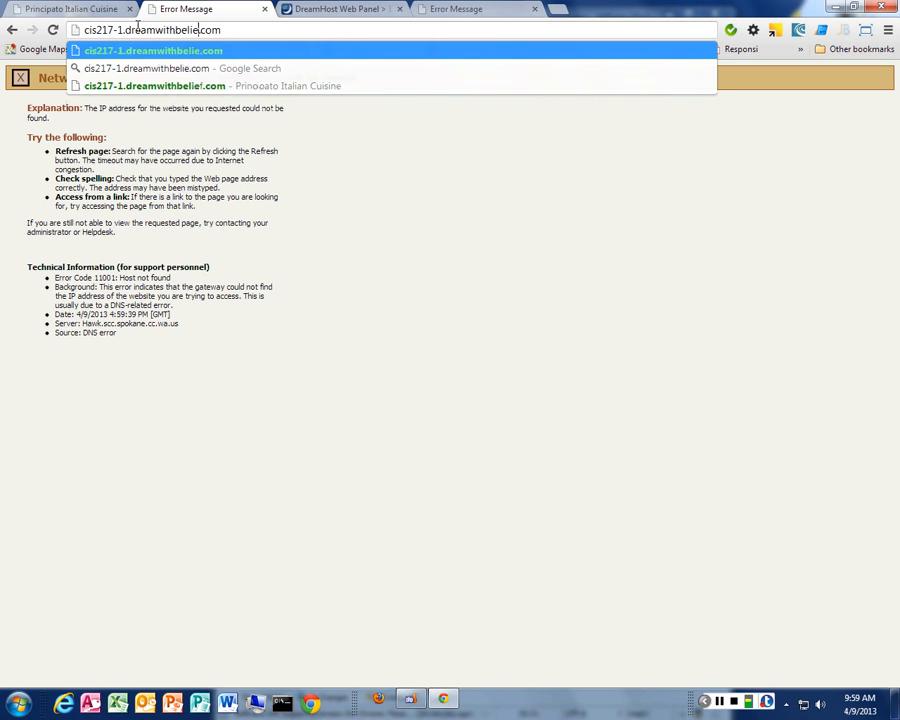
key("Return")
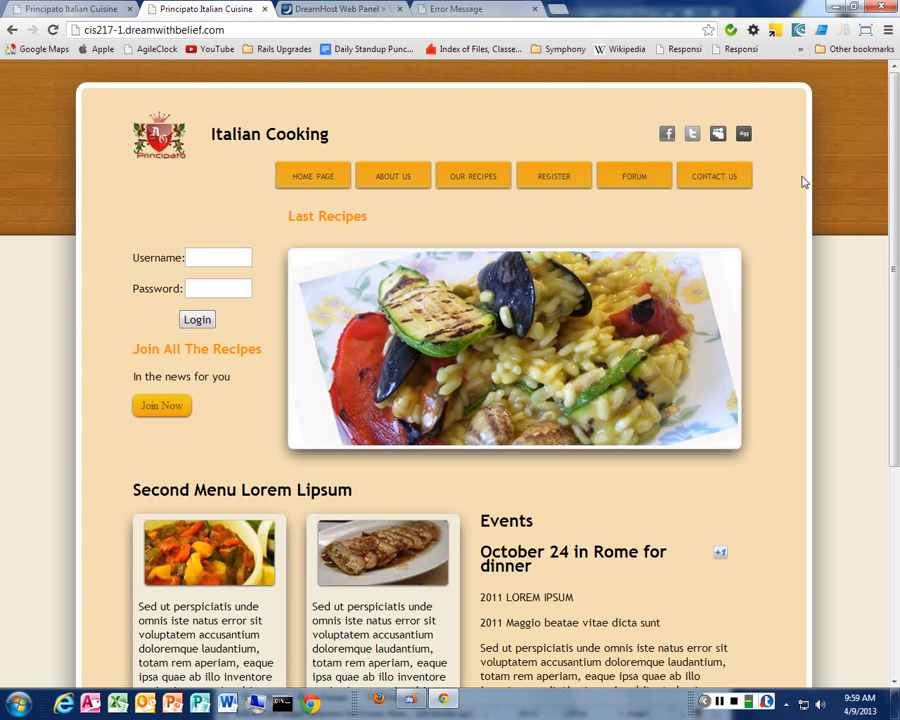
left_click(684, 50)
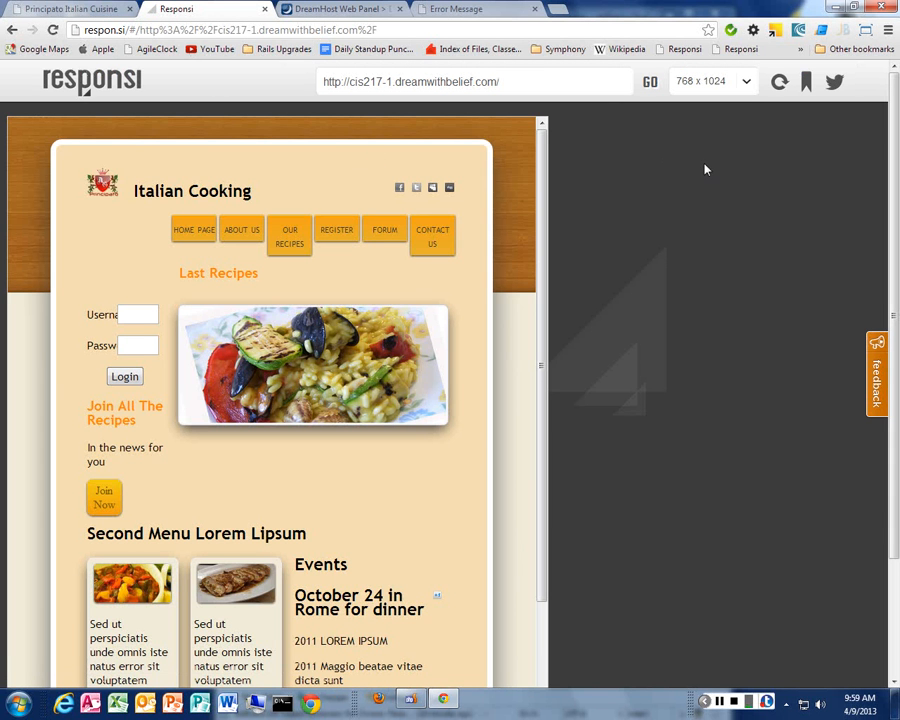
- Switch the preview to the 360 x 640 preset and stretch its frame freehand to about 1031 x 492
left_click(744, 87)
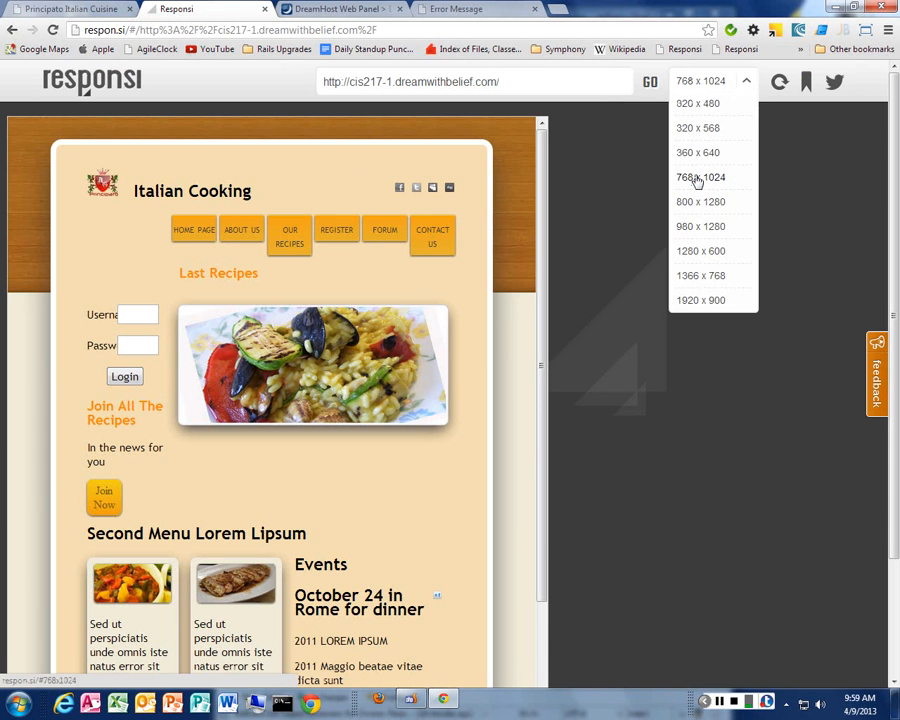
left_click(752, 153)
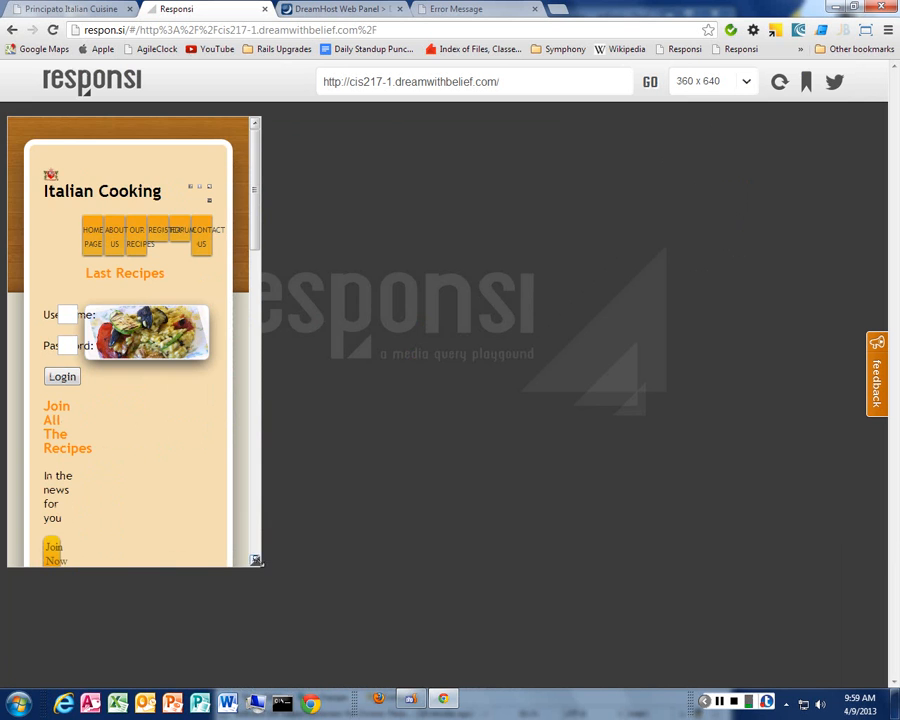
left_click_drag(254, 561, 729, 459)
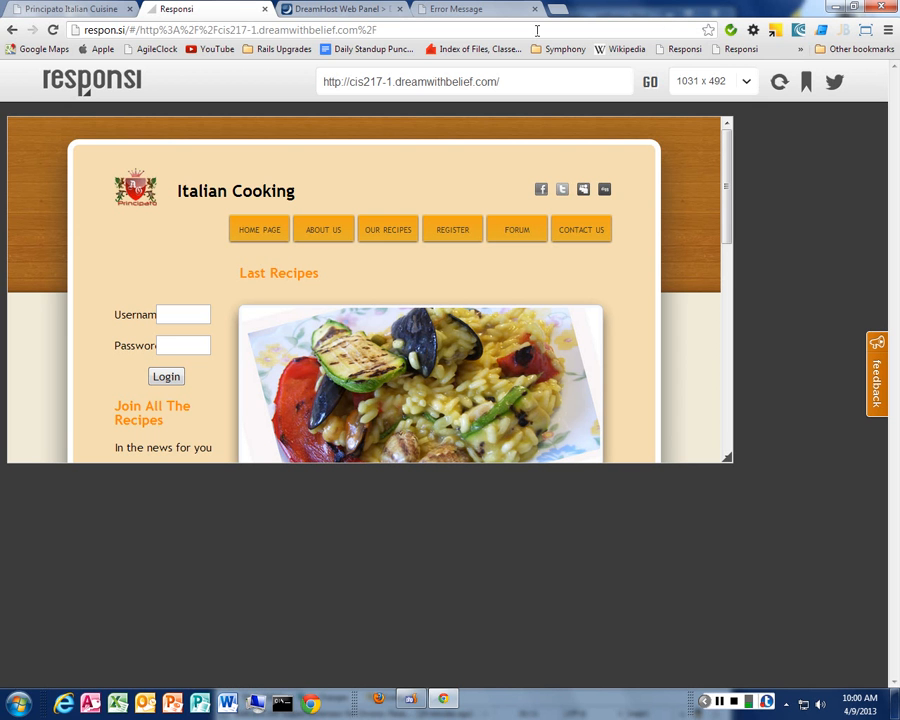
- Open springpad.com in the browser and log in with the saved account credentials
left_click(537, 30)
type("springpad.com")
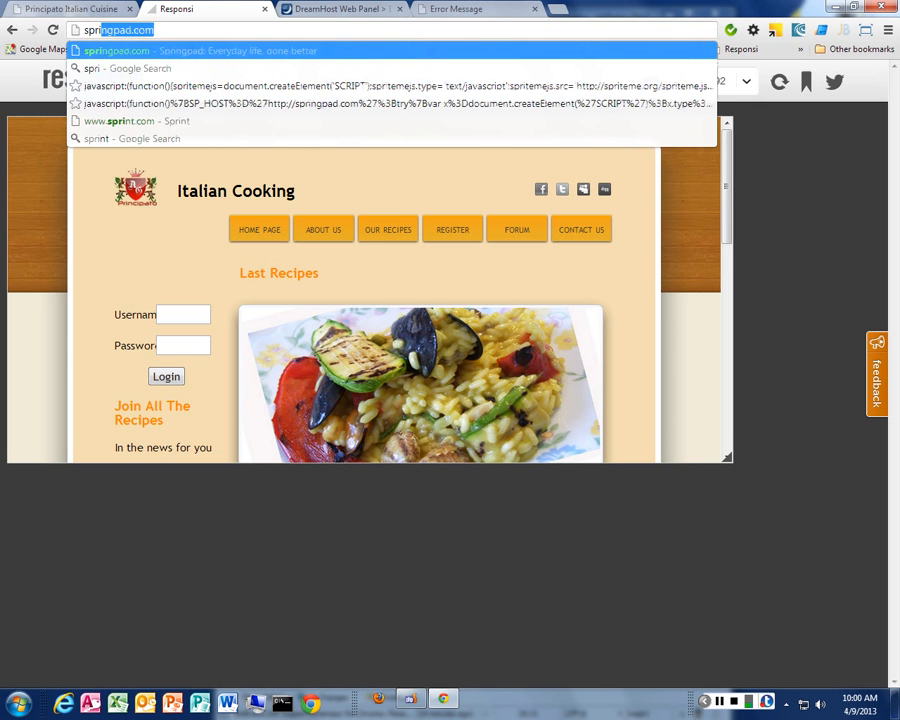
key("Return")
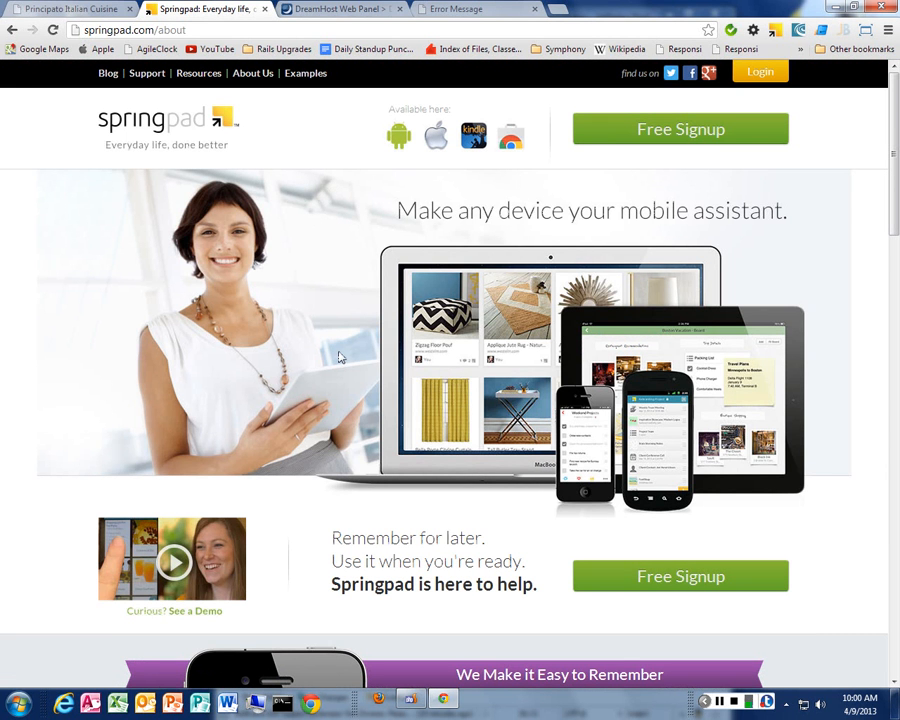
scroll(340, 354, "down", 3)
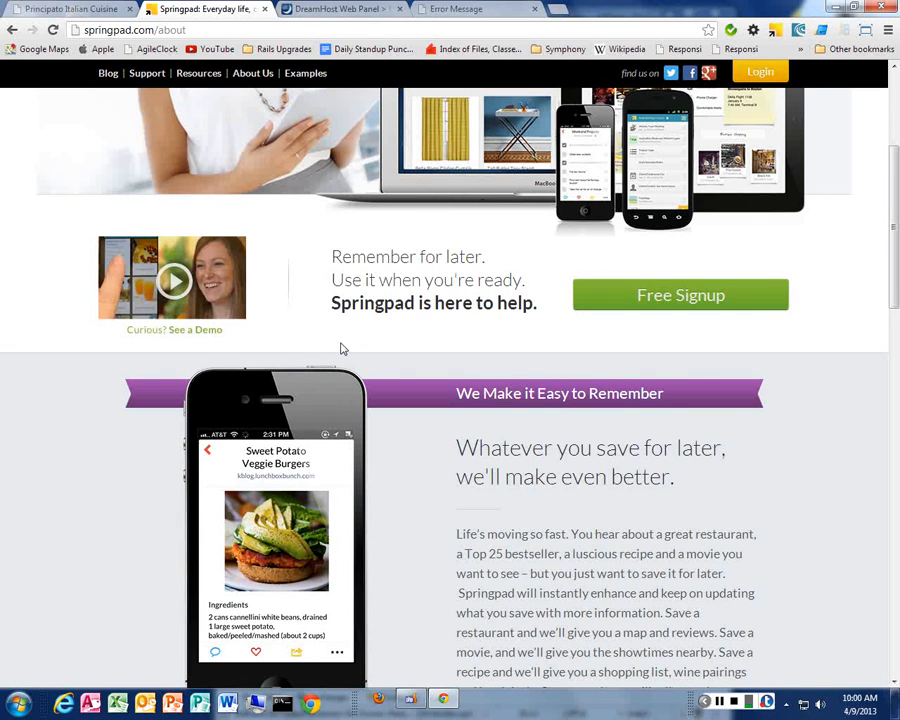
scroll(341, 309, "up", 3)
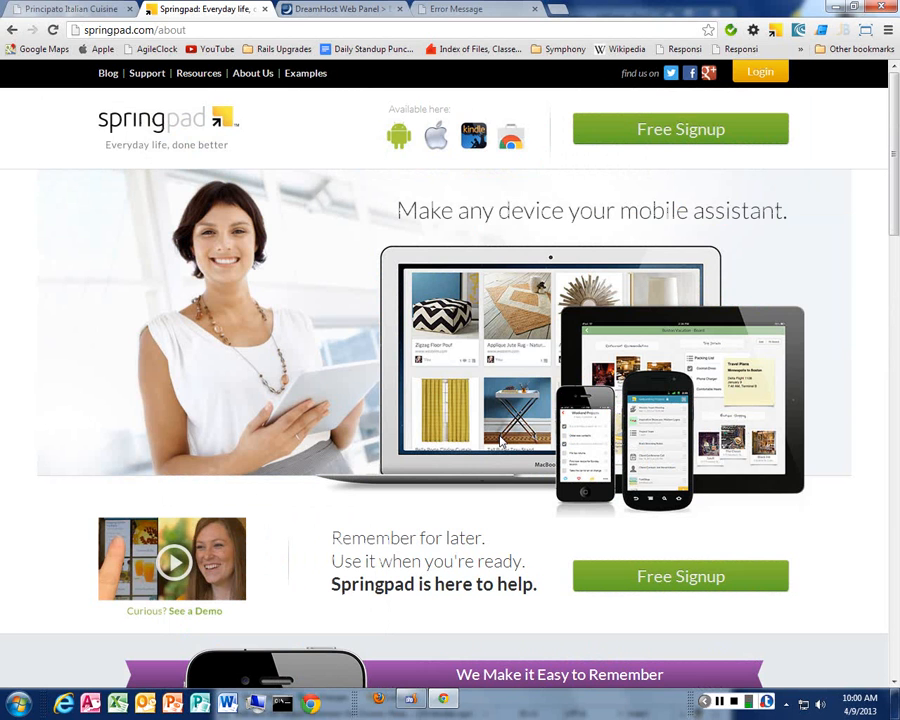
left_click(762, 74)
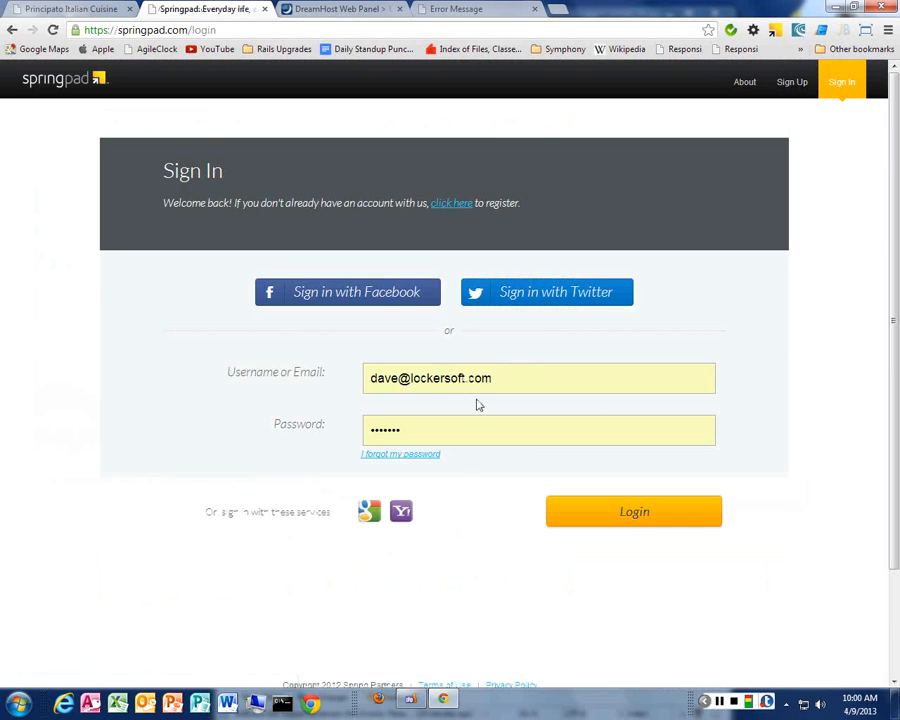
left_click(635, 515)
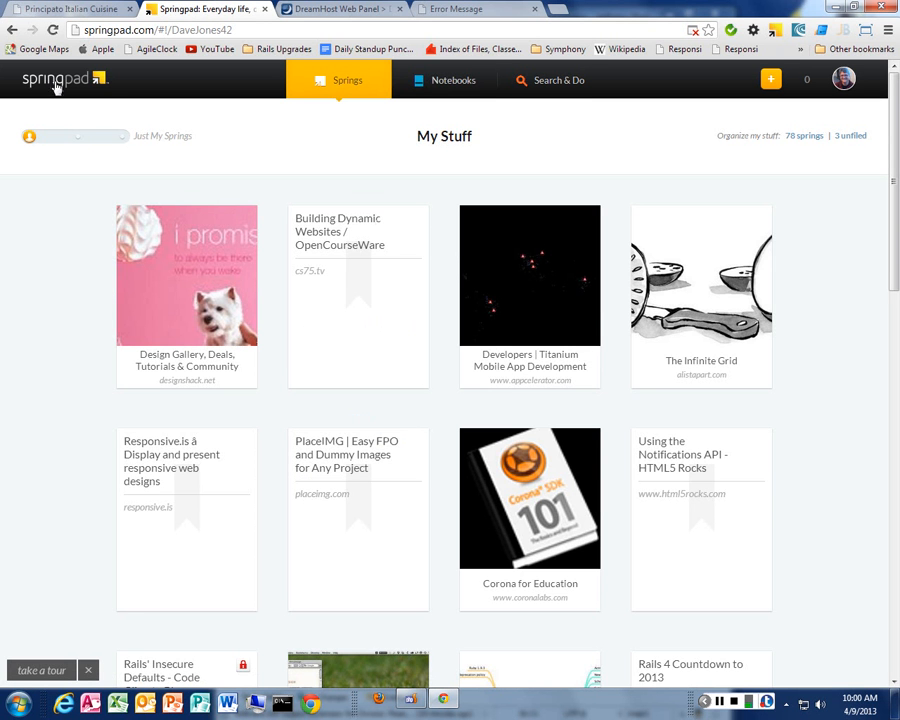
- Browse all Springpad notebooks and open the Mobile notebook
left_click(447, 89)
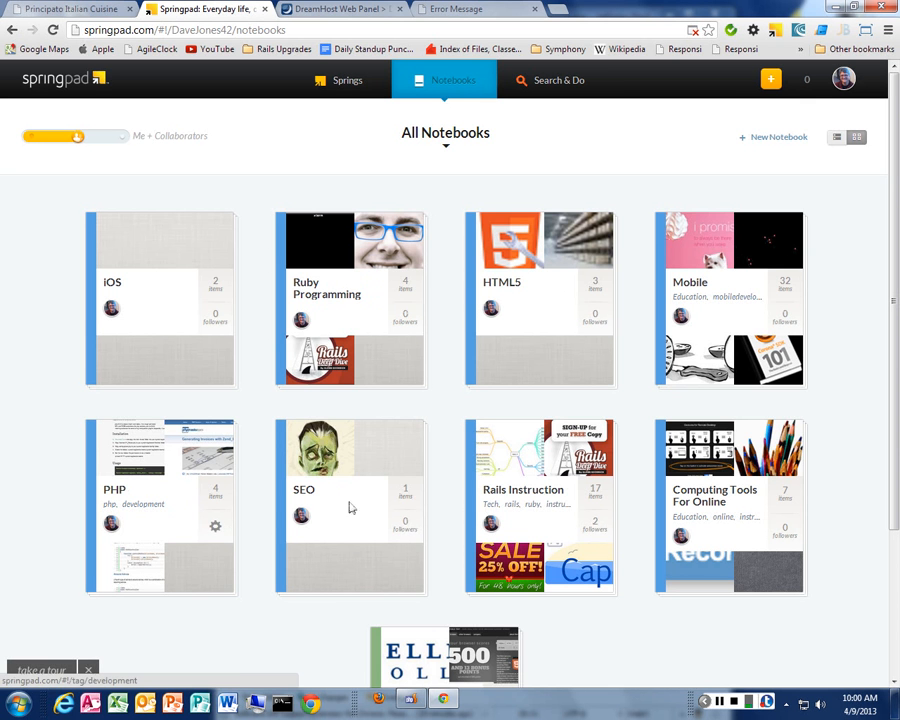
scroll(550, 500, "down", 2)
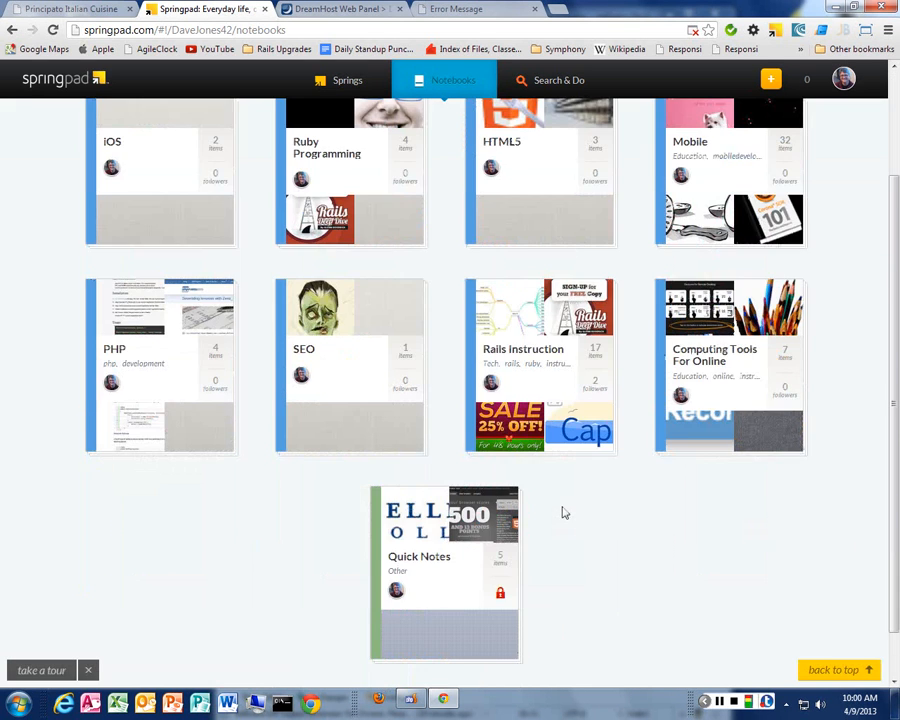
scroll(563, 513, "up", 2)
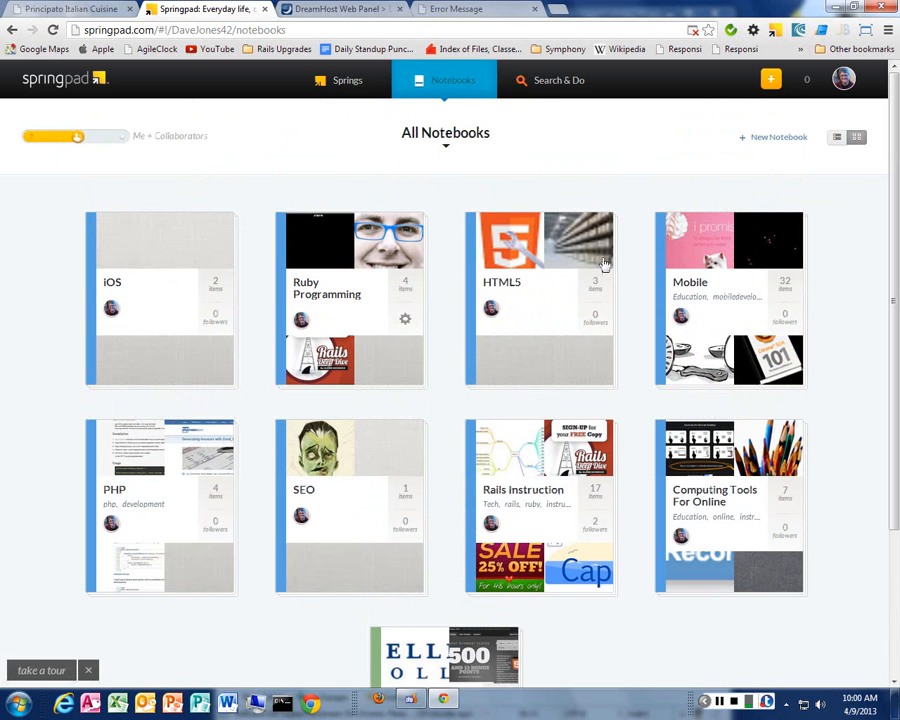
left_click(705, 285)
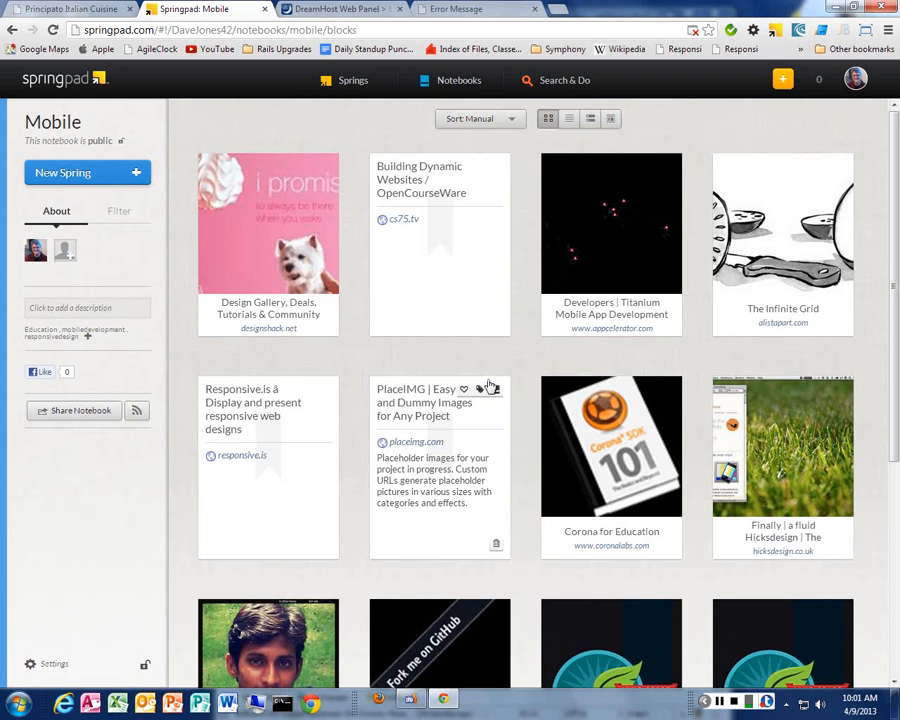
- Find the Responsive.is bookmark in the Mobile notebook and visit its website
scroll(560, 300, "down", 1)
scroll(610, 245, "up", 1)
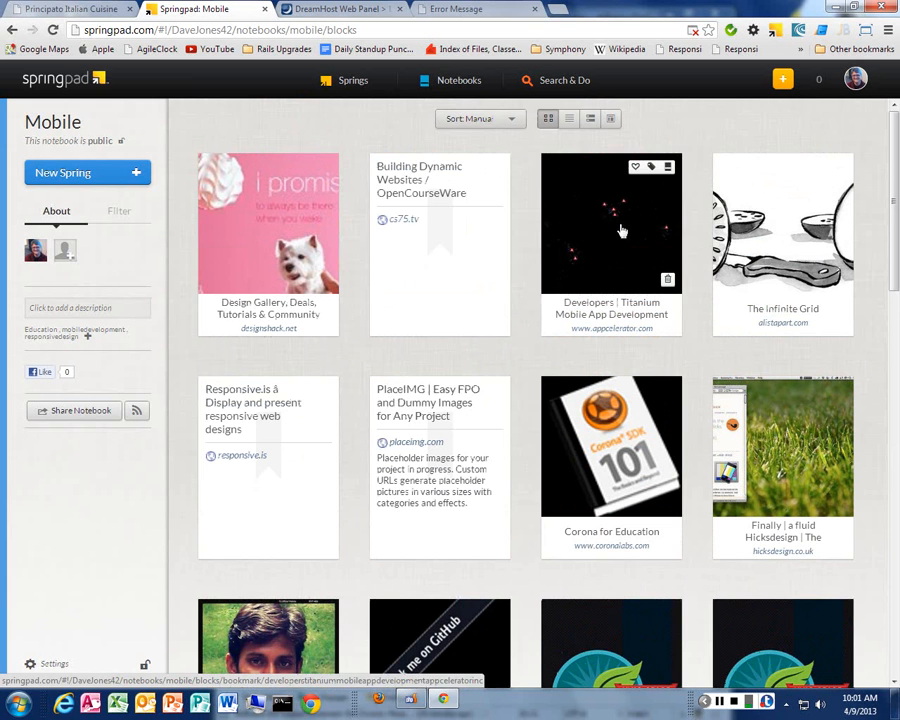
scroll(455, 440, "down", 1)
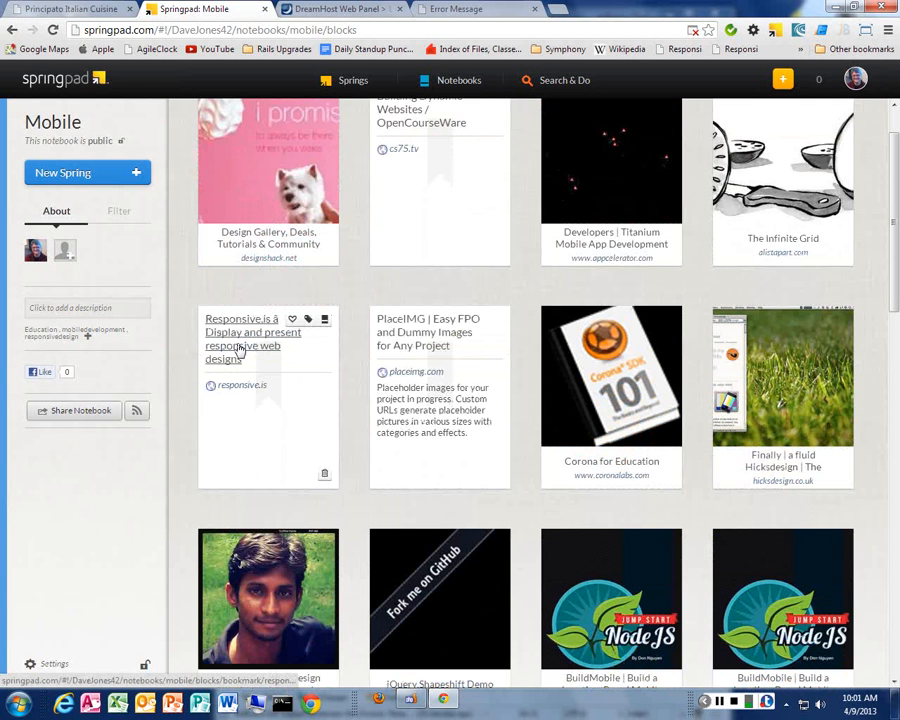
left_click(240, 348)
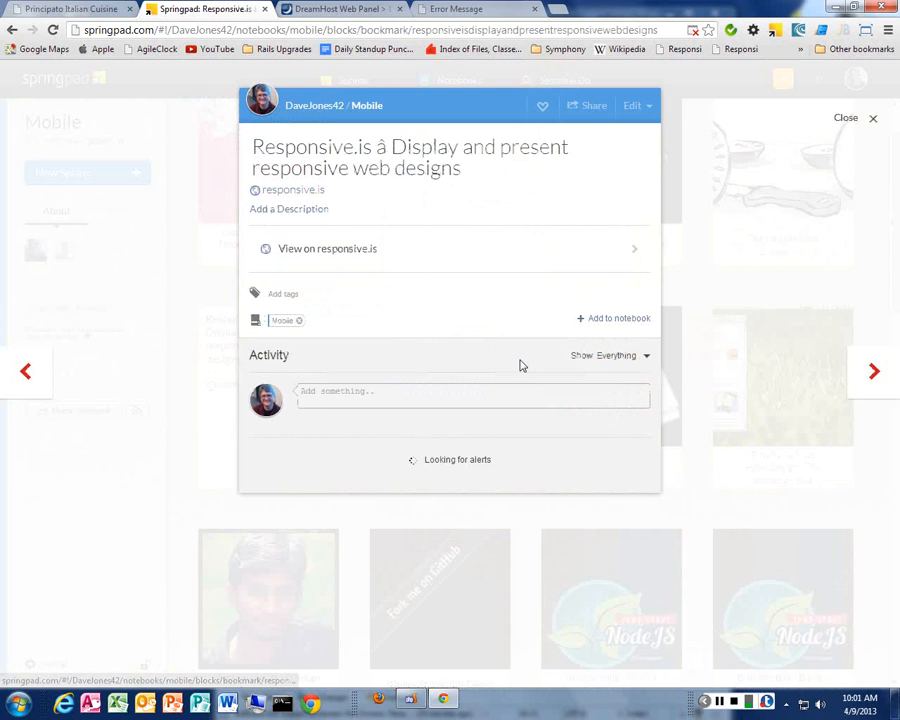
left_click(326, 252)
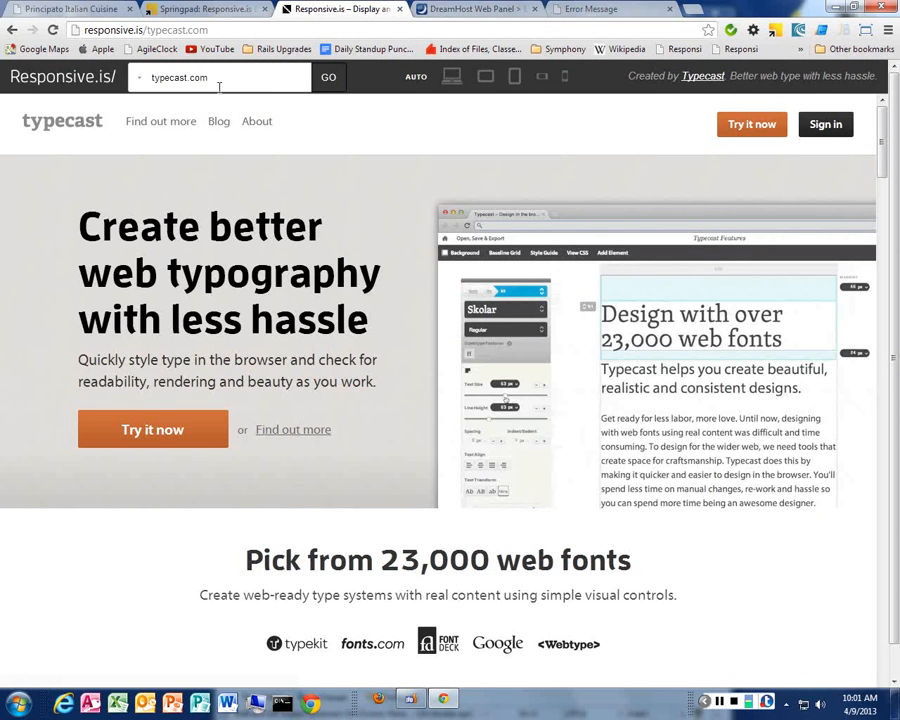
- Load cis217-1.dreamwithbelief.com into the Responsive.is preview in place of typecast.com
left_click(245, 77)
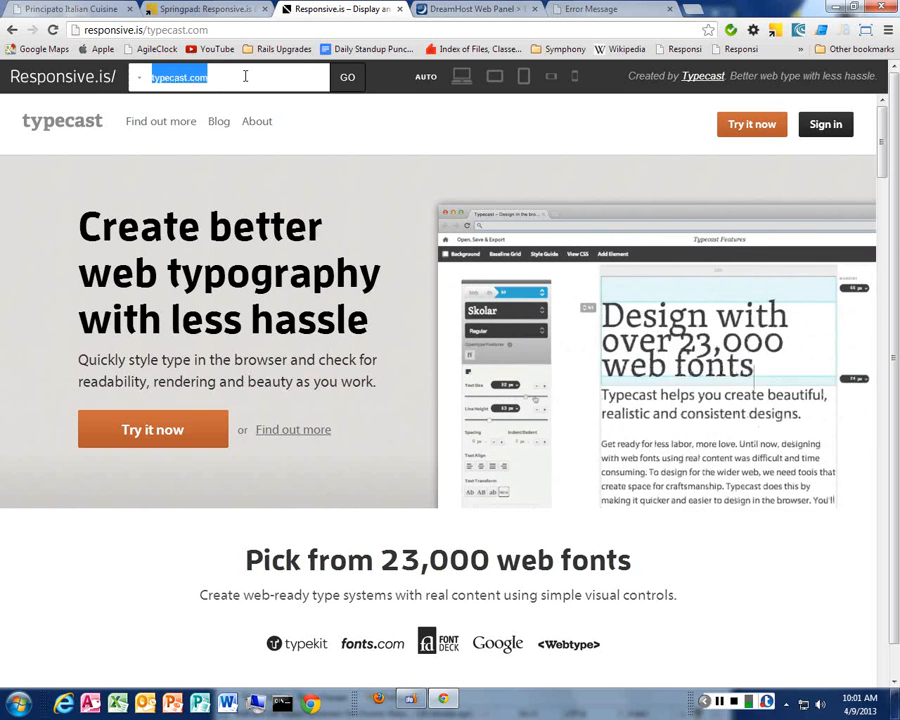
type("cis217-1.cis1scc.com")
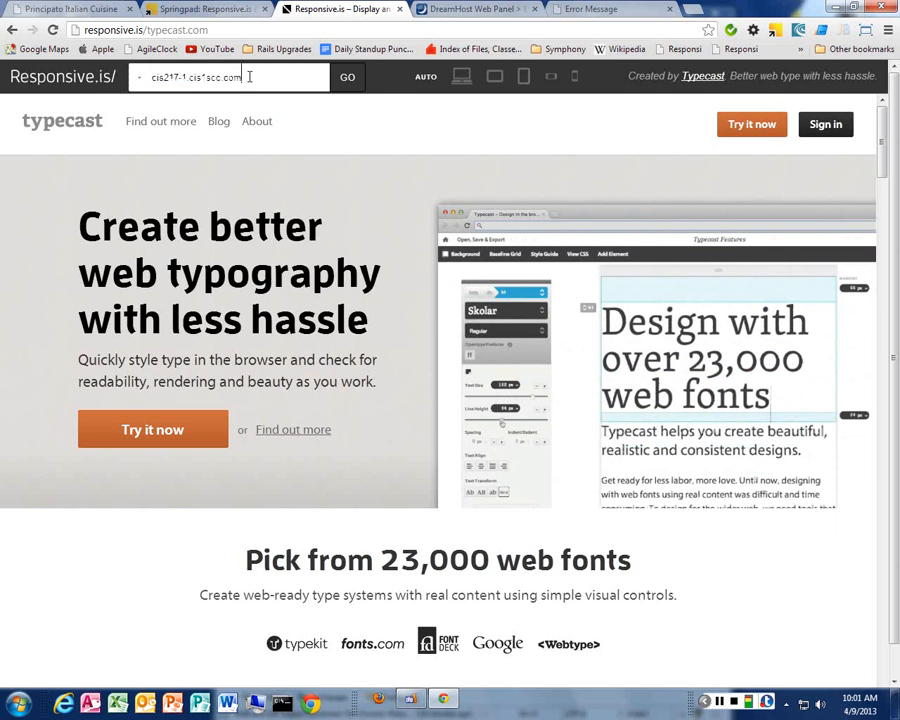
left_click(213, 85)
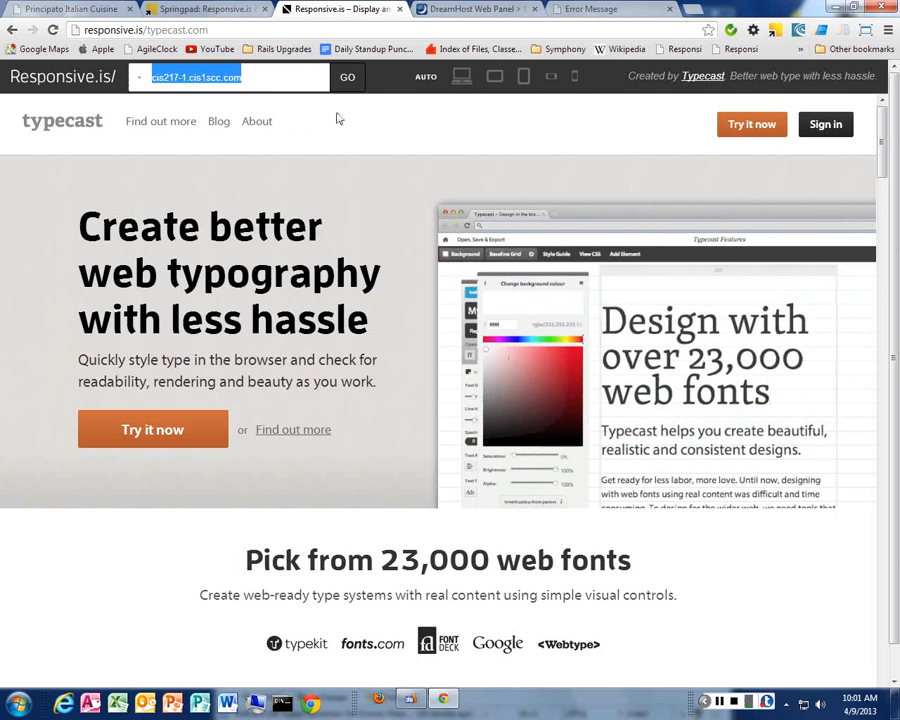
key("Left")
key("Right")
key("Right")
key("Right")
key("Right")
key("Right")
key("Right")
key("Right")
key("Right")
key("Right")
key("Right")
key("Right")
key("Right")
key("Right")
key("Right")
key("Right")
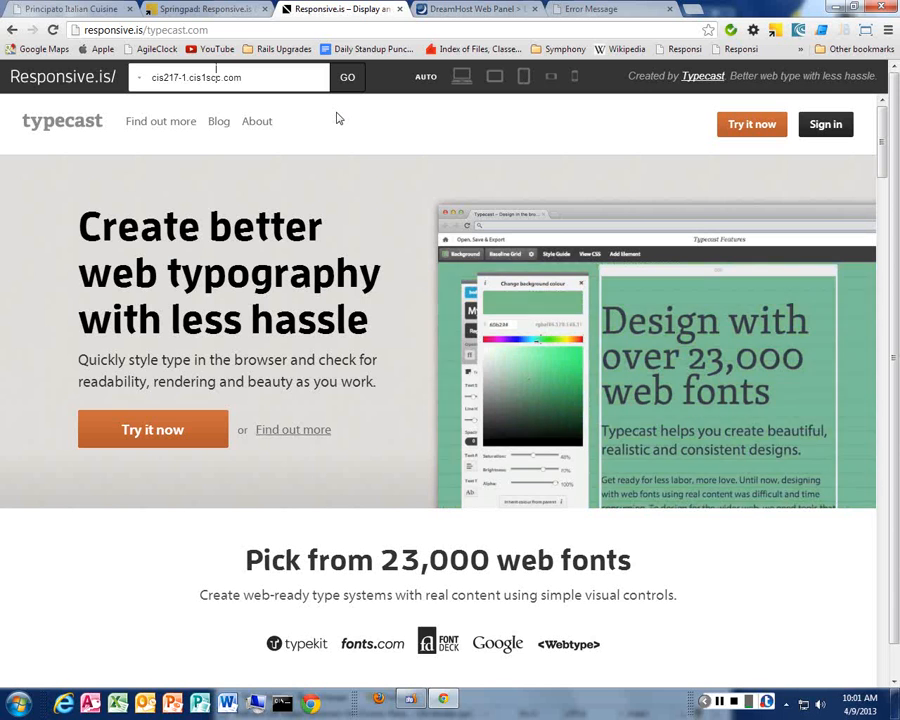
key("BackSpace")
key("BackSpace")
key("BackSpace")
key("BackSpace")
key("BackSpace")
key("BackSpace")
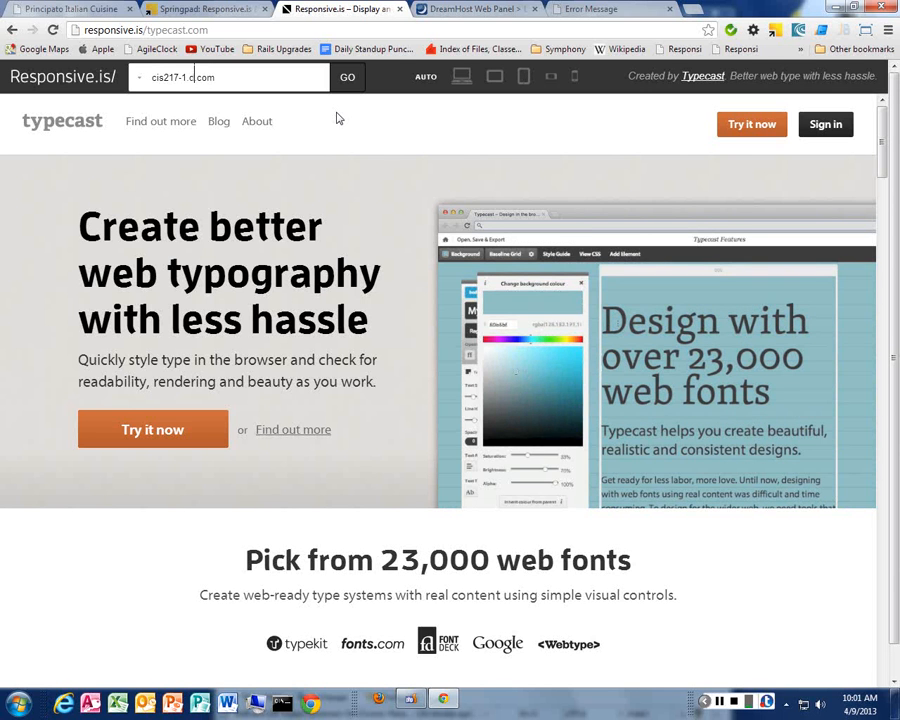
key("BackSpace")
type("dreamhosters")
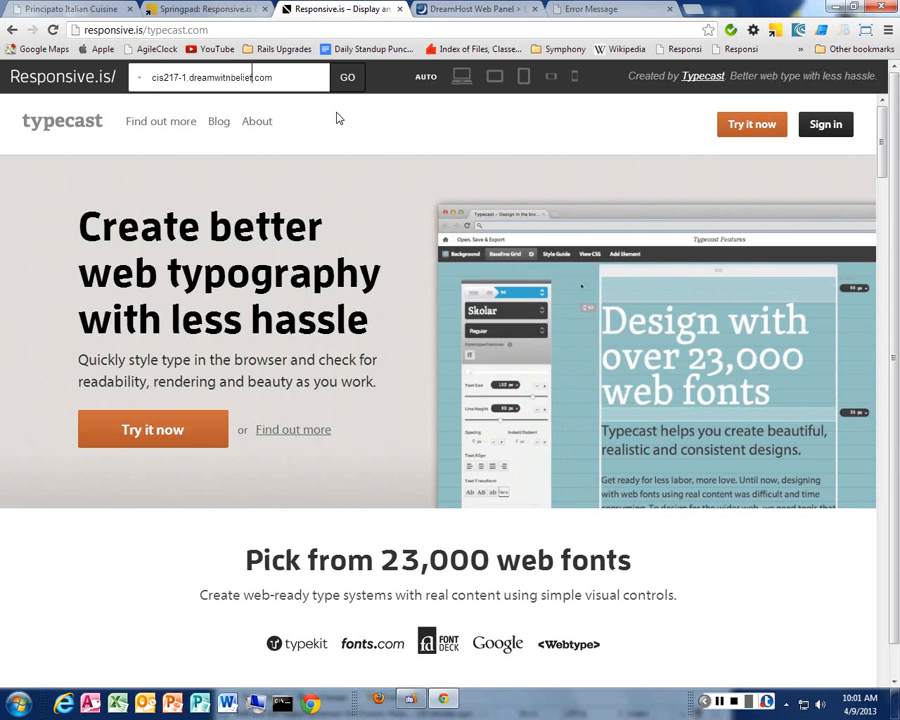
type("f")
key("Return")
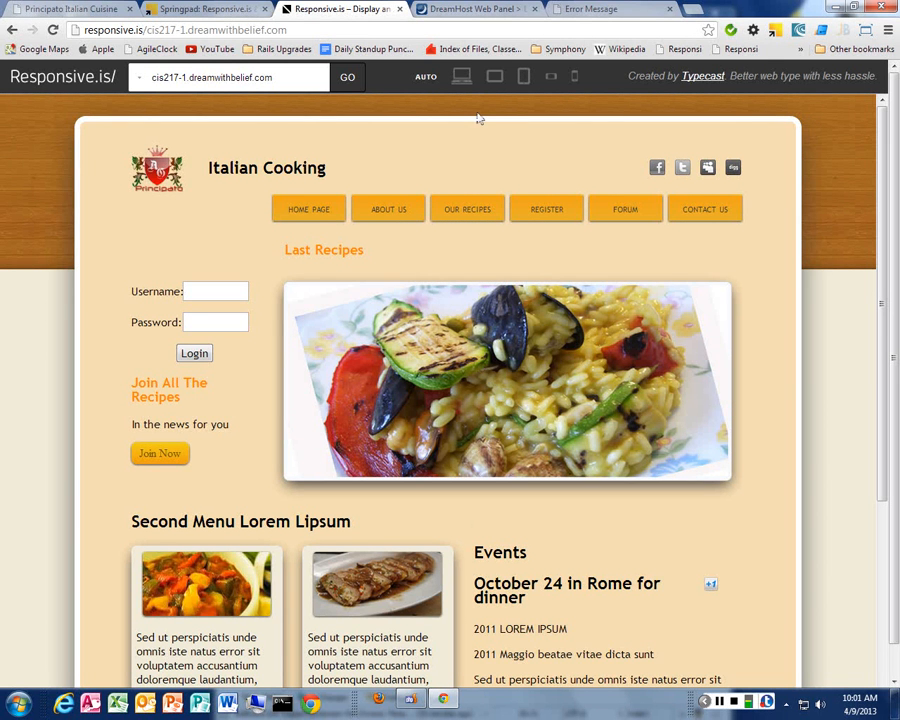
- Preview the site at laptop, landscape tablet, portrait tablet, landscape phone and portrait phone sizes, examining the full portrait phone layout
left_click(461, 78)
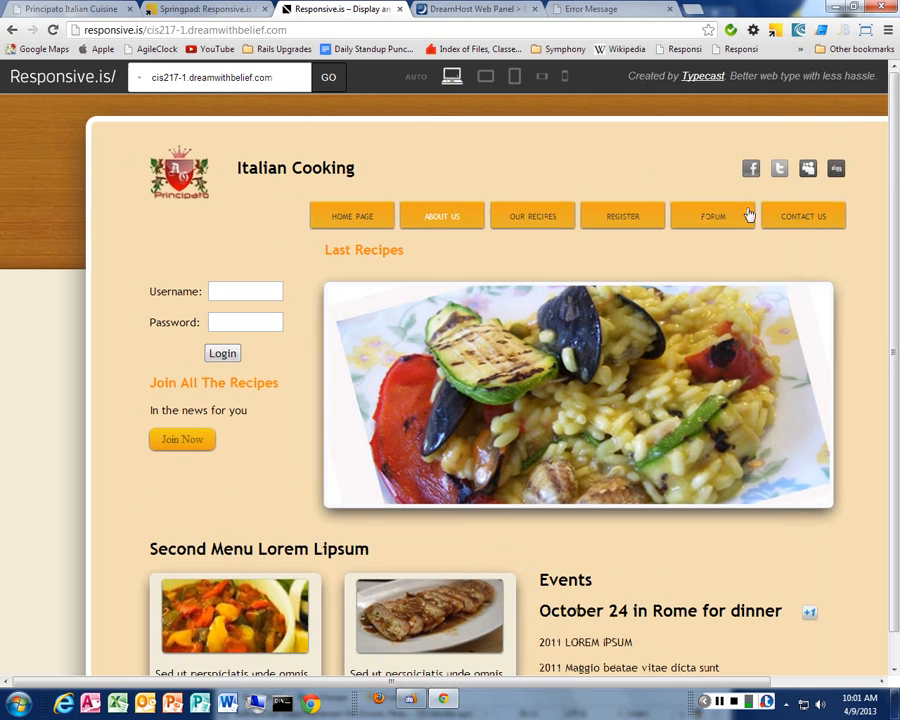
left_click(485, 76)
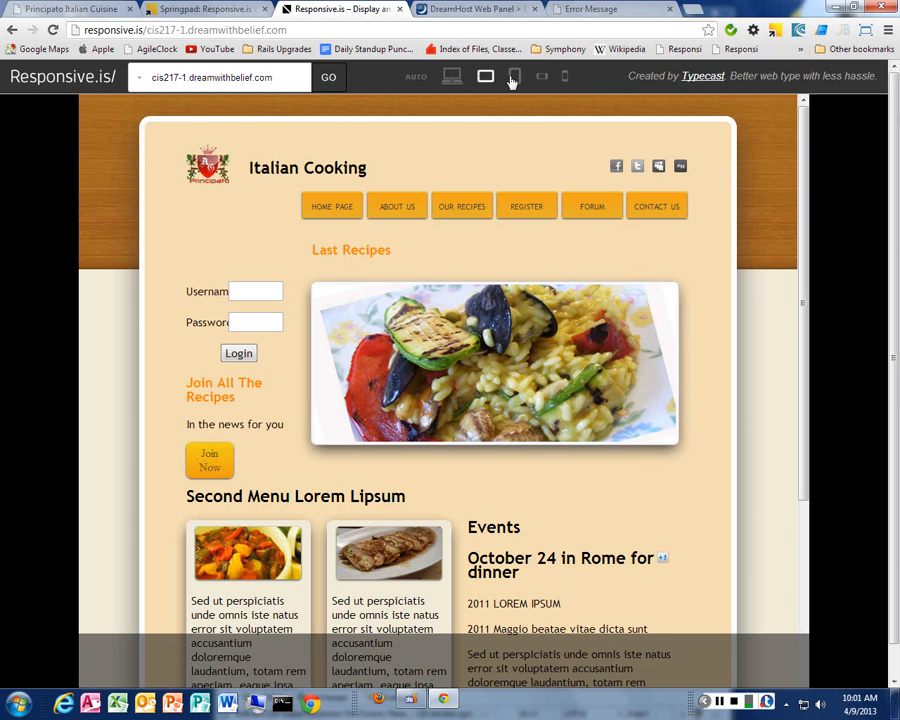
left_click(516, 78)
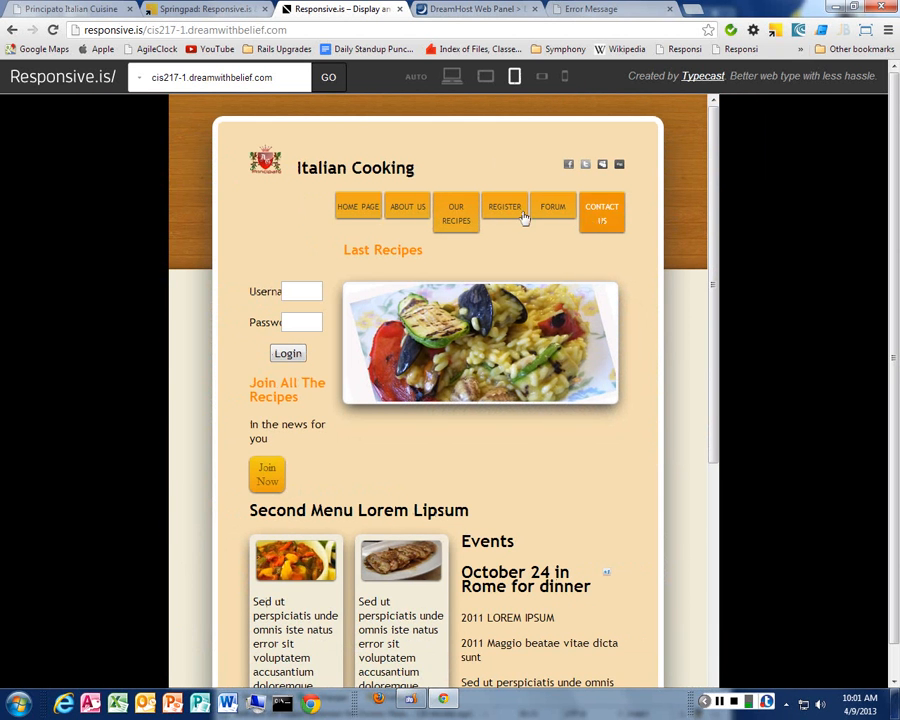
left_click(540, 78)
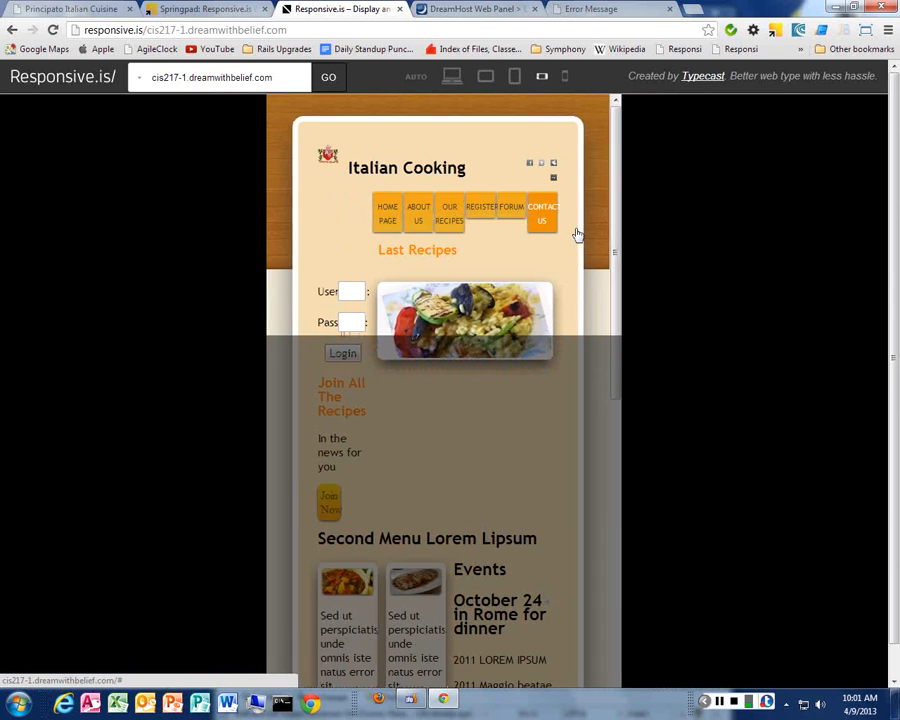
left_click(563, 77)
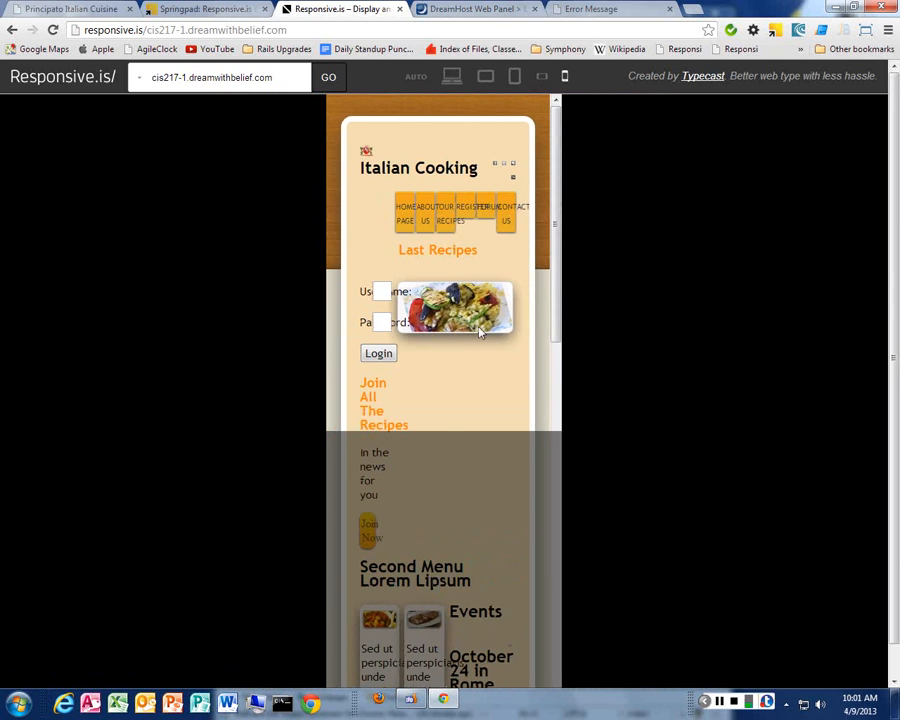
scroll(480, 333, "down", 12)
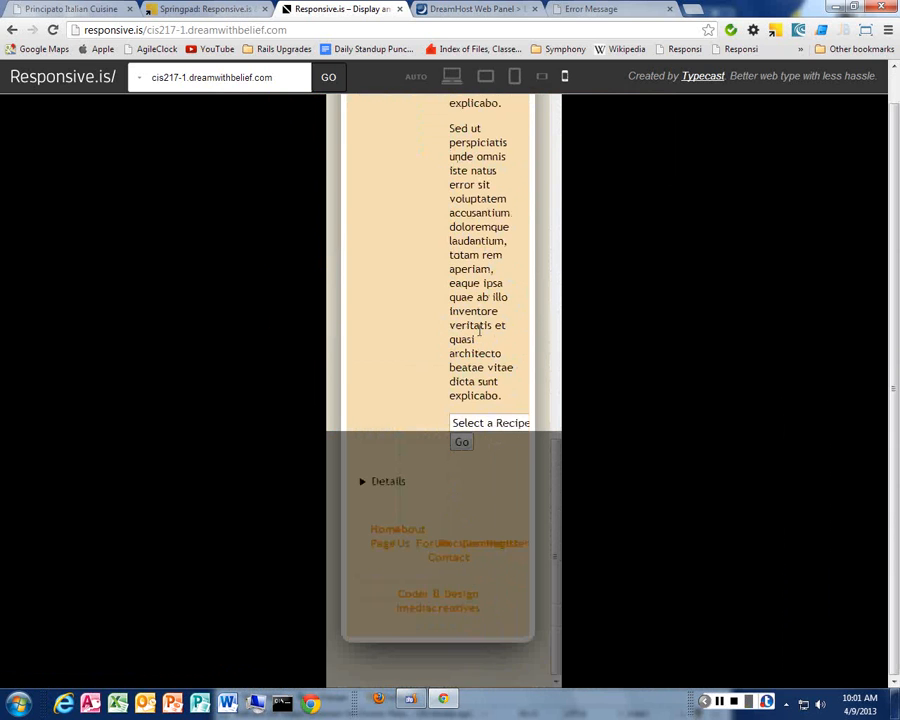
scroll(479, 332, "up", 15)
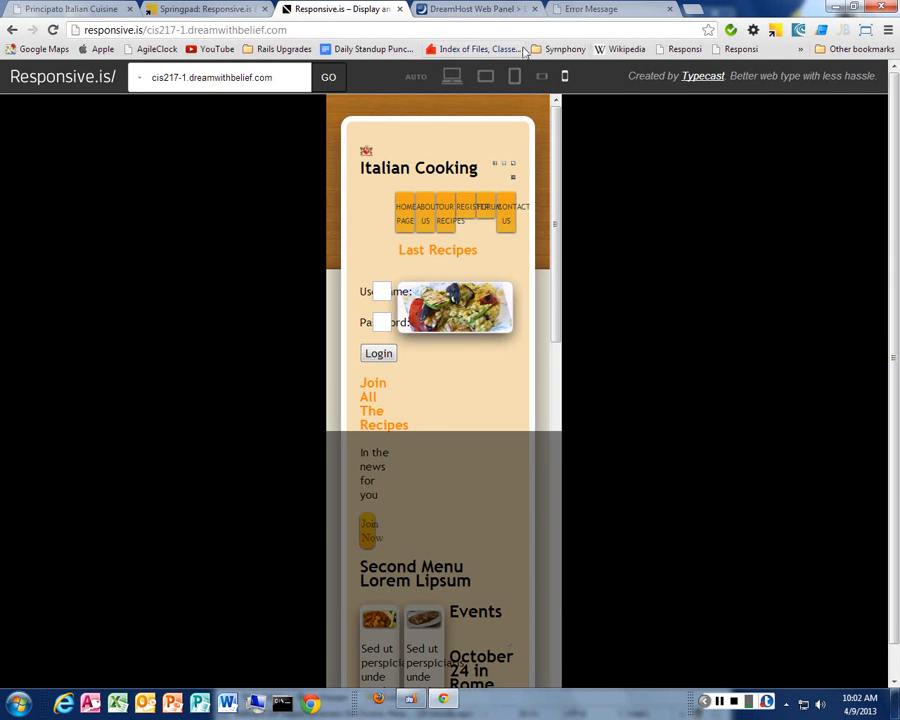
- Return to the Springpad Mobile notebook, open the PlaceIMG bookmark and visit placeimg.com
left_click(255, 10)
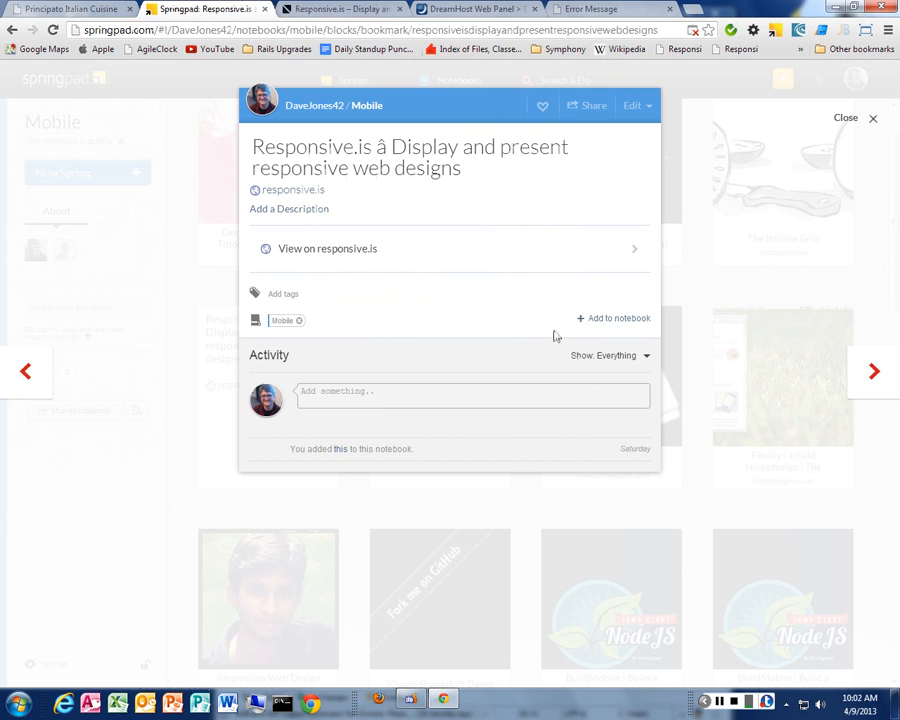
key("Escape")
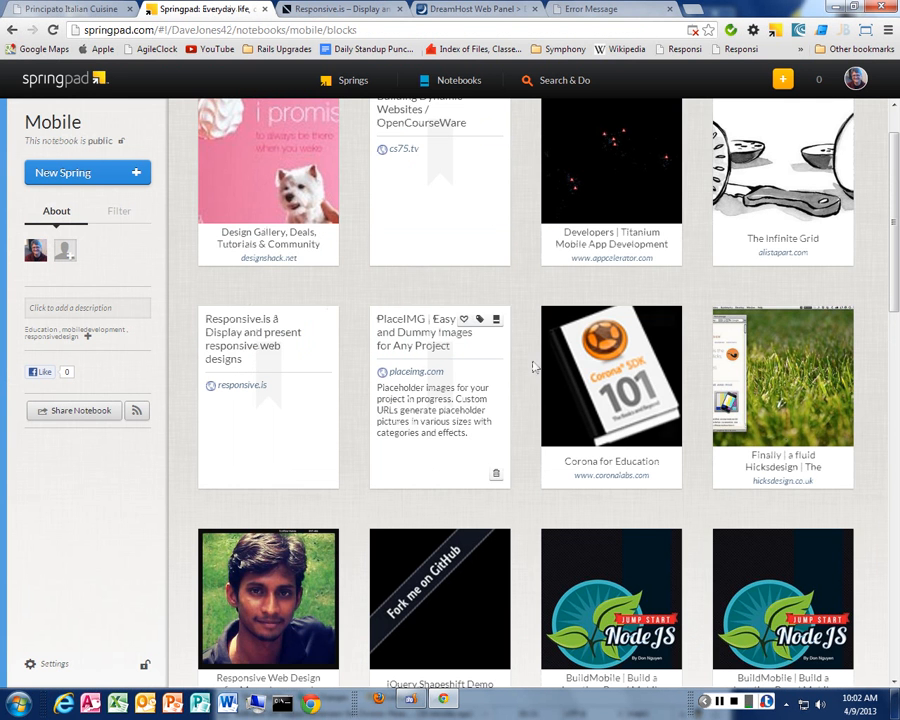
scroll(518, 378, "down", 1)
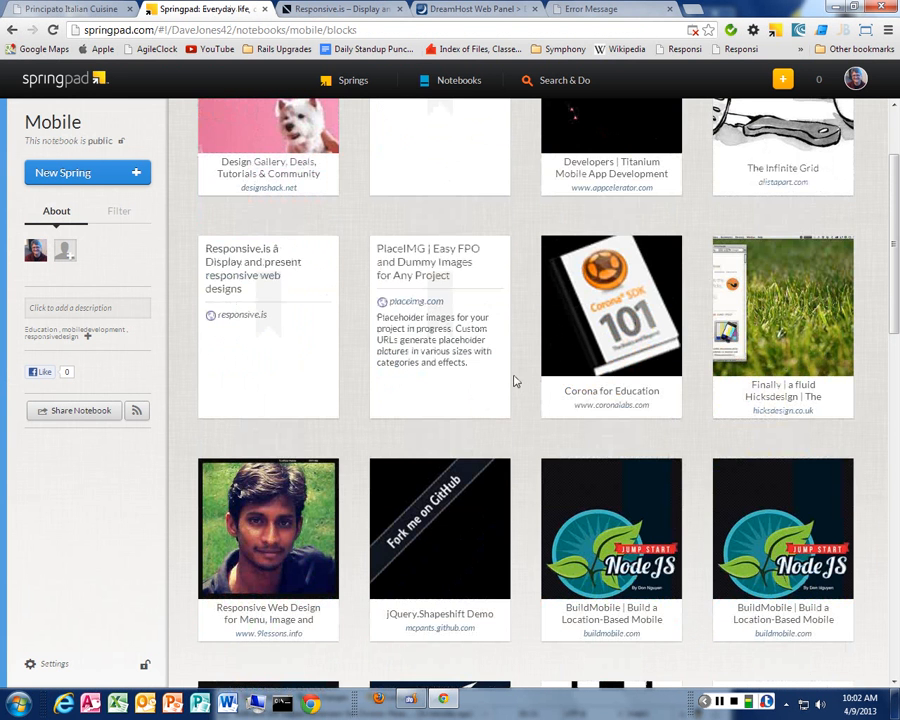
left_click(420, 270)
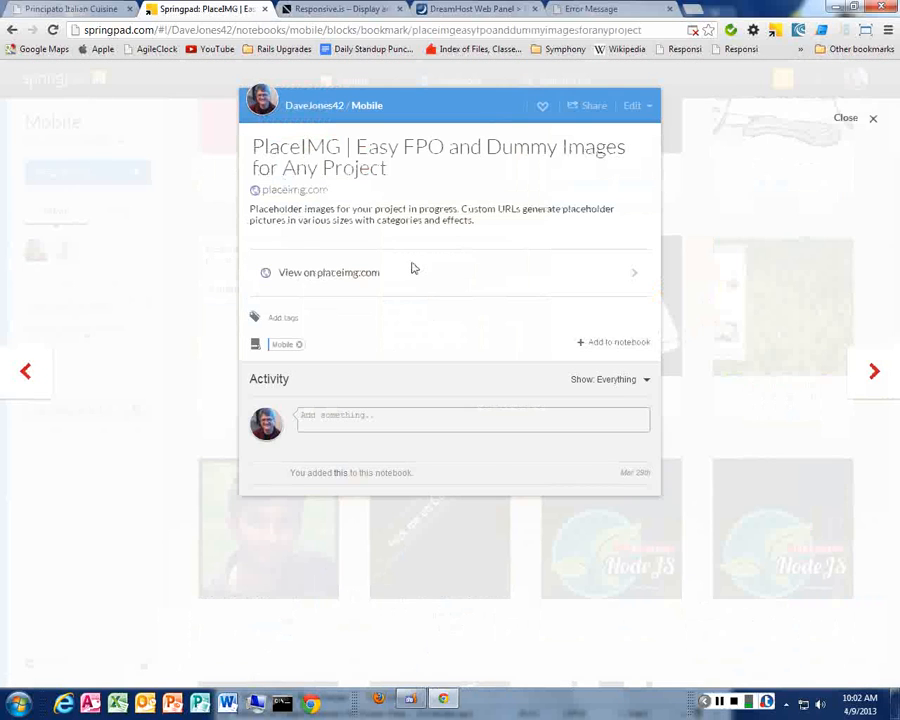
left_click(318, 298)
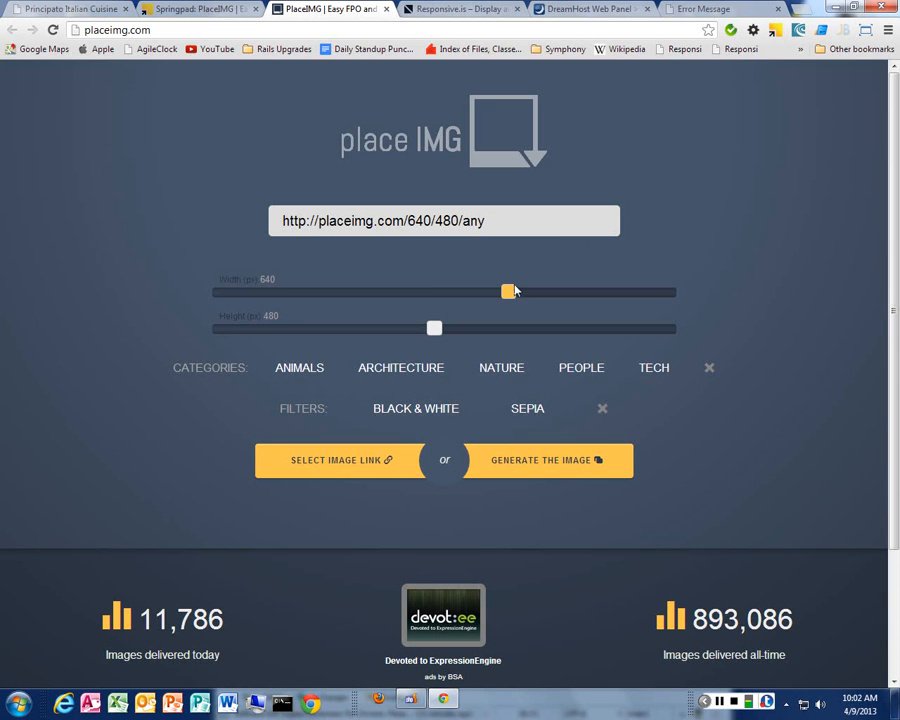
- Set the placeholder image size to about 374 px wide and 610 px high
left_click_drag(508, 291, 386, 292)
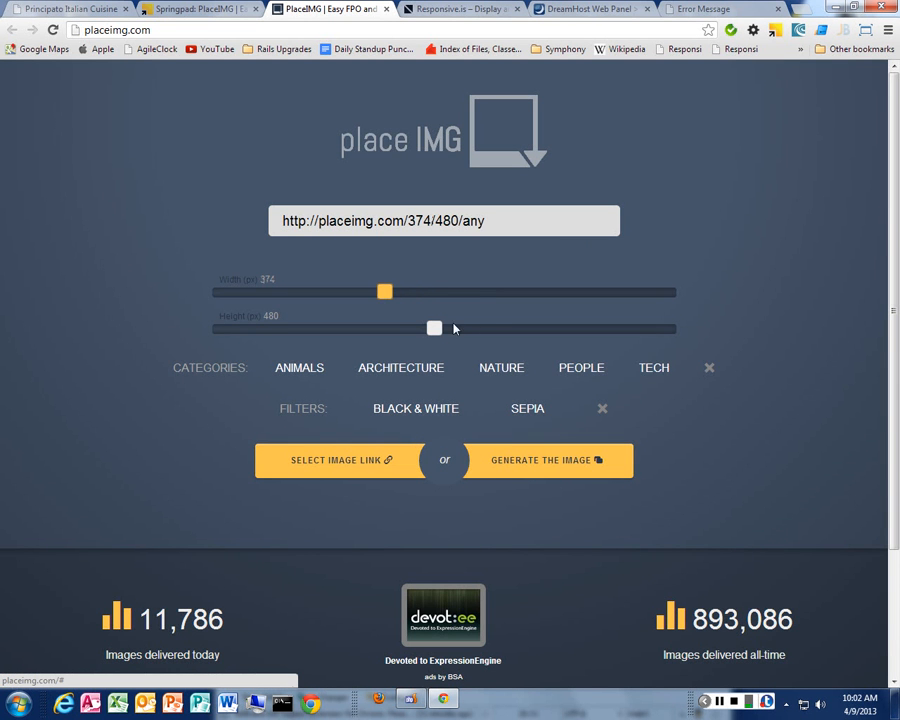
left_click_drag(445, 328, 504, 328)
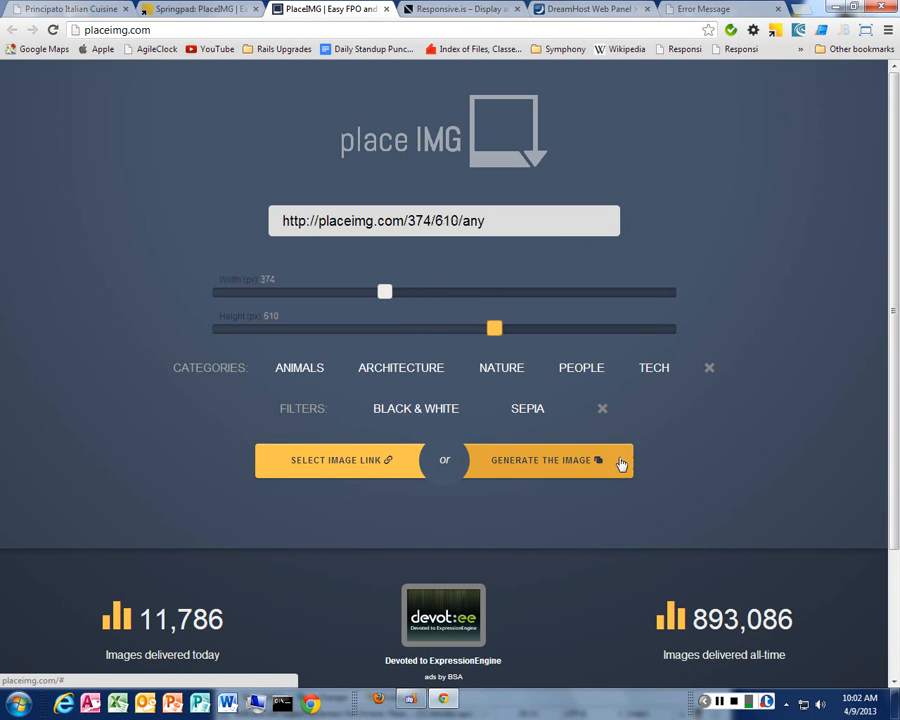
- Generate the placeholder image at the chosen size and close its preview
left_click(618, 475)
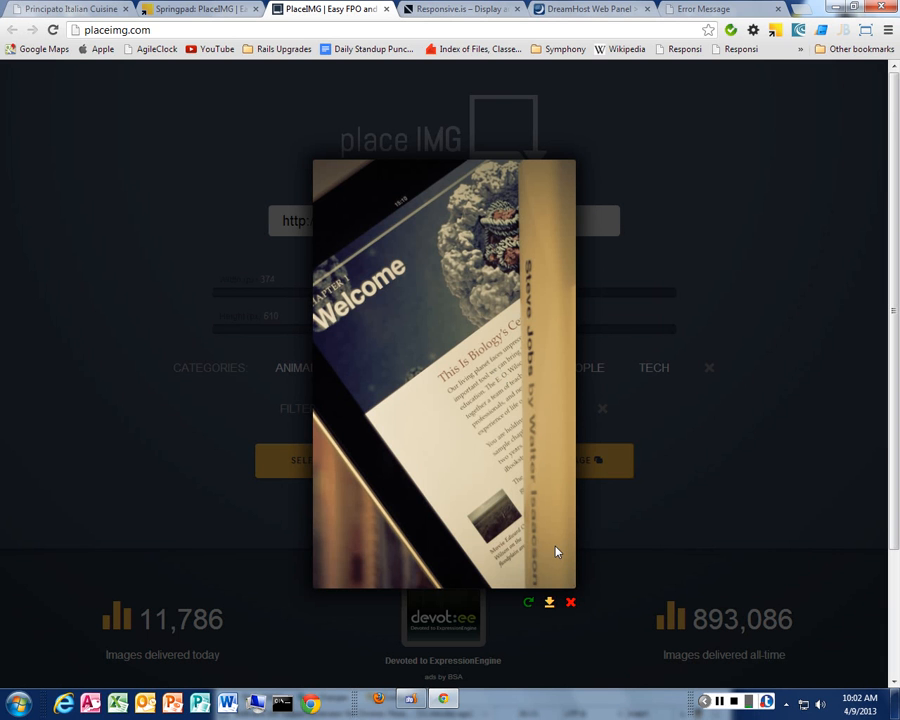
left_click(620, 589)
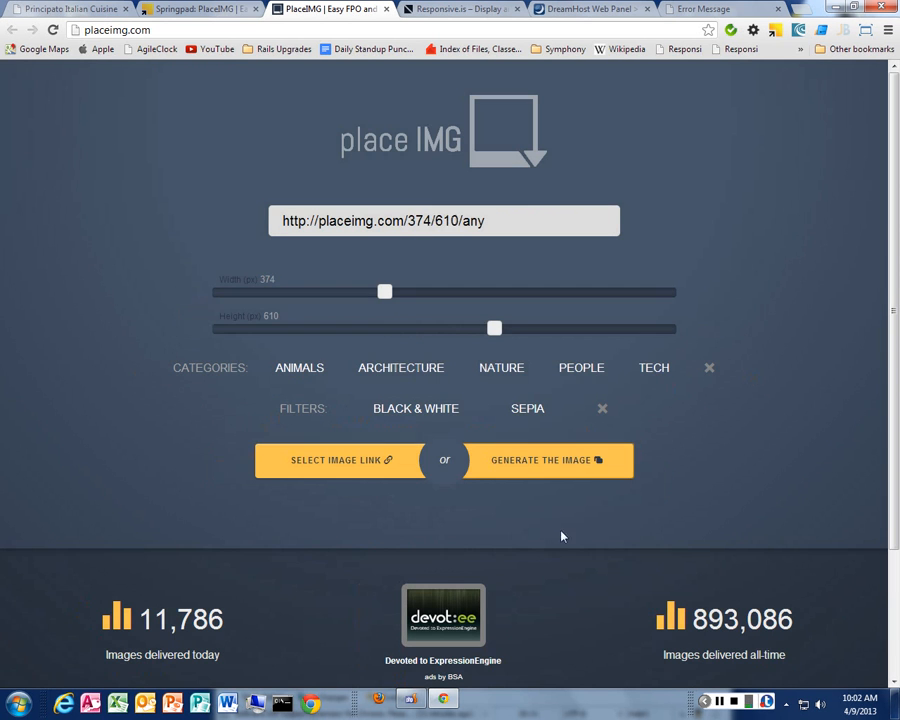
- Resize the placeholder to about 507 px wide and 174 px high, generate the image and close its preview
left_click_drag(495, 330, 296, 340)
left_click_drag(398, 300, 463, 292)
left_click(560, 462)
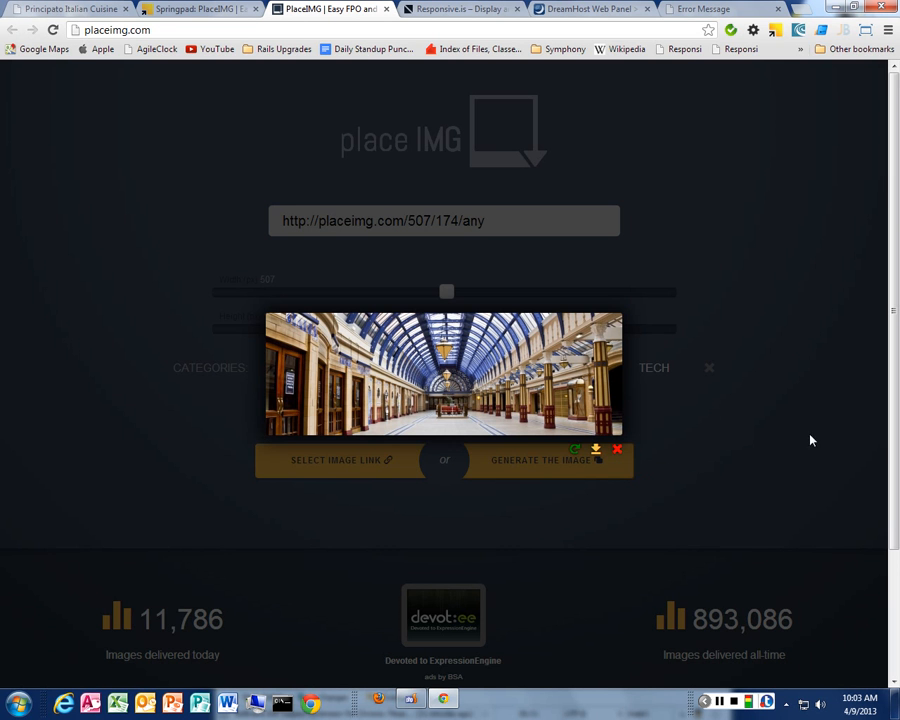
scroll(775, 468, "down", 2)
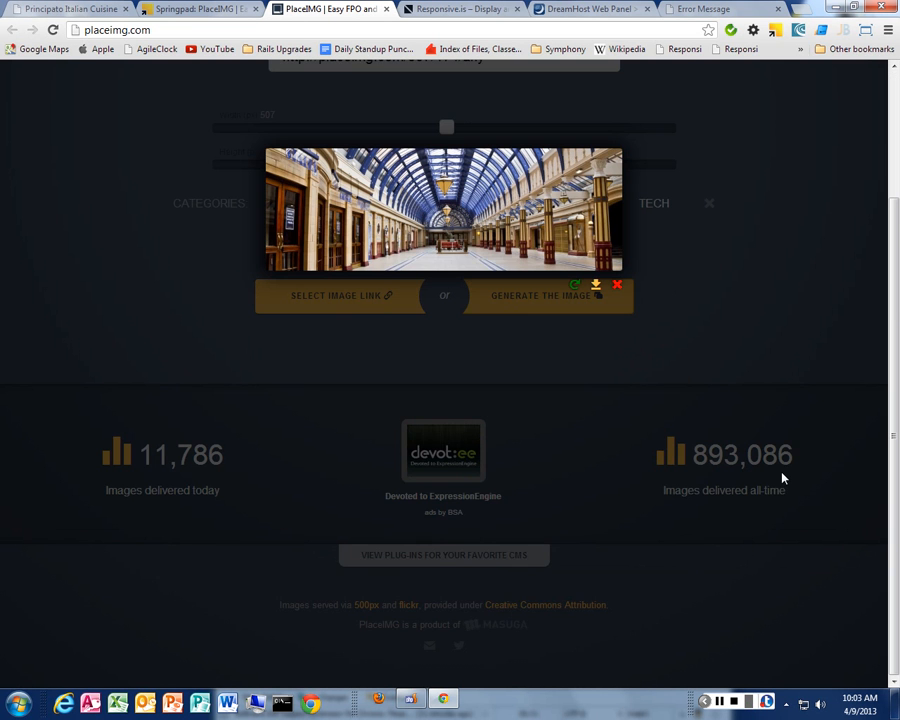
scroll(785, 472, "up", 2)
left_click(760, 462)
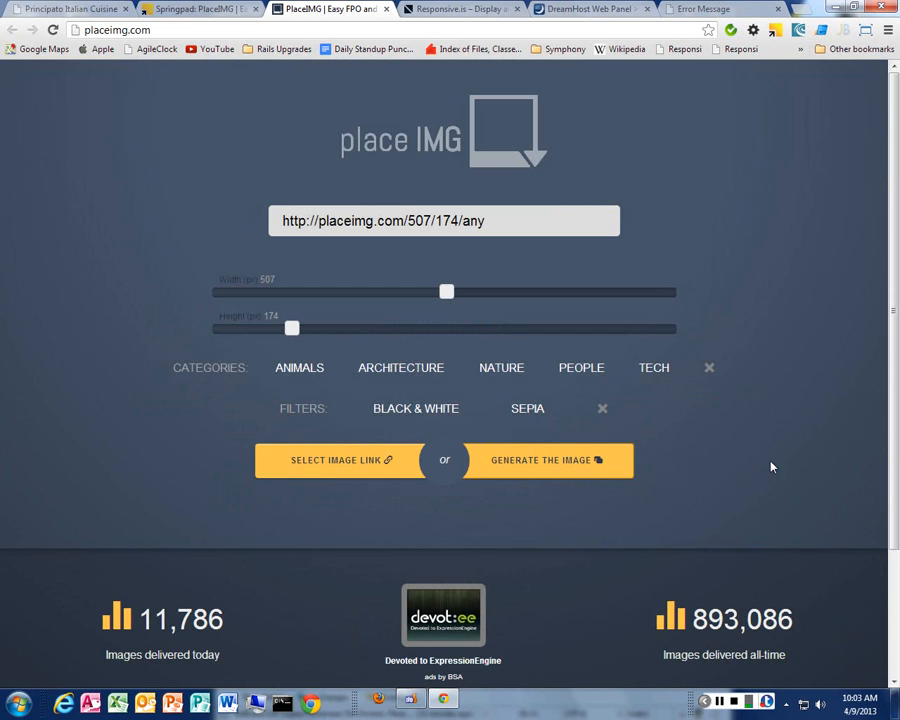
- Review the image source credits, restrict the placeholder to the Tech category, generate the image and close its preview
scroll(769, 465, "down", 1)
scroll(770, 464, "up", 1)
scroll(714, 497, "down", 2)
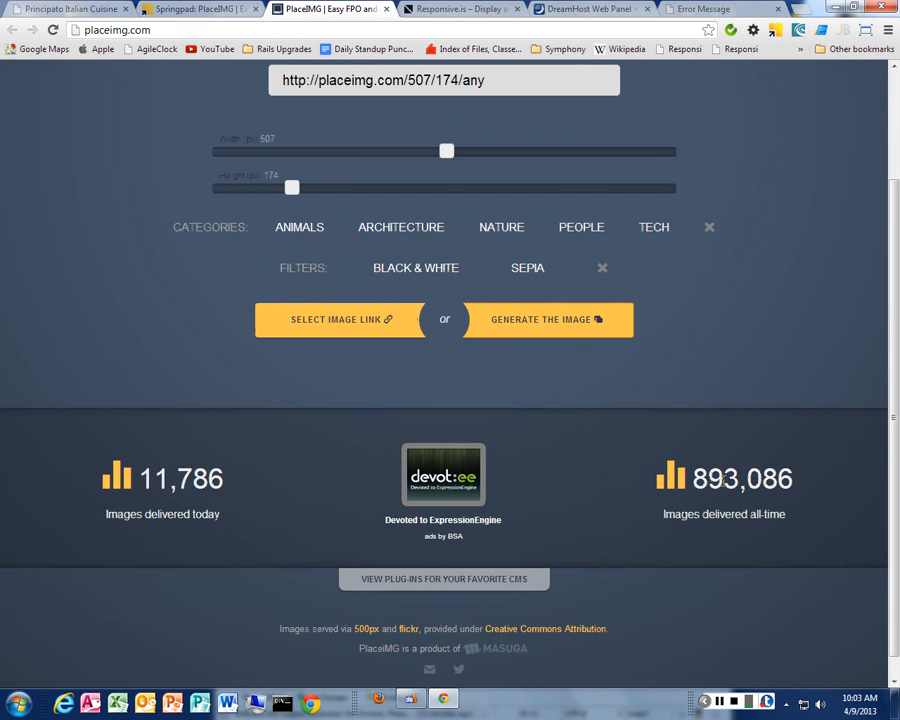
scroll(727, 481, "down", 1)
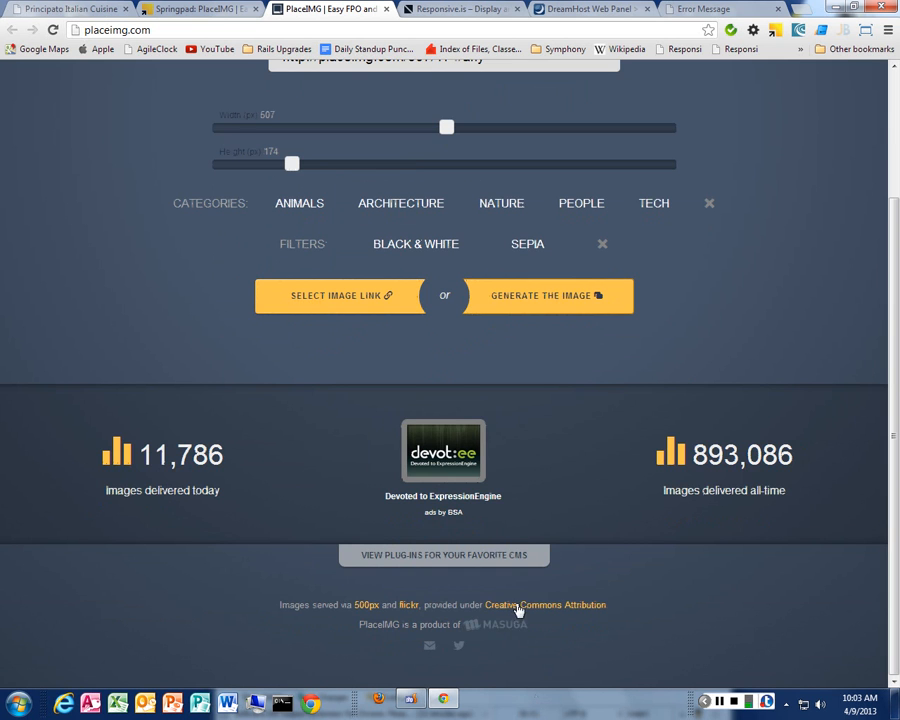
scroll(725, 367, "up", 2)
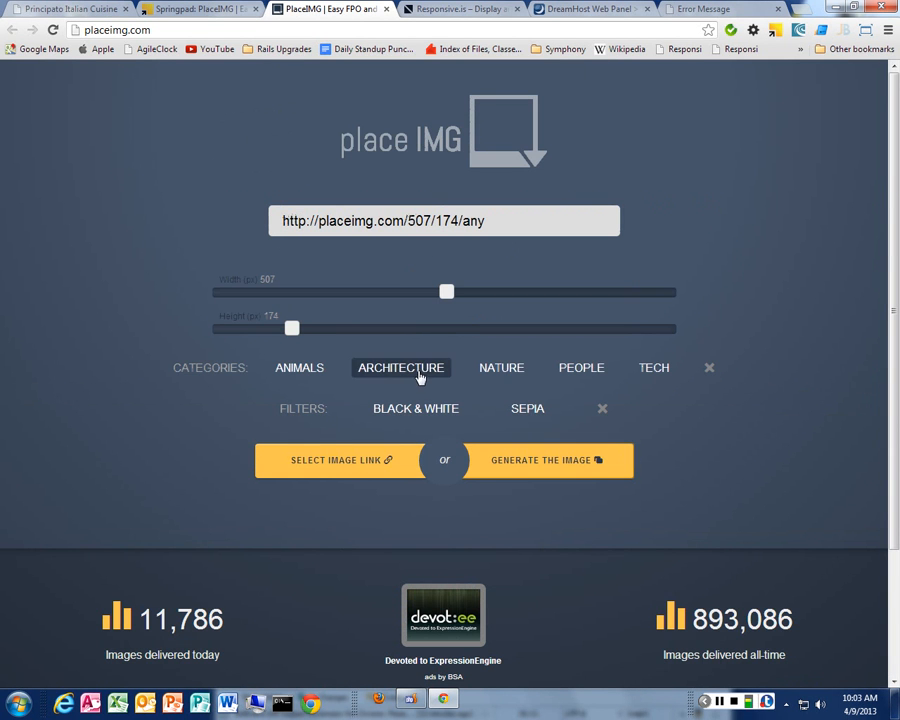
left_click(654, 367)
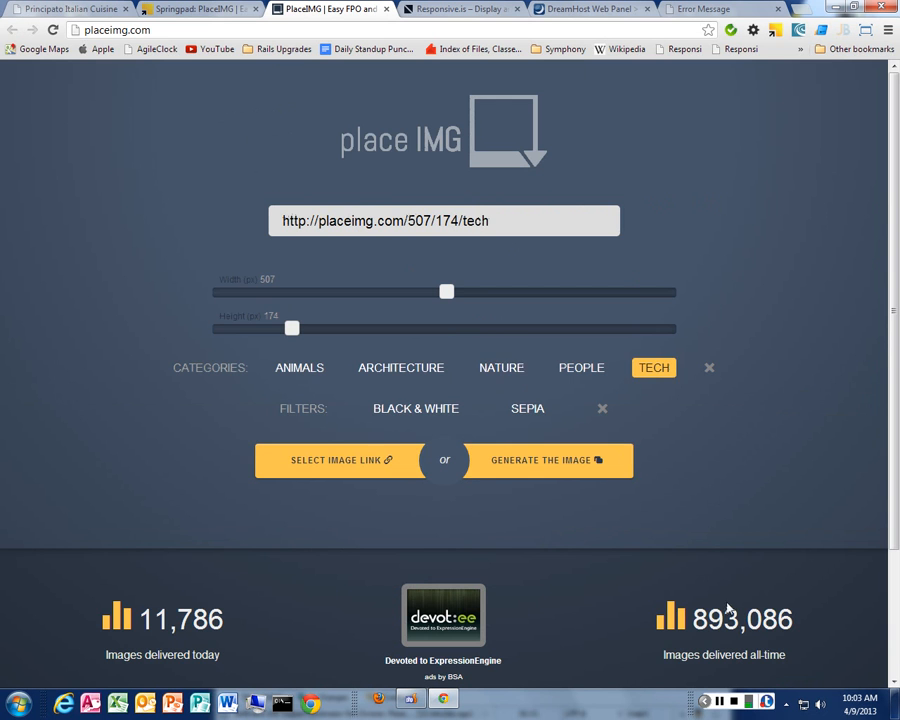
left_click(547, 465)
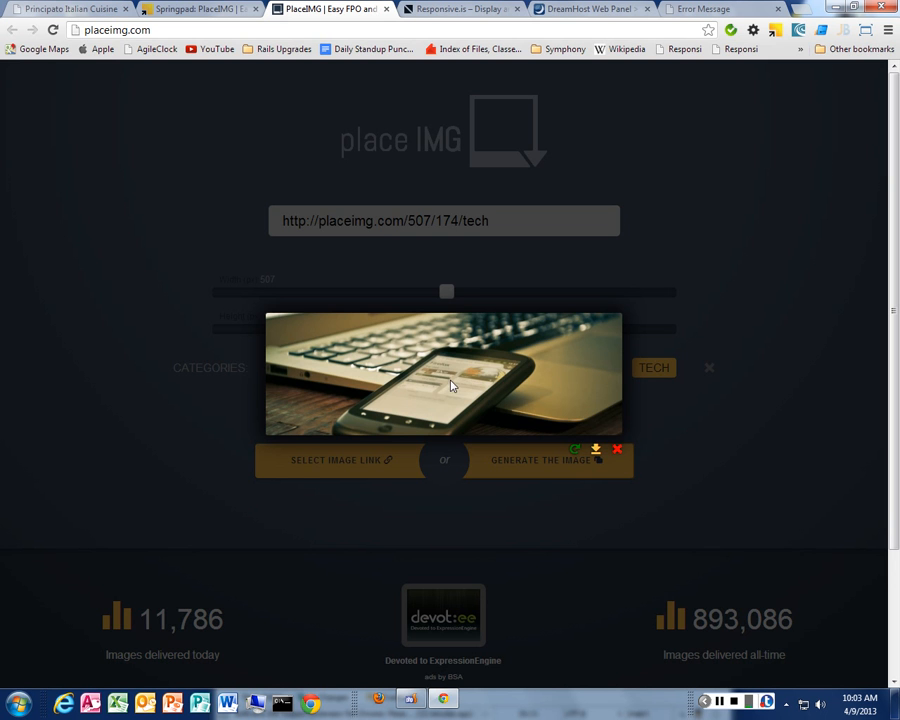
left_click(613, 489)
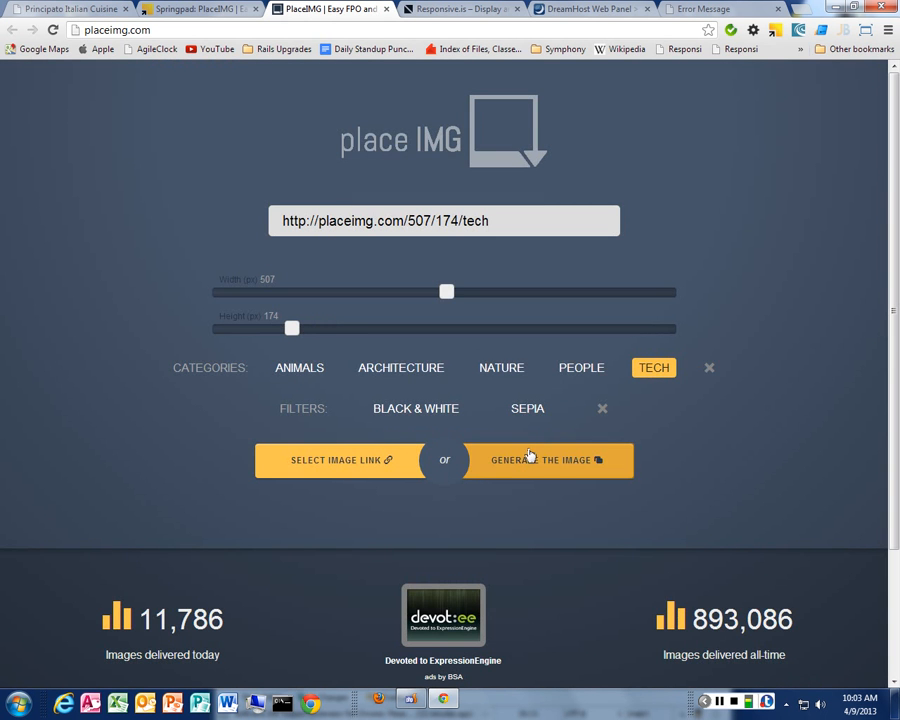
- Enlarge the Tech placeholder to about 748 by 522 px, generate the image and close its preview
left_click_drag(447, 292, 558, 292)
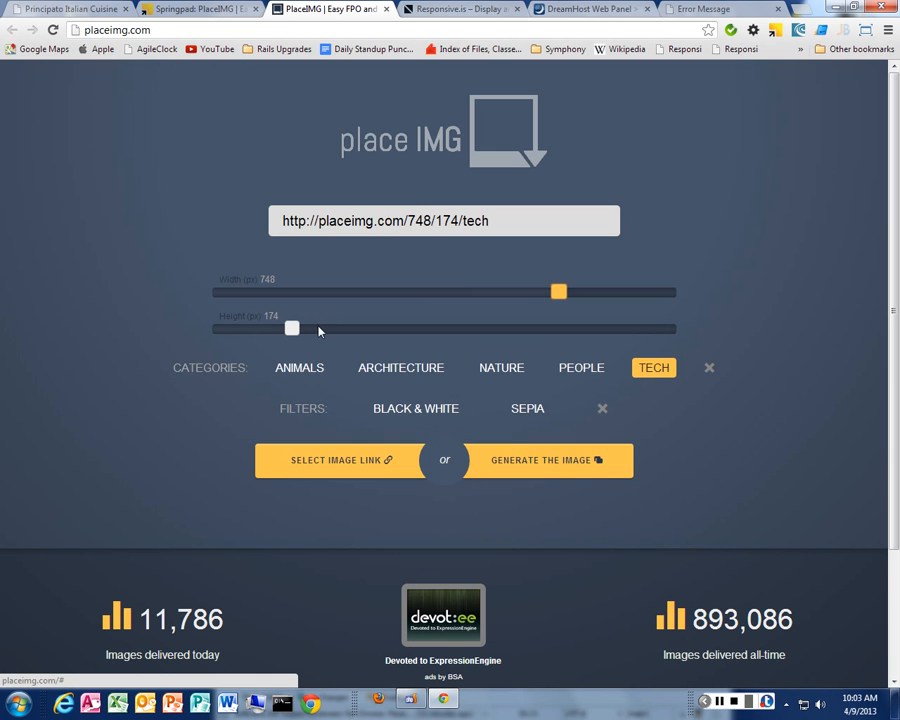
left_click_drag(313, 330, 453, 330)
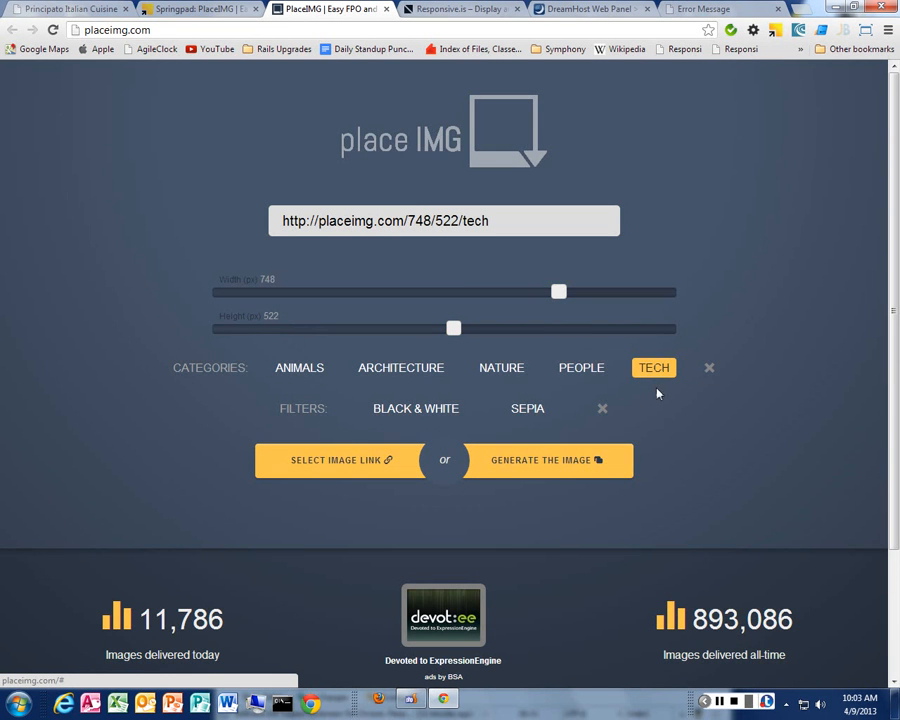
left_click(545, 467)
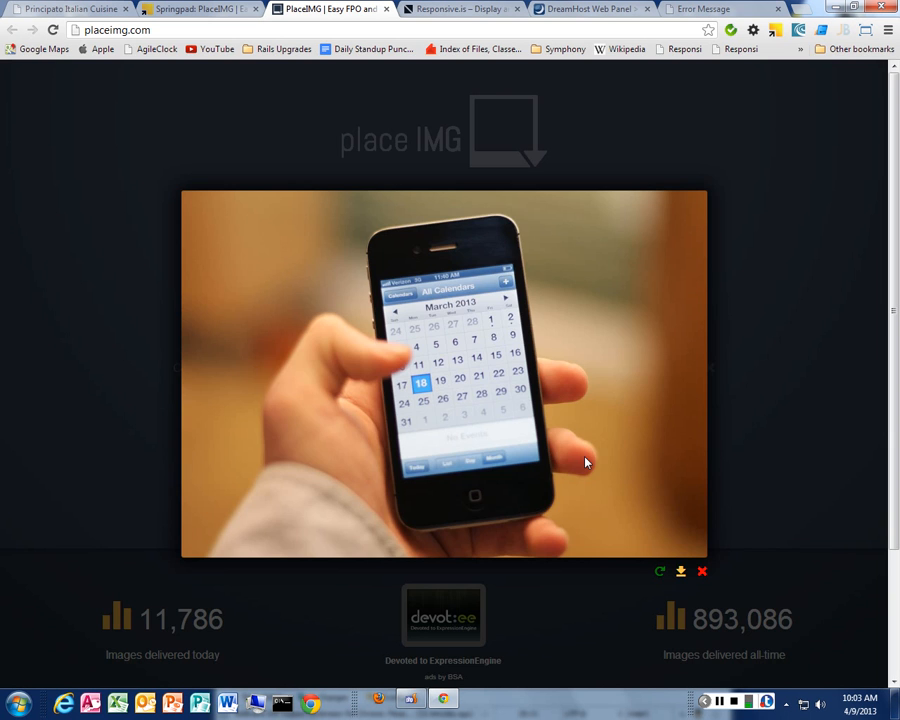
left_click(586, 462)
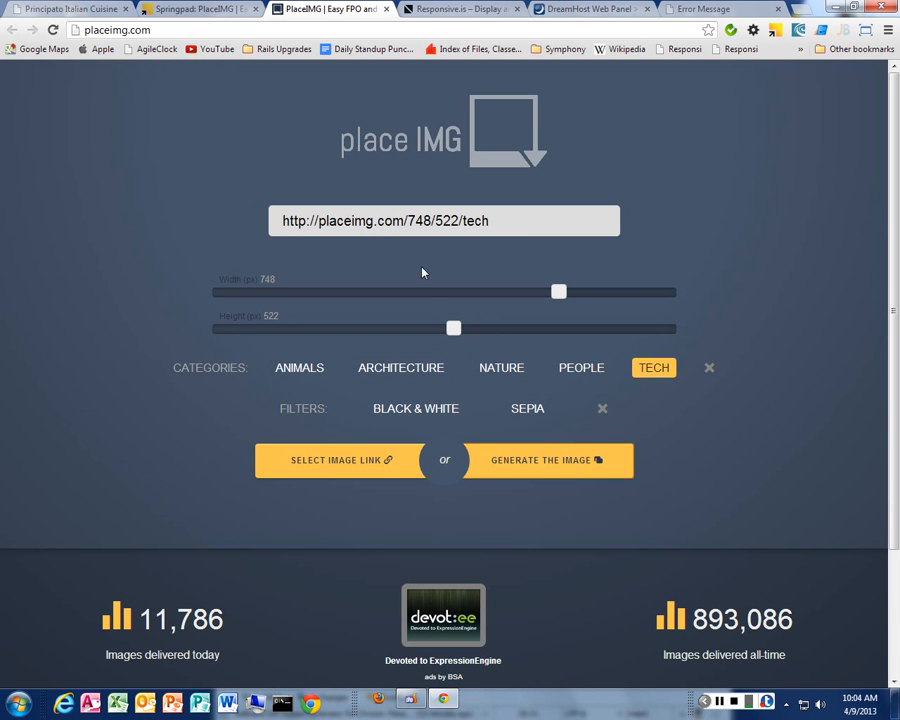
- Open the generated link placeimg.com/748/522/tech in a new browser tab and reload it several times for different images
left_click_drag(516, 222, 282, 222)
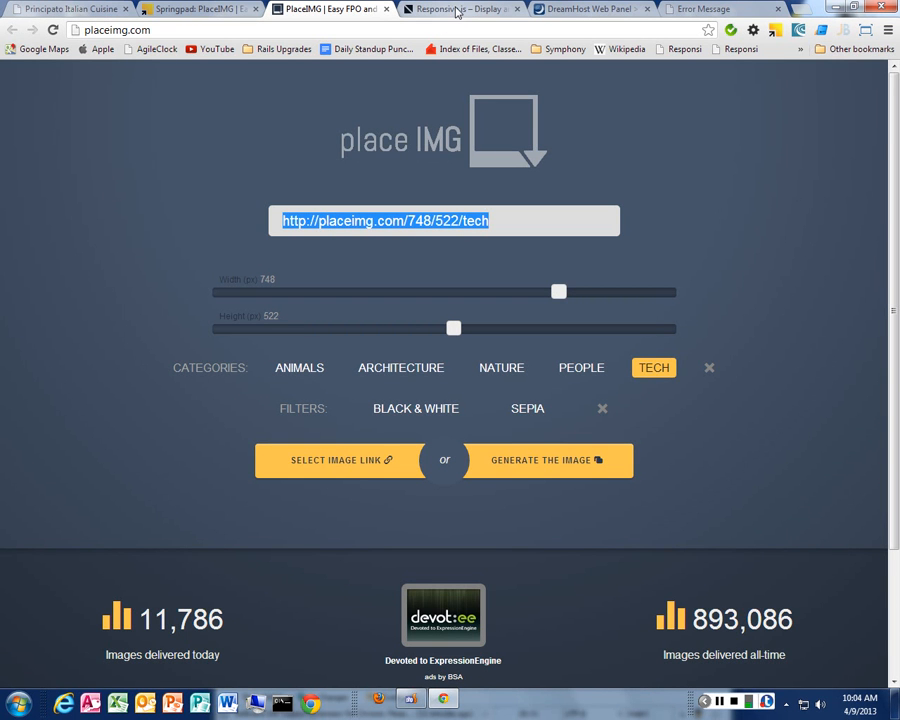
key("ctrl+t")
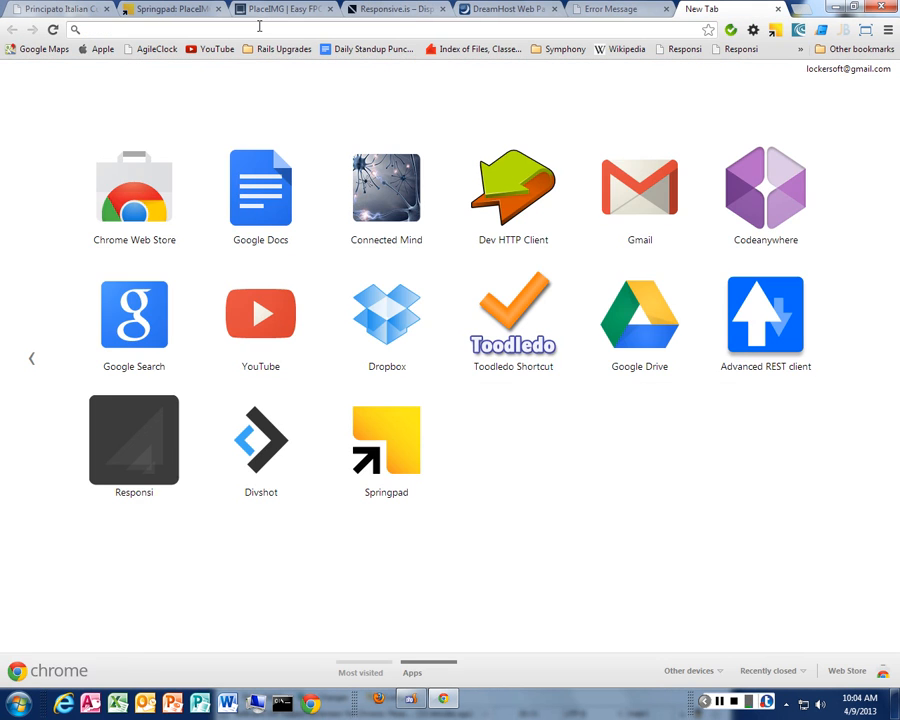
type("placeimg.com/748/522/tech")
key("Return")
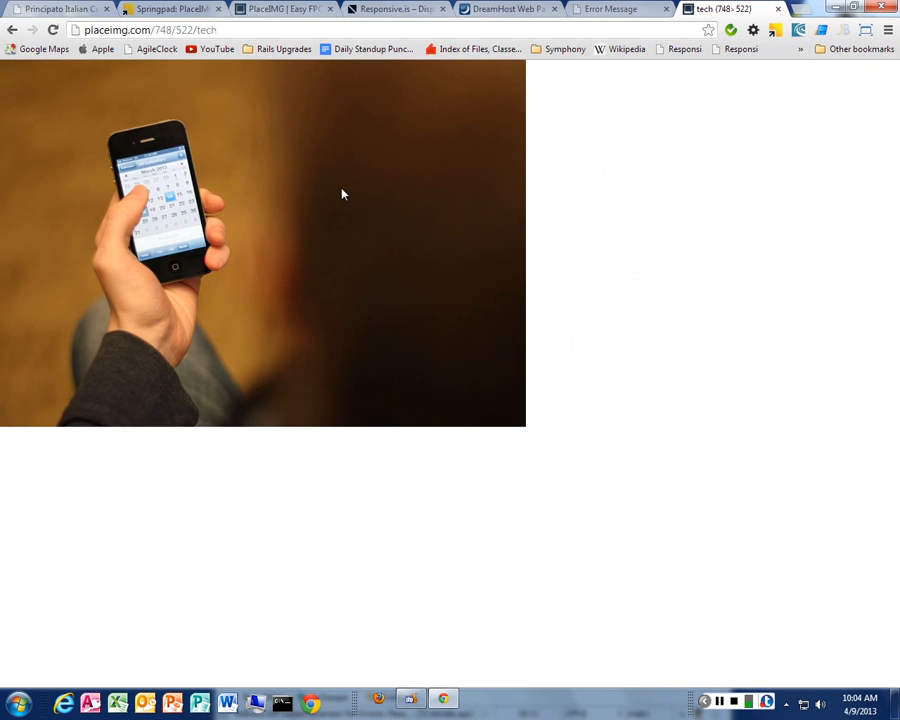
key("F5")
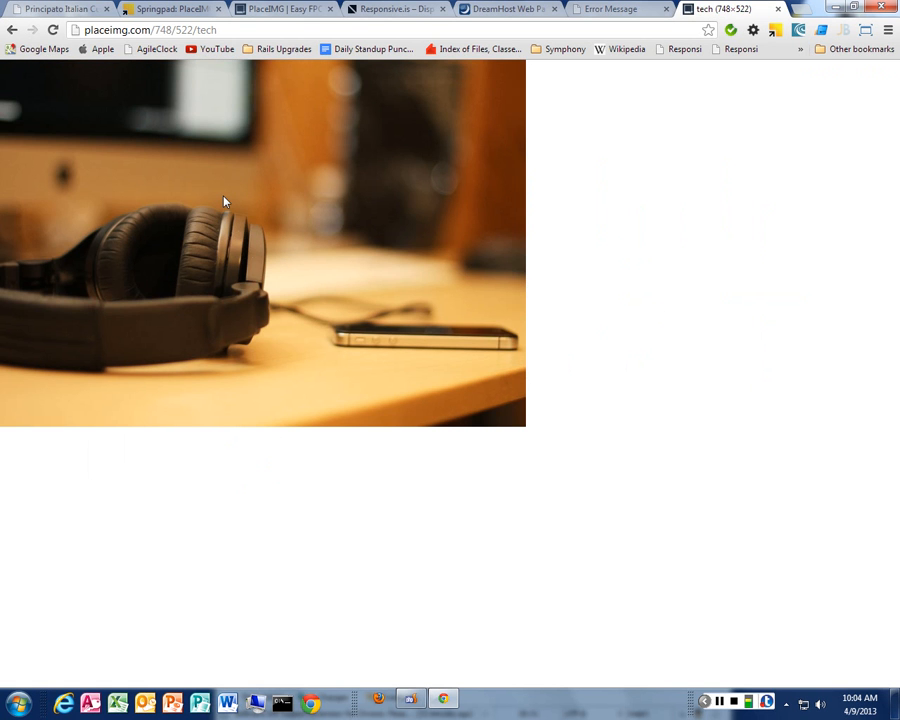
key("F5")
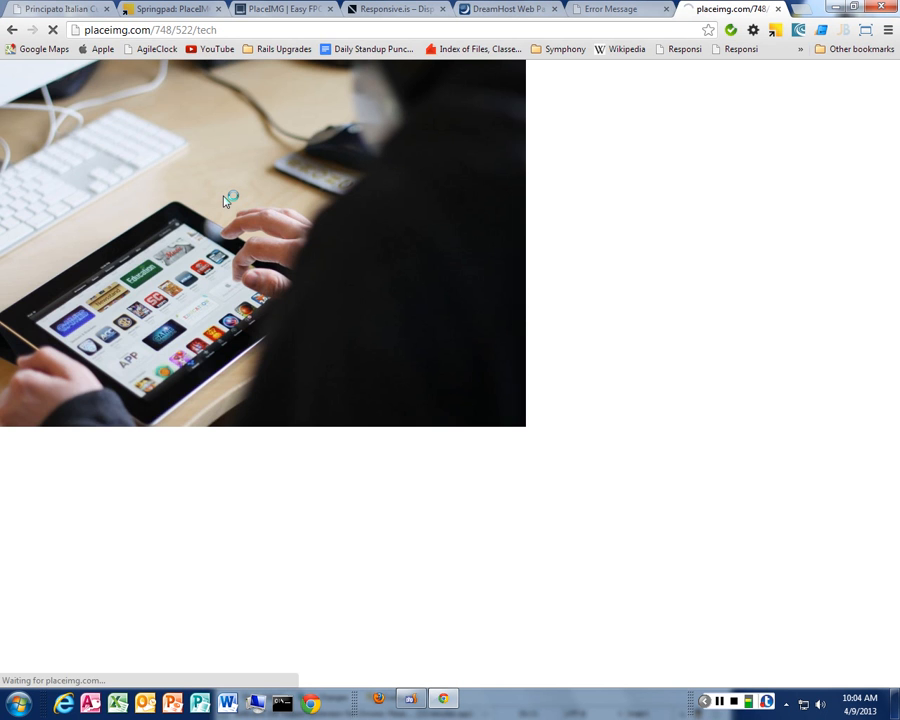
key("F5")
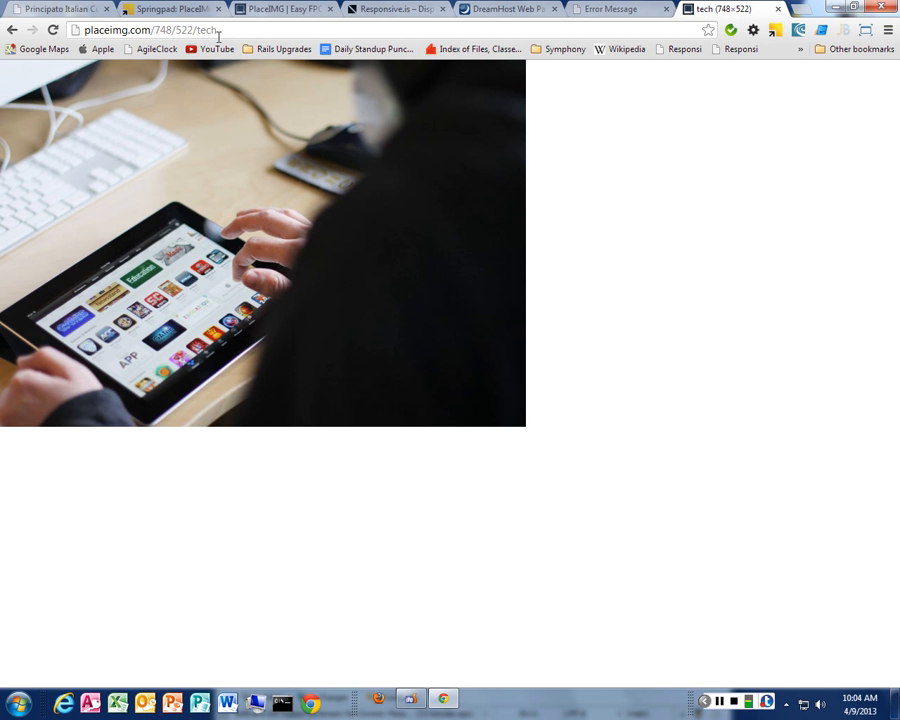
- Change the category in the image address from tech to architecture, load it and reload for other images
left_click_drag(197, 30, 249, 32)
type("architect")
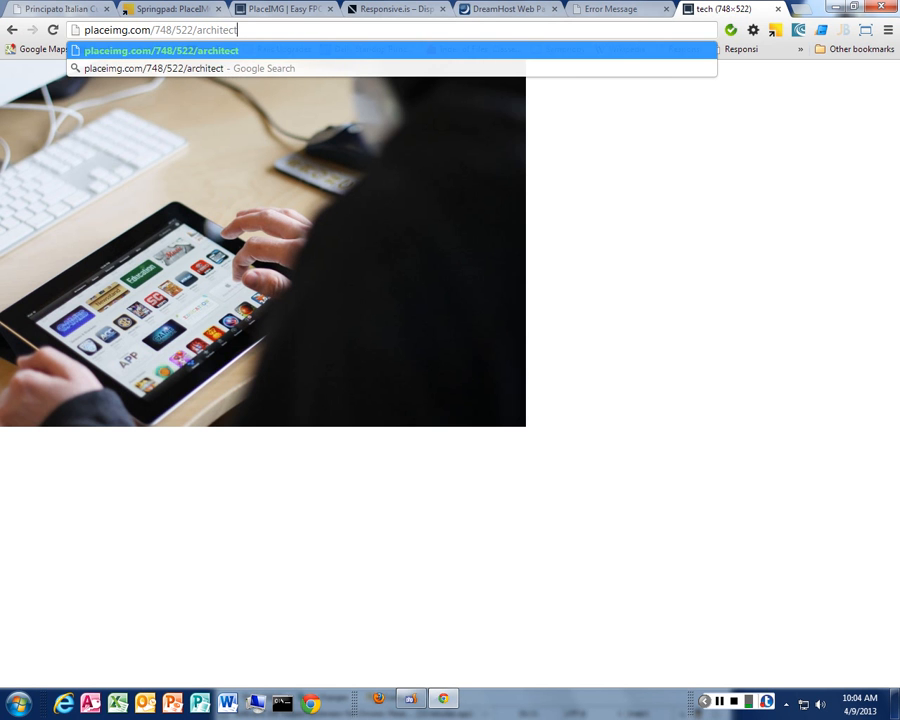
type("ure")
key("Return")
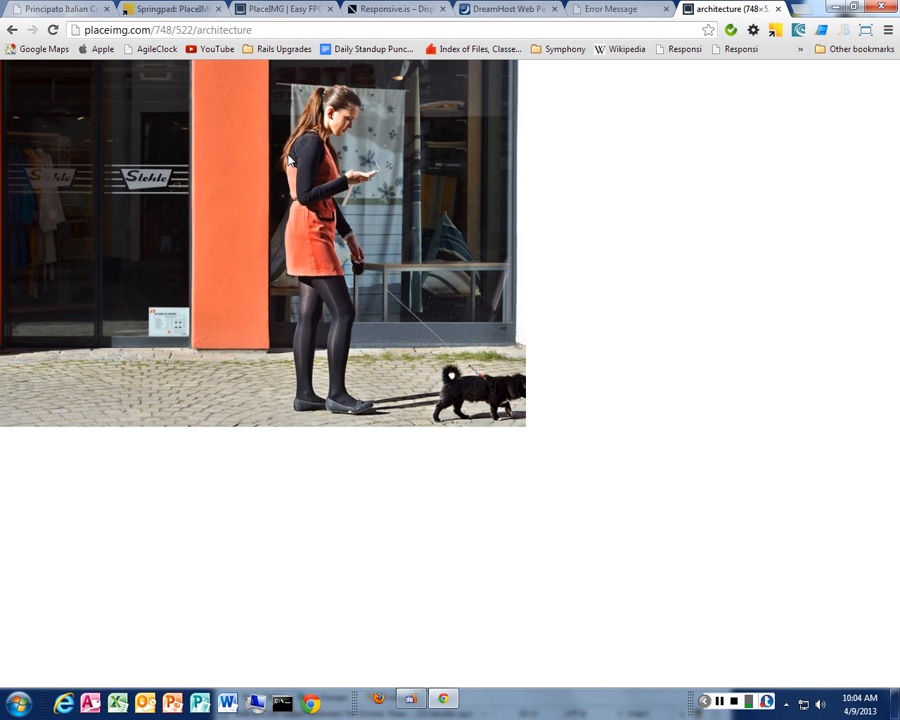
key("F5")
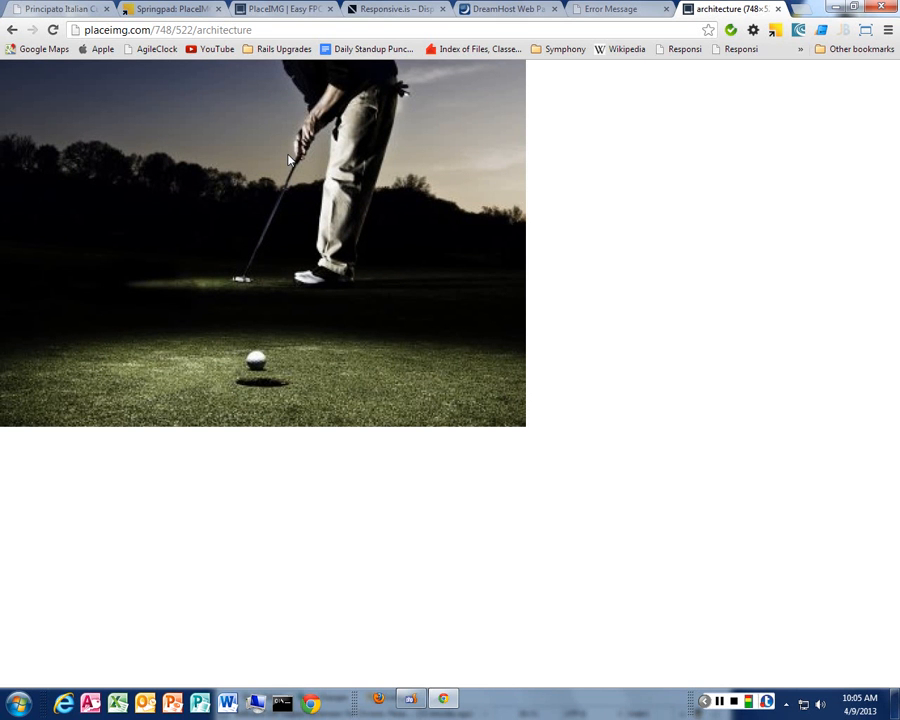
key("F5")
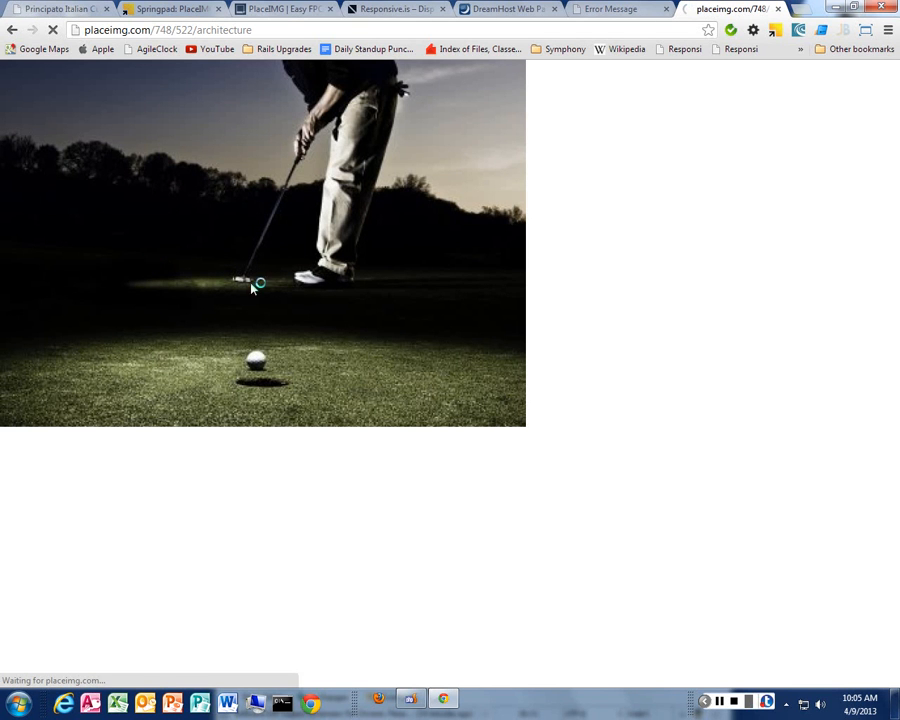
- Check the available categories on the PlaceIMG page, and load the image address with the category animals
left_click(285, 12)
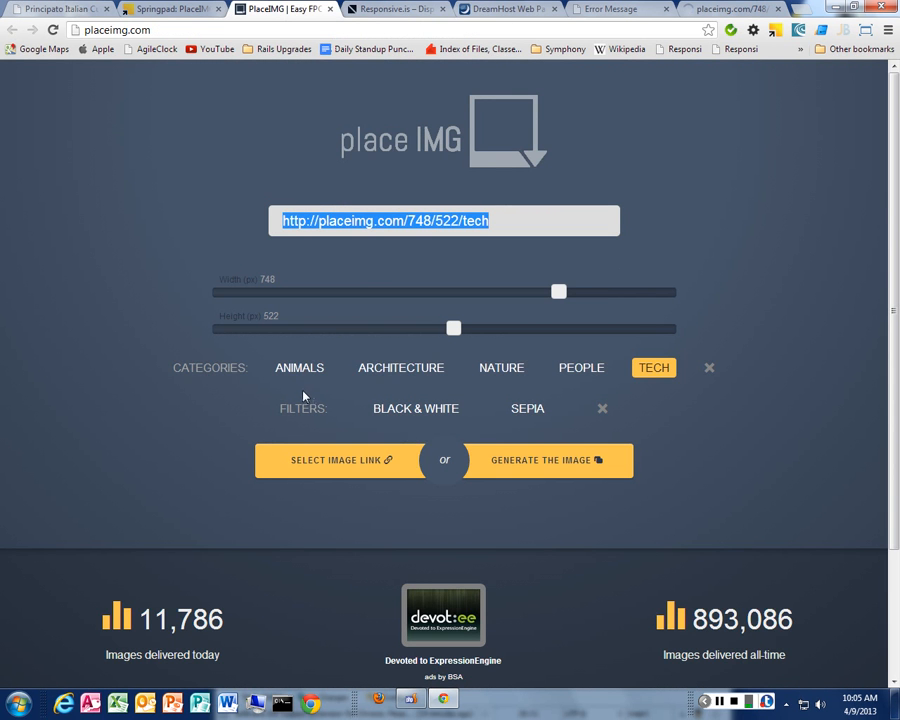
left_click(731, 10)
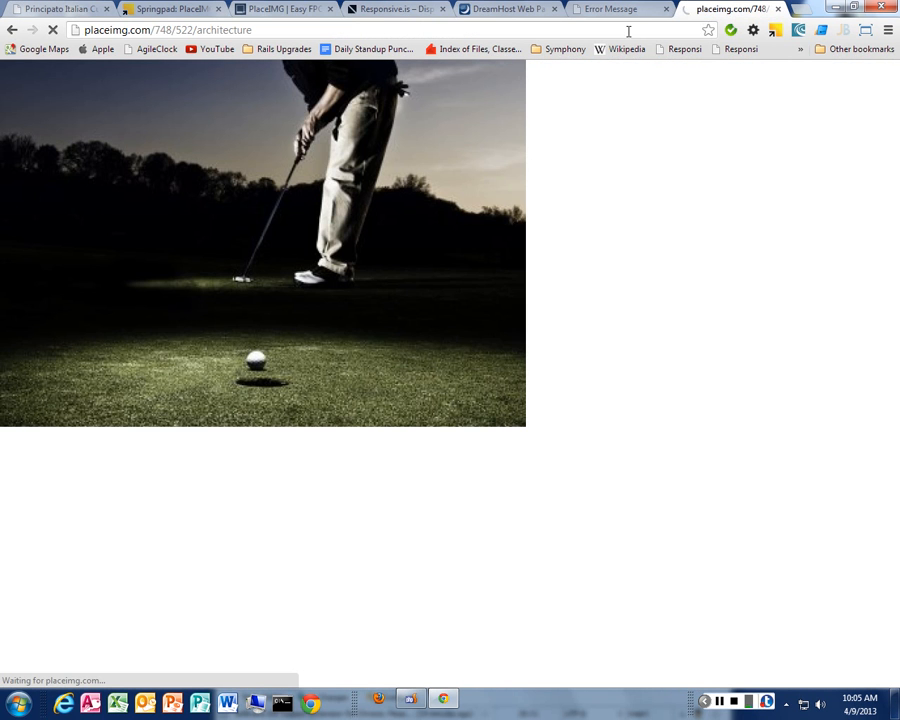
double_click(240, 30)
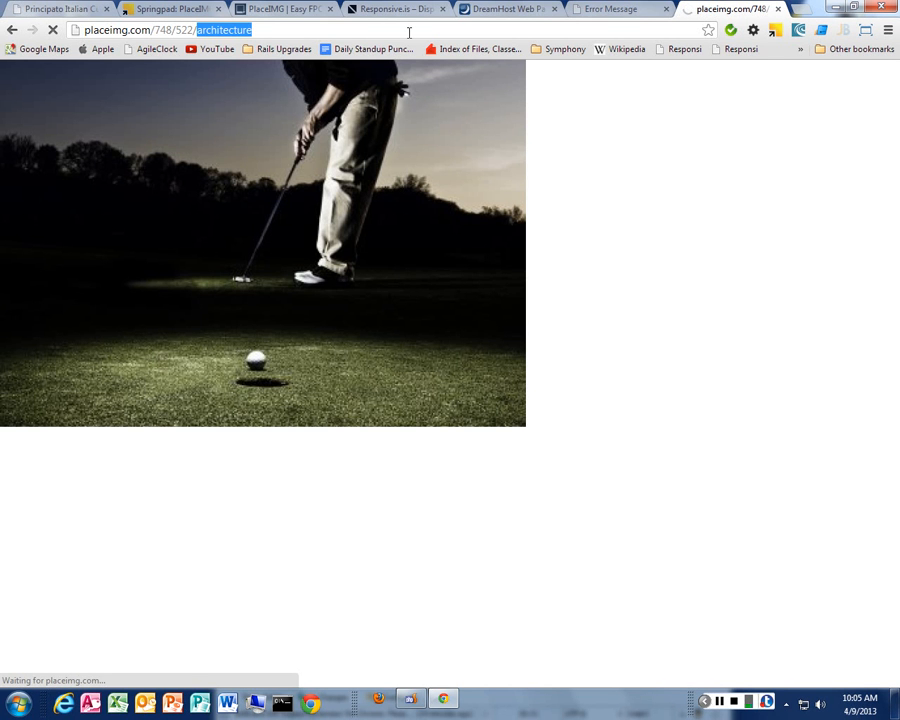
type("animals")
key("Return")
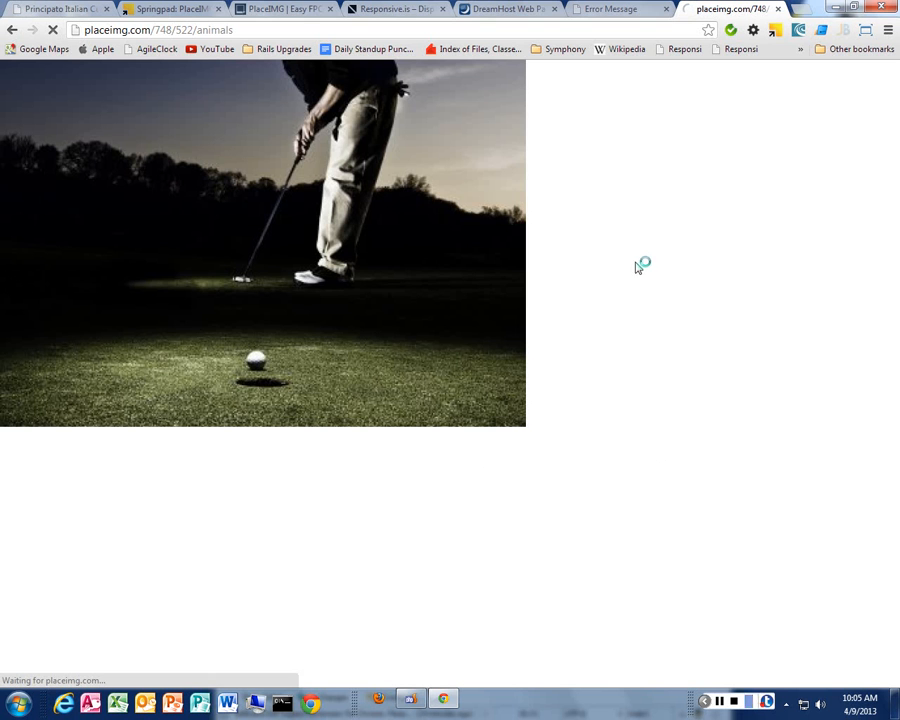
- Close the PlaceIMG page and return to the Mobile notebook in Springpad
left_click(228, 8)
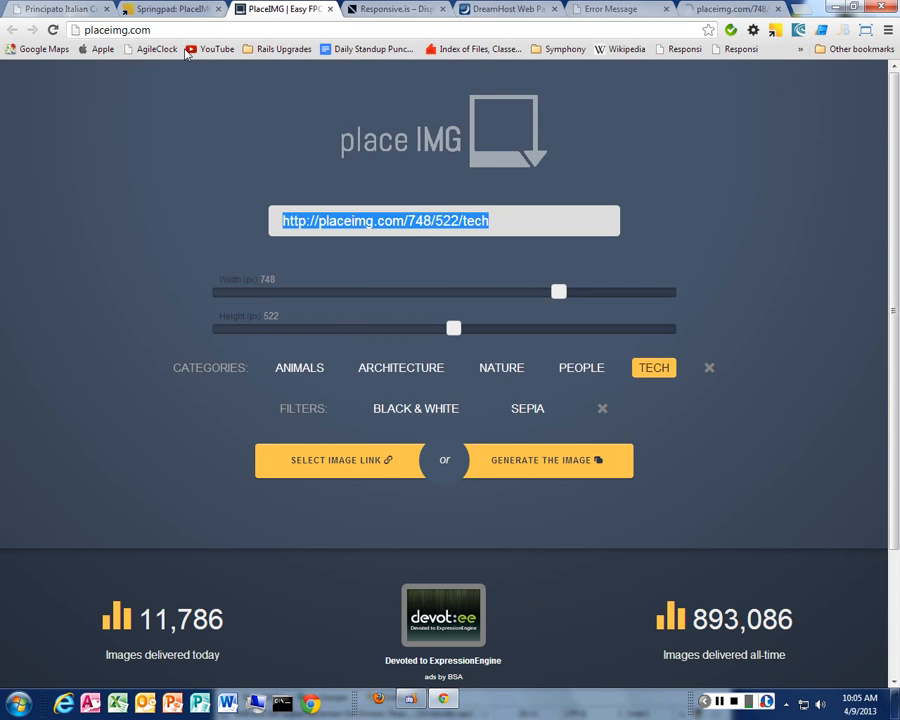
left_click(330, 10)
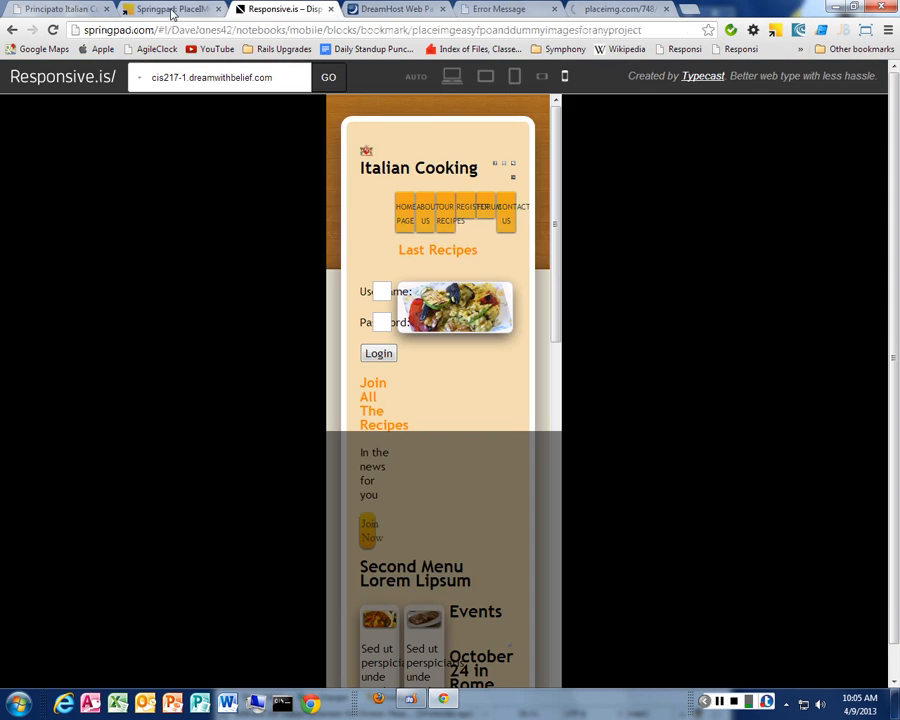
left_click(168, 10)
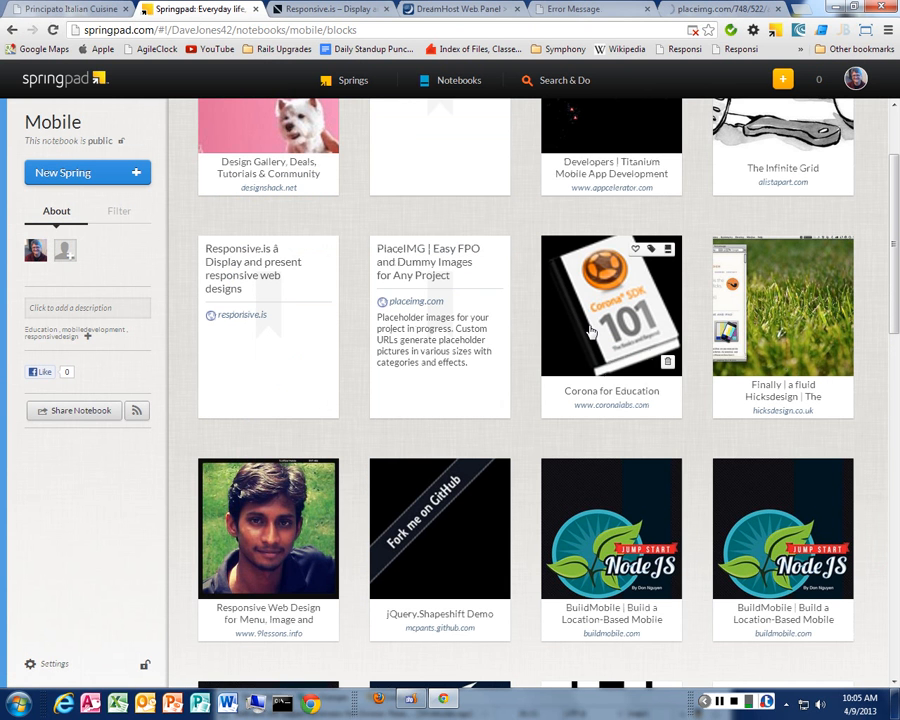
- Look through the Mobile notebook's saved bookmarks for other responsive design and mobile development resources
scroll(470, 323, "down", 1)
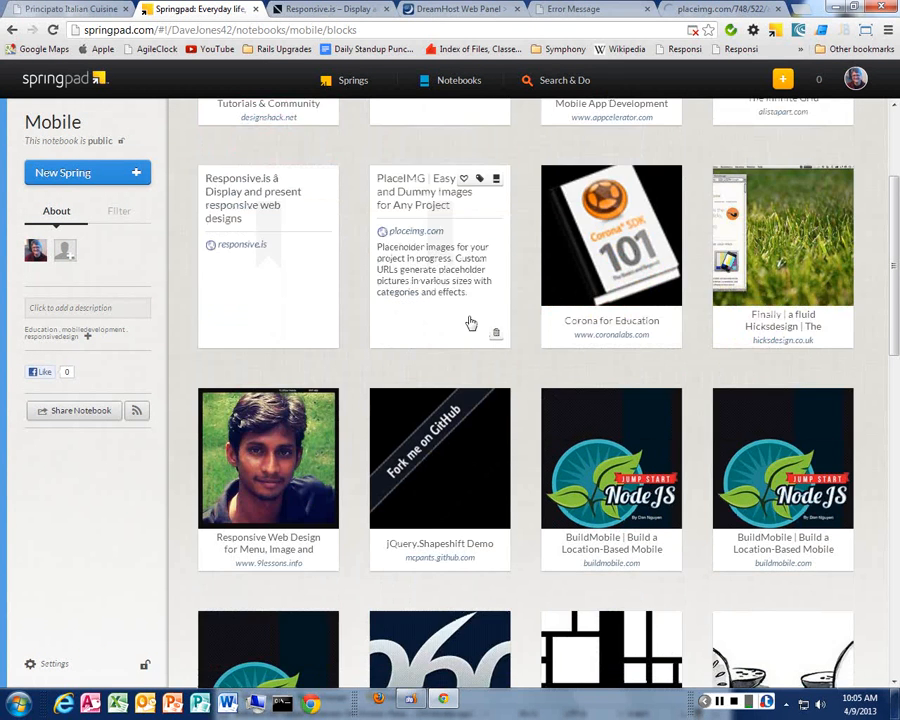
scroll(470, 323, "down", 3)
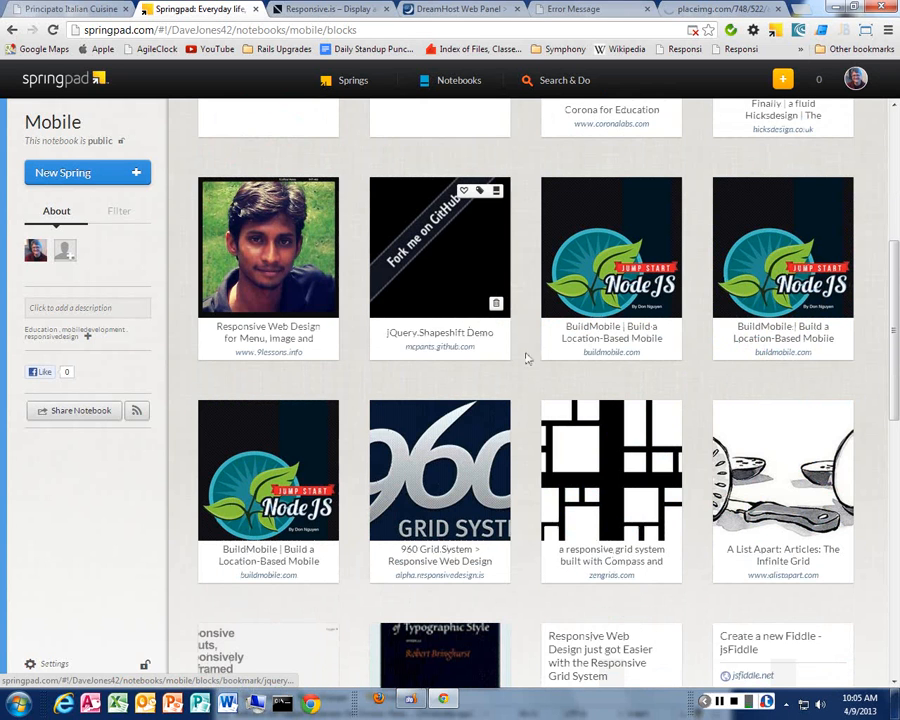
scroll(513, 378, "down", 4)
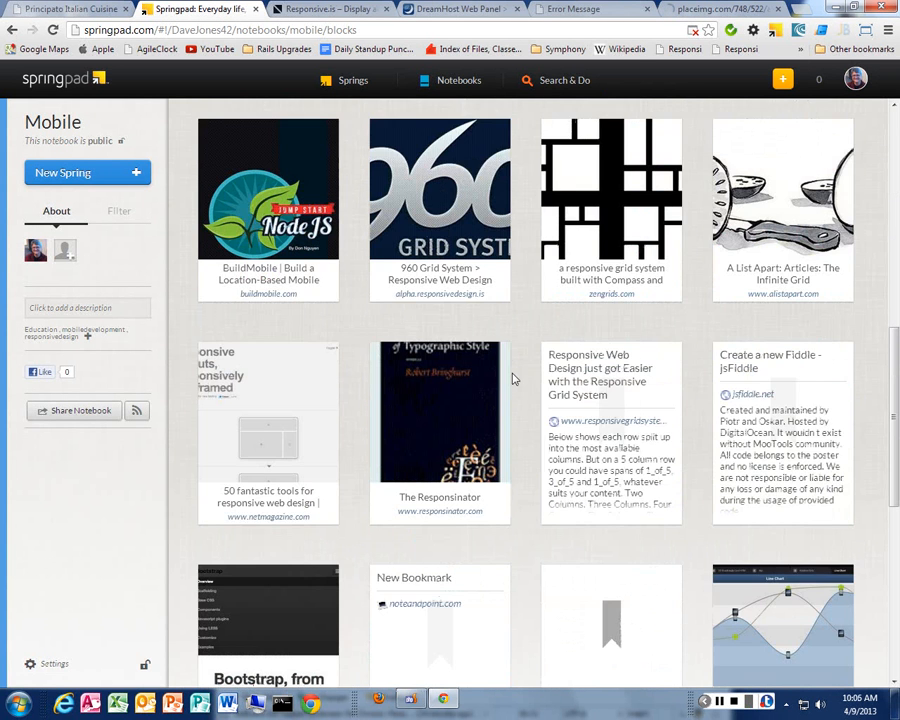
scroll(513, 378, "down", 1)
scroll(466, 403, "down", 3)
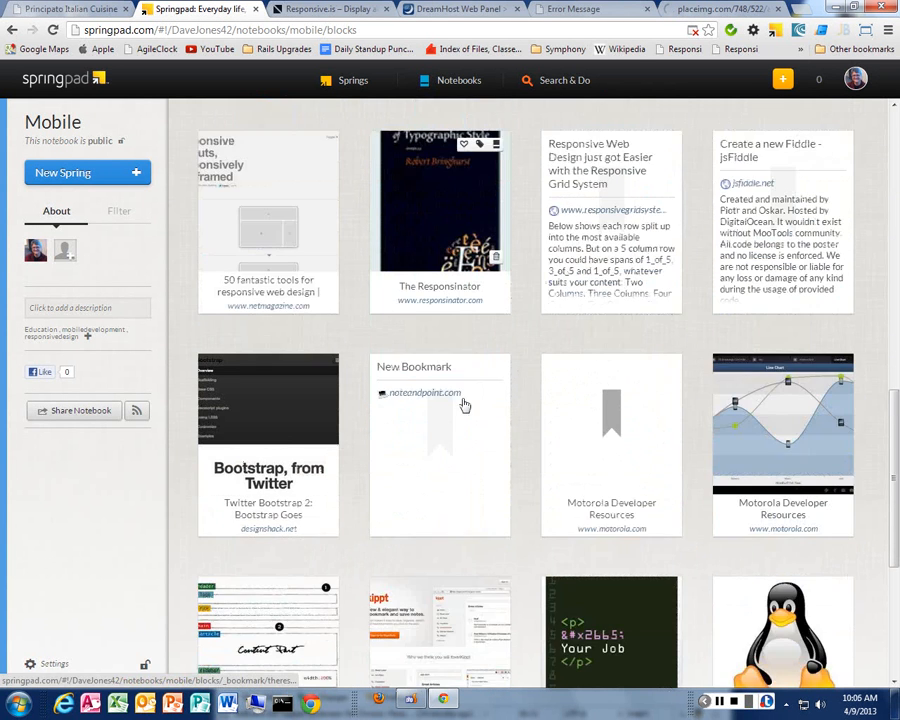
scroll(466, 403, "down", 4)
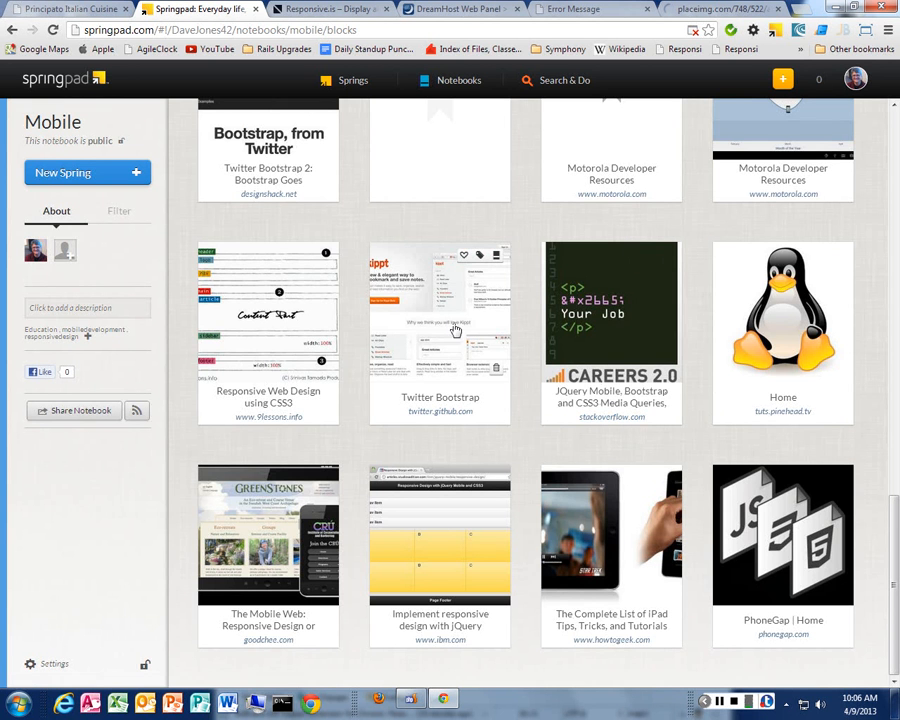
scroll(422, 350, "up", 1)
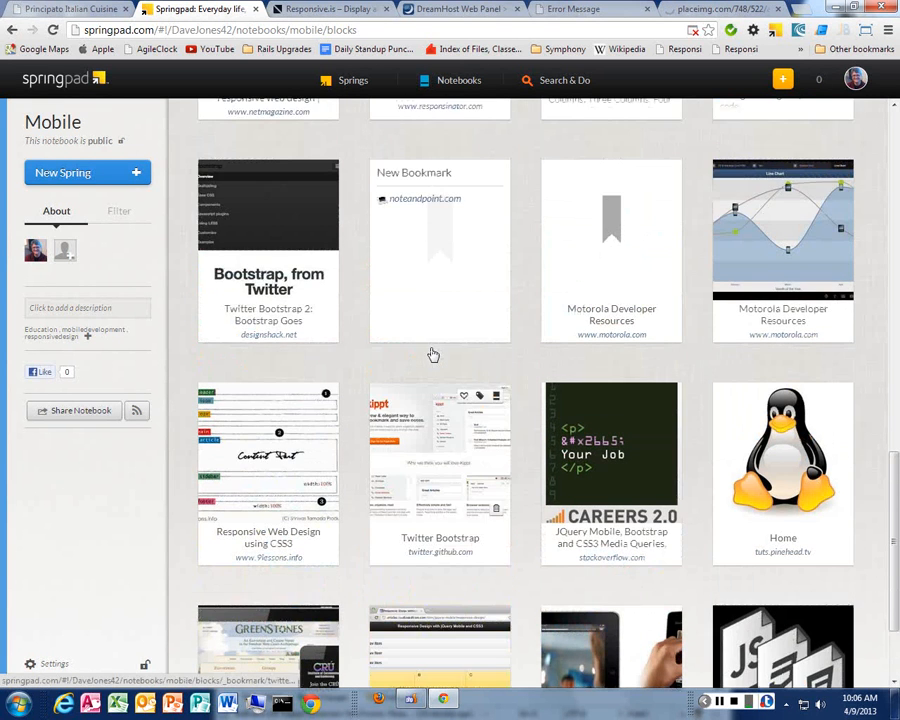
scroll(505, 350, "up", 1)
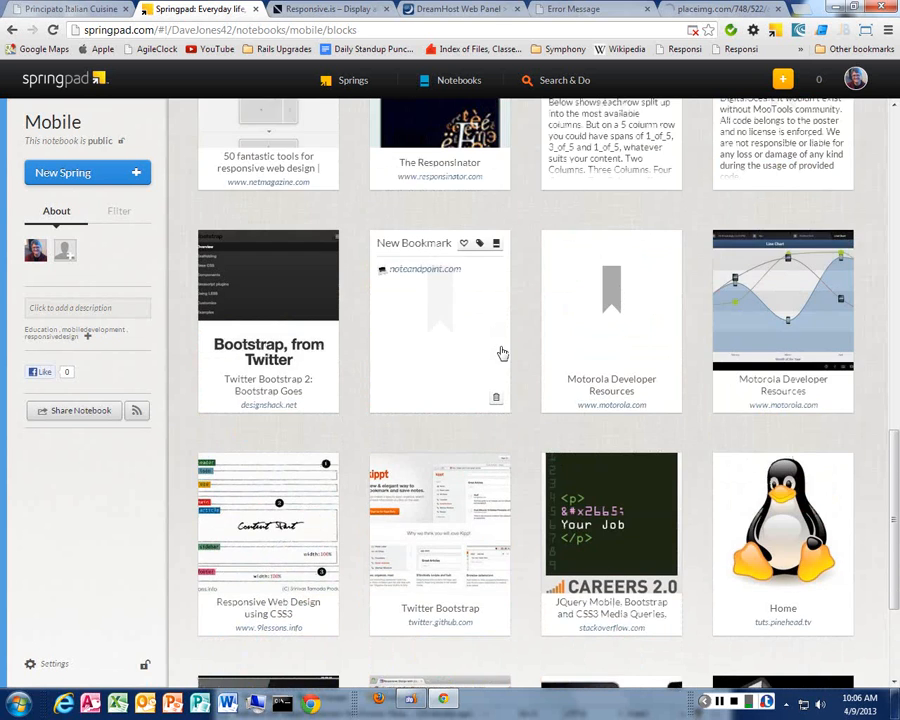
scroll(503, 353, "up", 1)
scroll(482, 378, "up", 2)
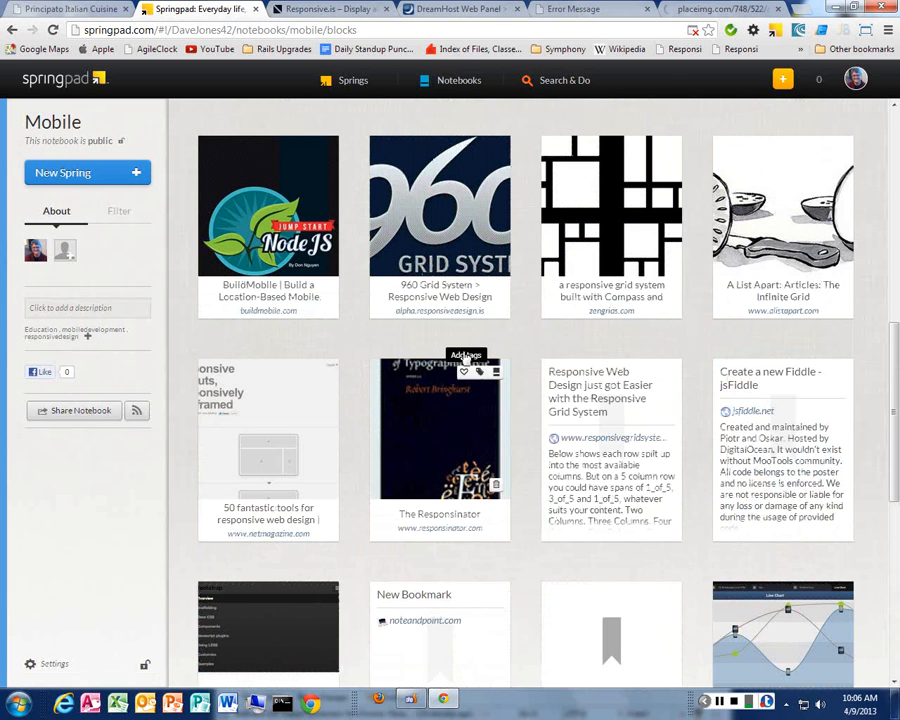
scroll(460, 250, "up", 1)
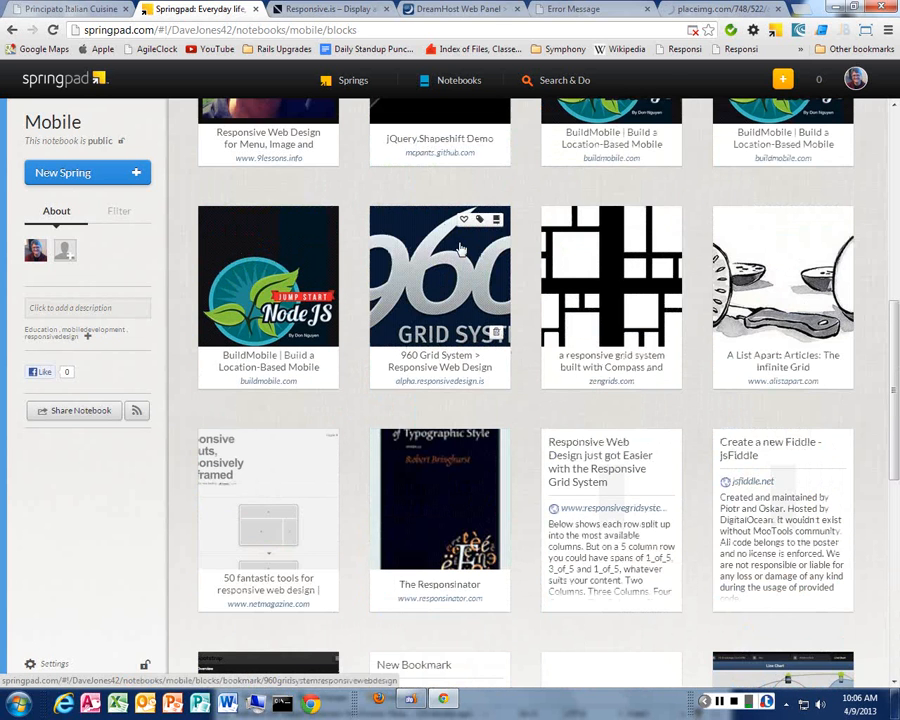
scroll(460, 250, "up", 2)
scroll(455, 245, "up", 2)
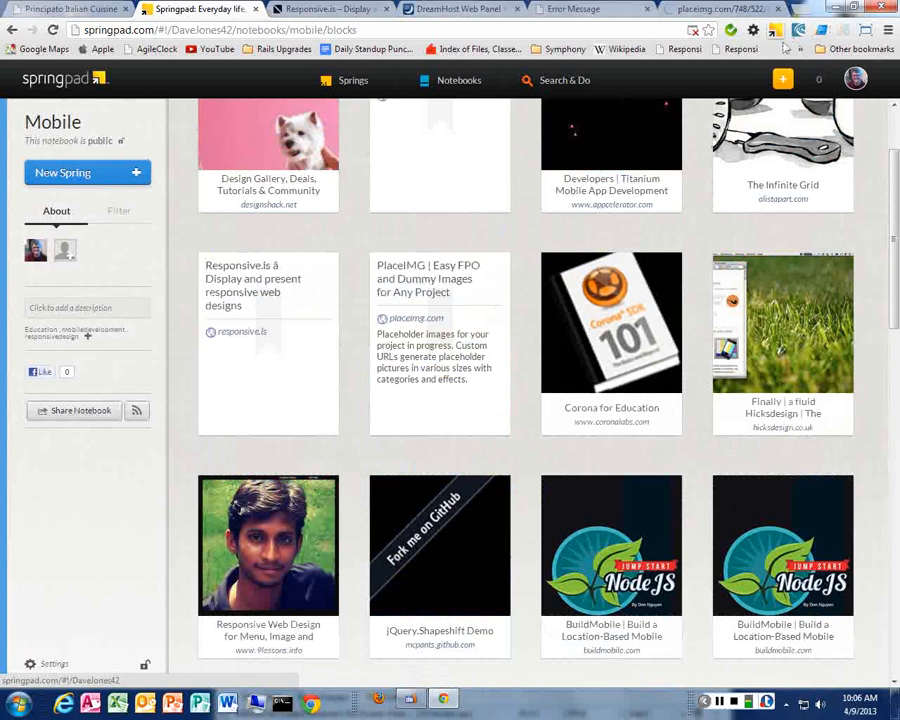
- Resize the browser window to 1280 by 978 px with the Web Developer extension
left_click(888, 31)
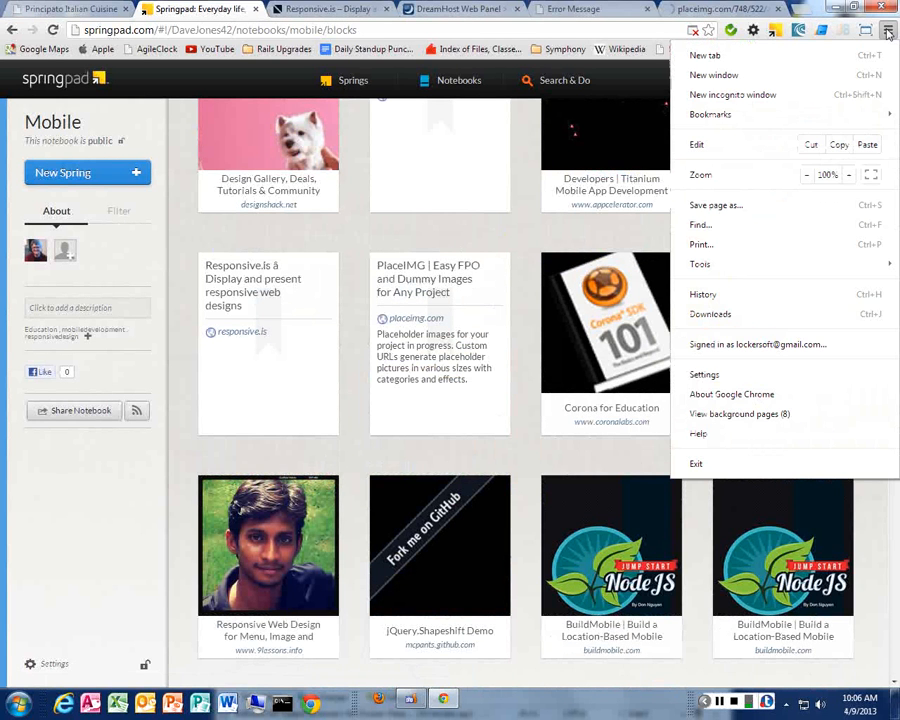
left_click(753, 31)
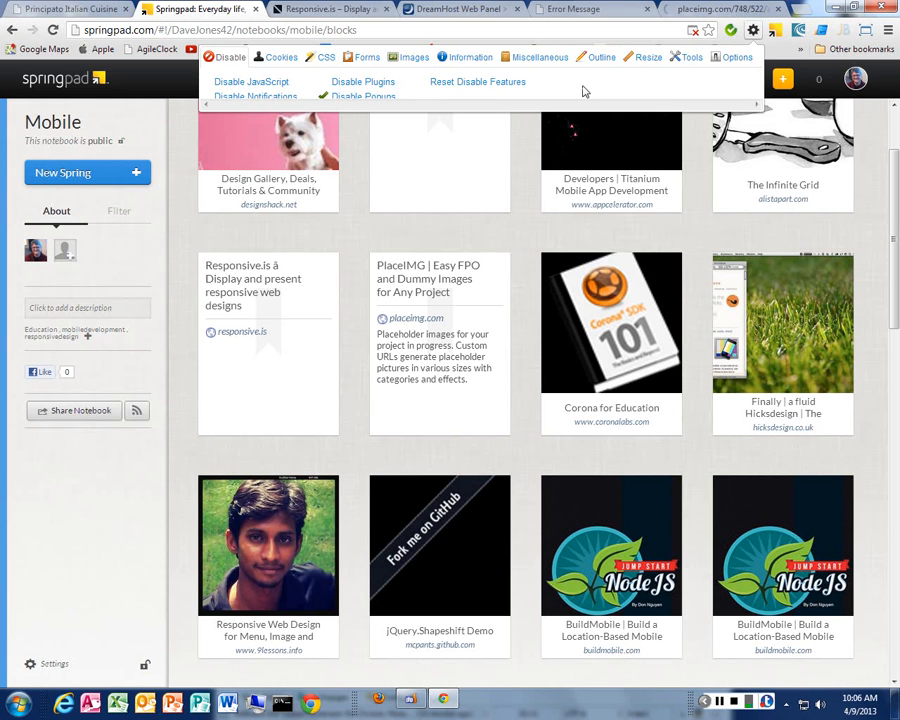
left_click(650, 62)
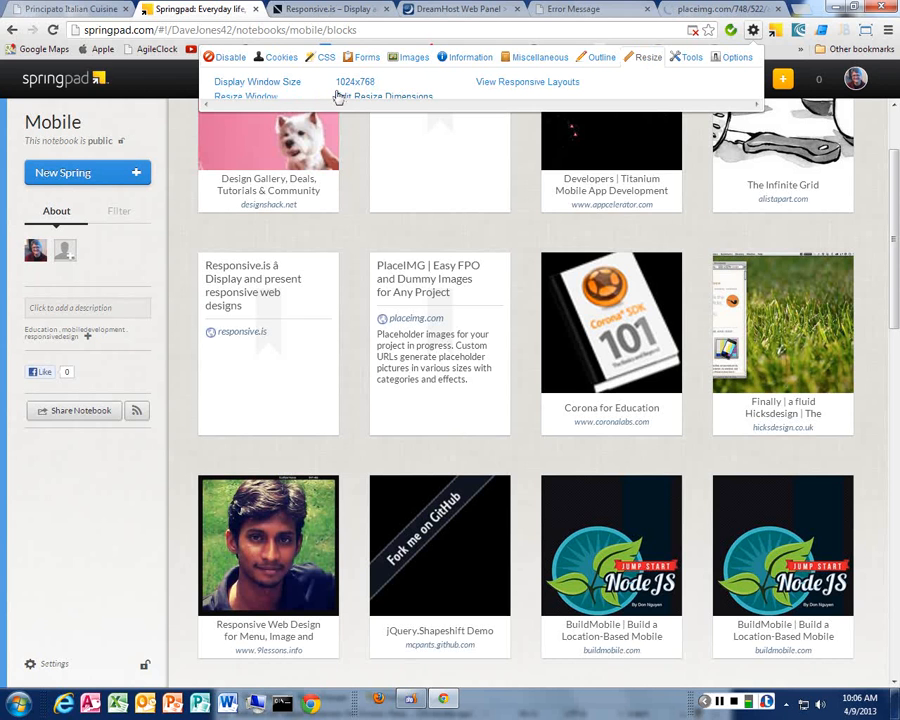
left_click(250, 97)
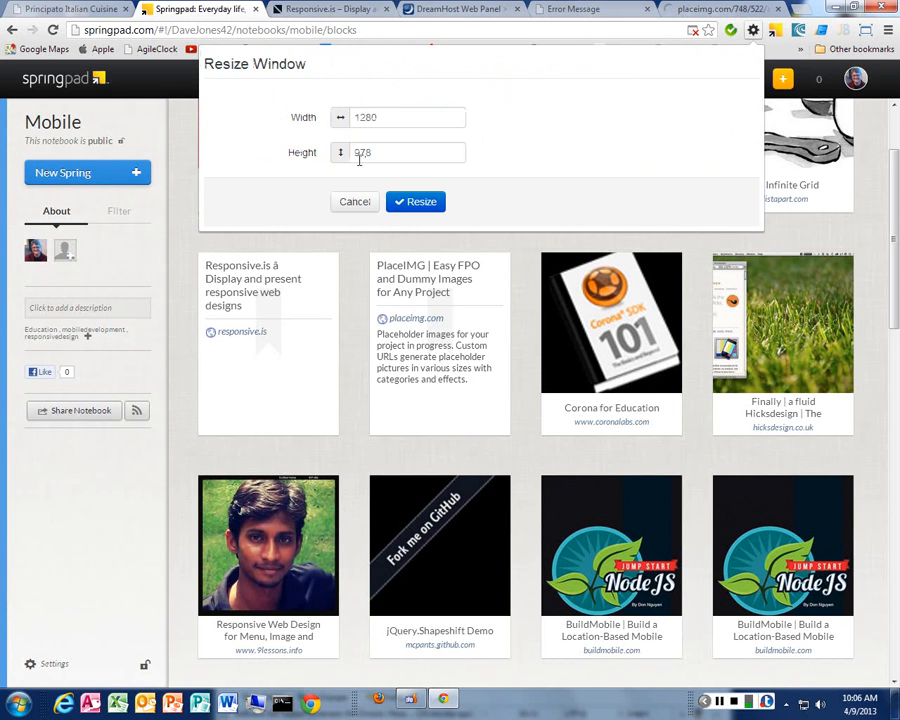
left_click(416, 202)
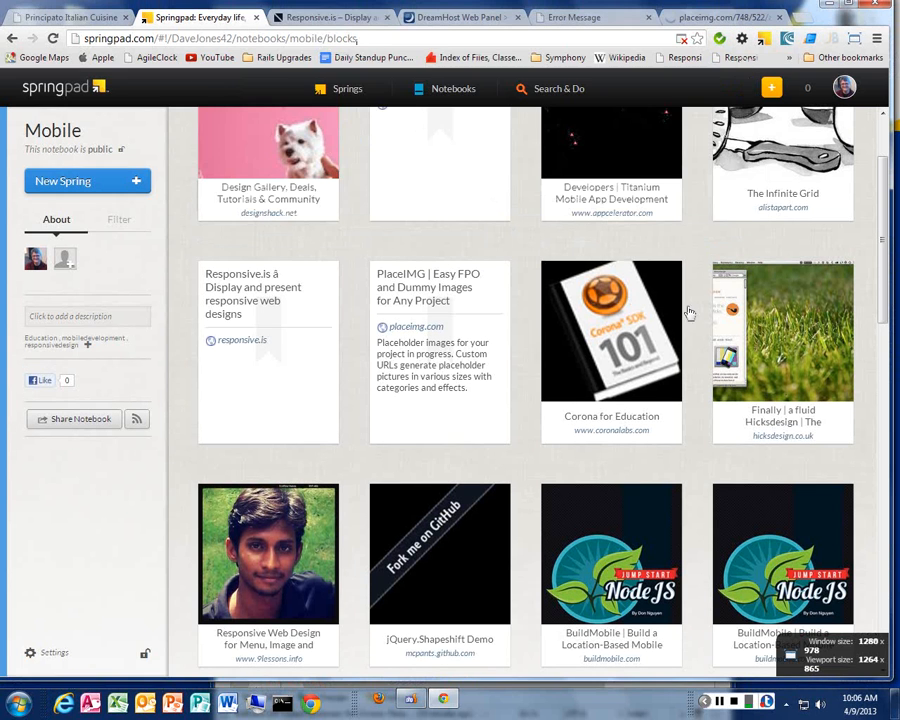
- Open the Web Developer extension's options and show its list of preset resize dimensions
left_click(743, 40)
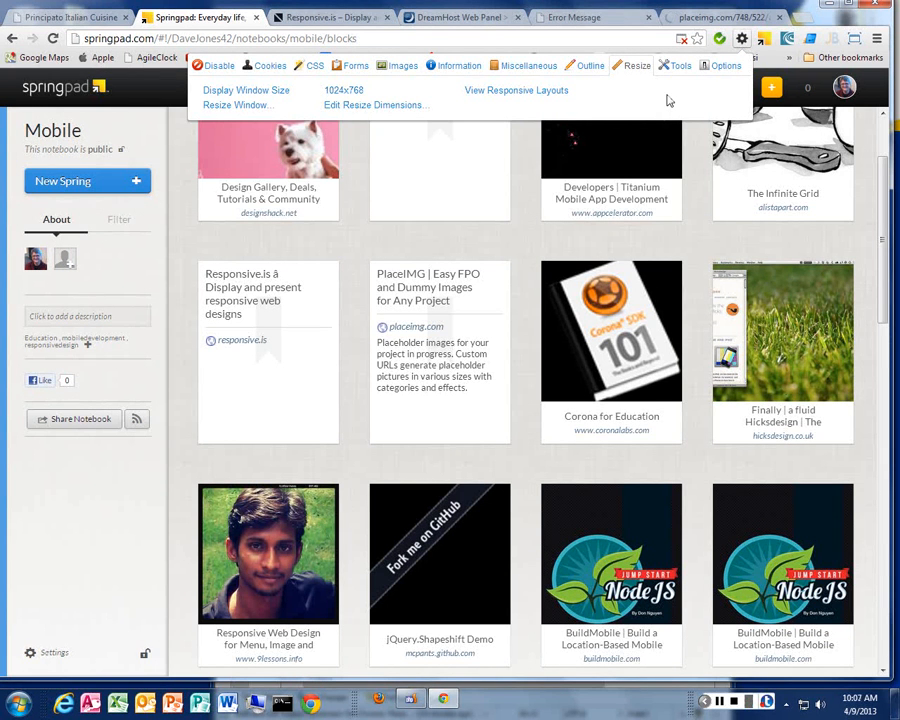
left_click(733, 70)
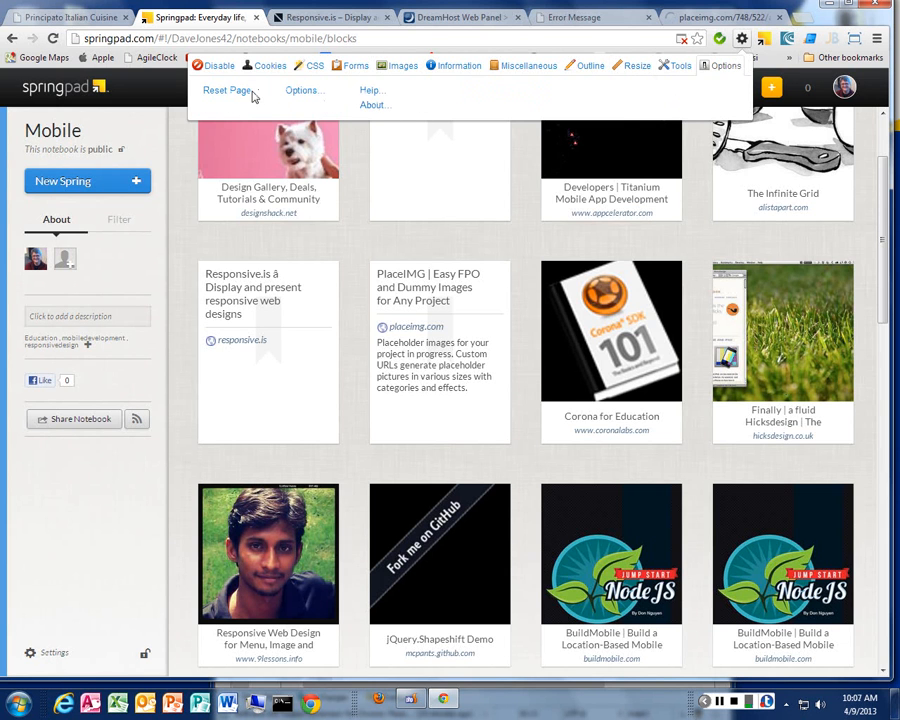
left_click(295, 91)
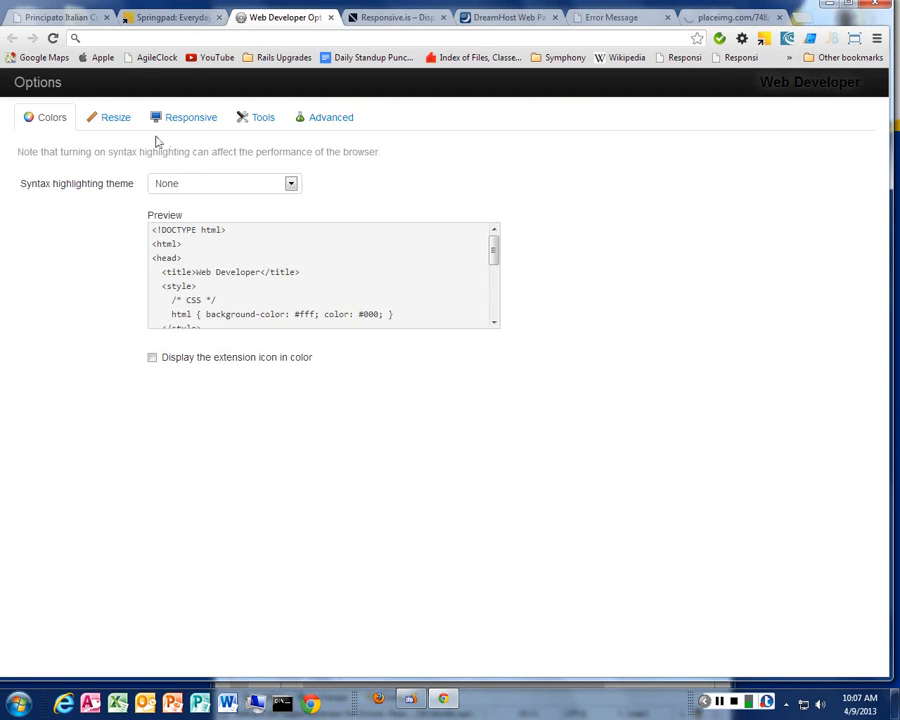
left_click(116, 118)
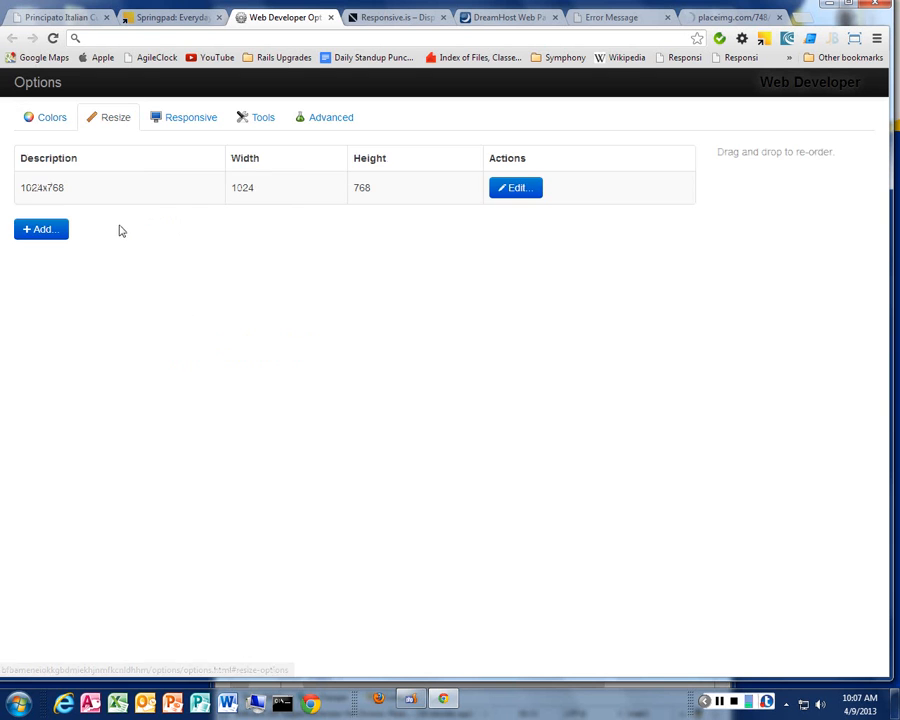
- Add a resize option described as 360x480 with width 360 and height 480, and move it above the 1024x768 entry
left_click(42, 230)
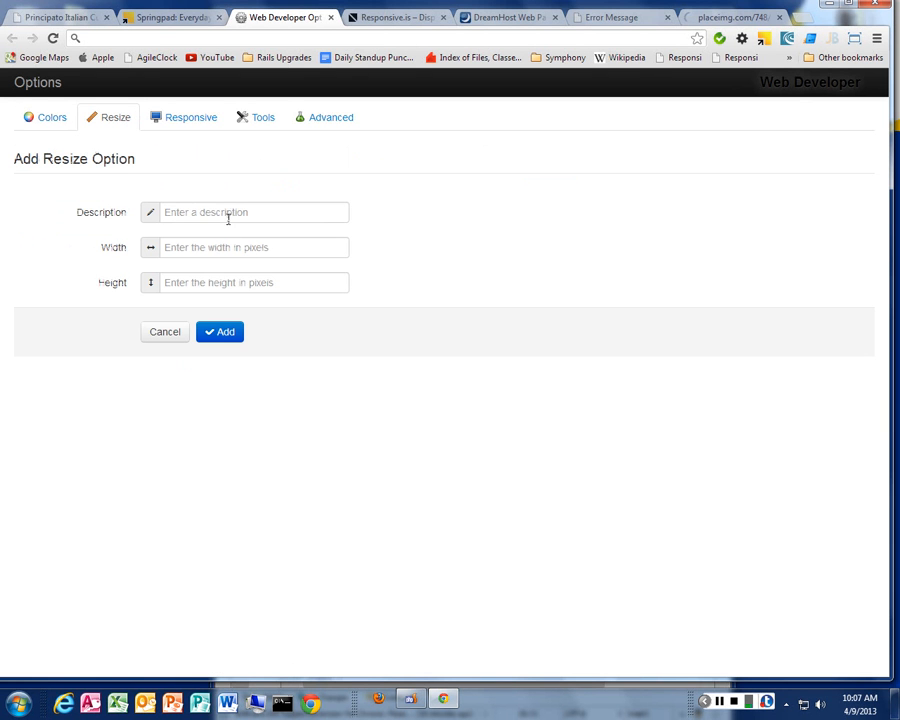
type("3")
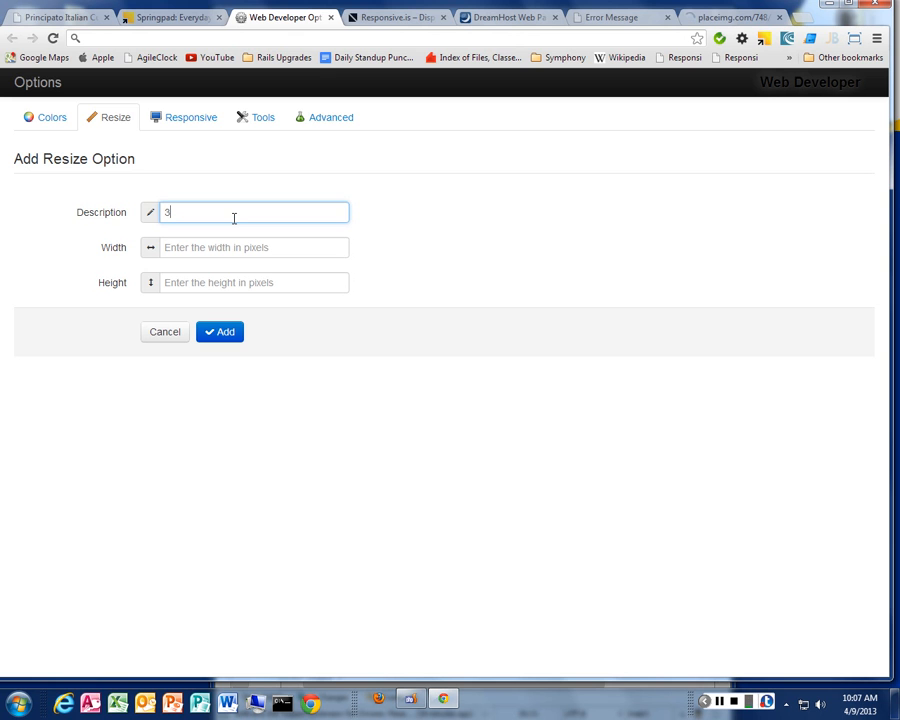
type("60")
key("Tab")
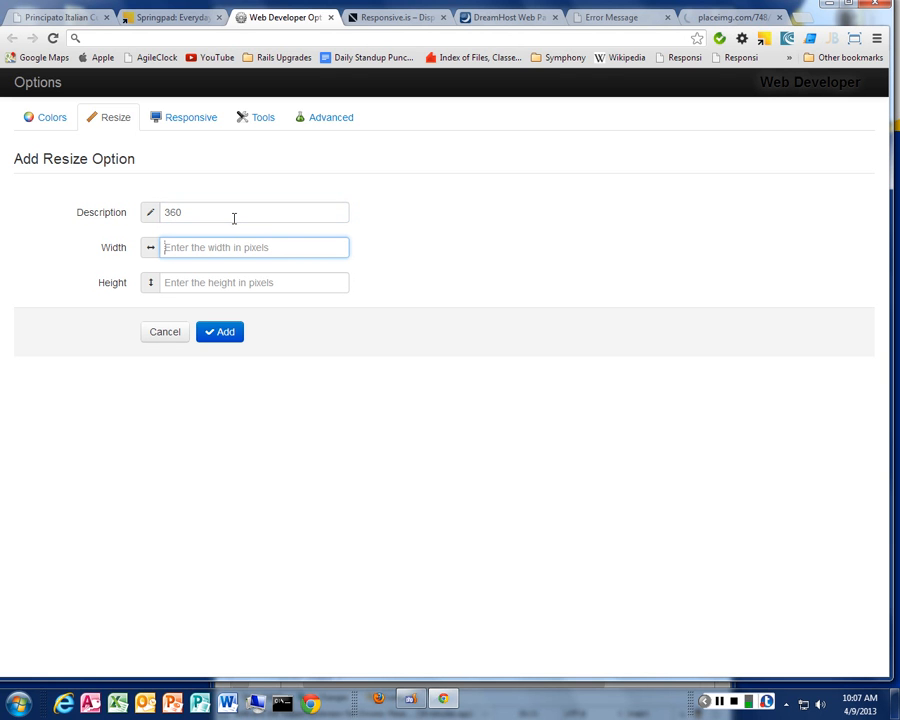
left_click(234, 218)
type("x480")
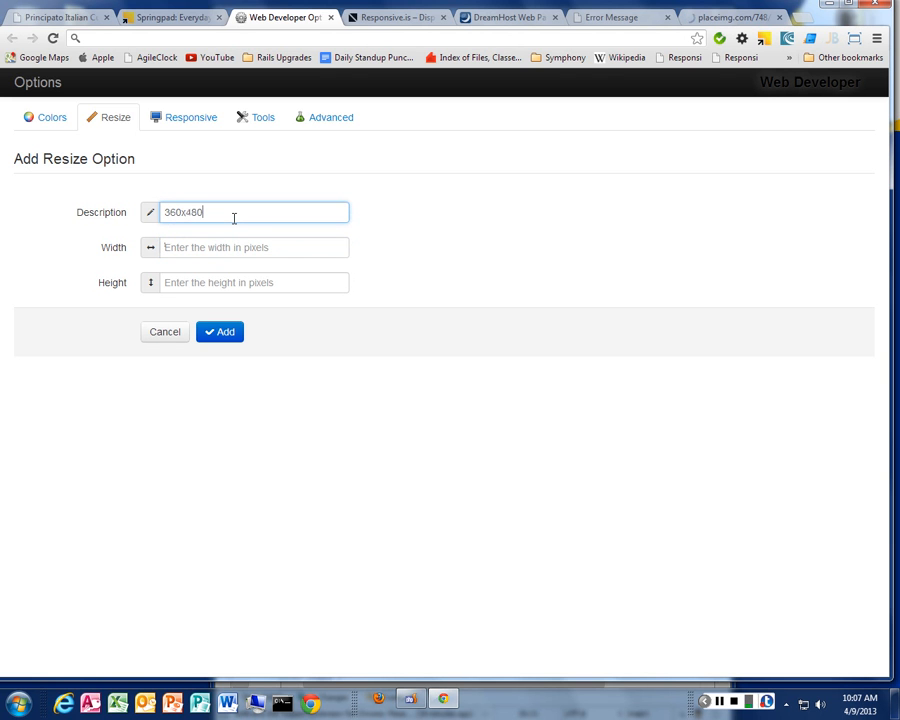
key("Tab")
type("360")
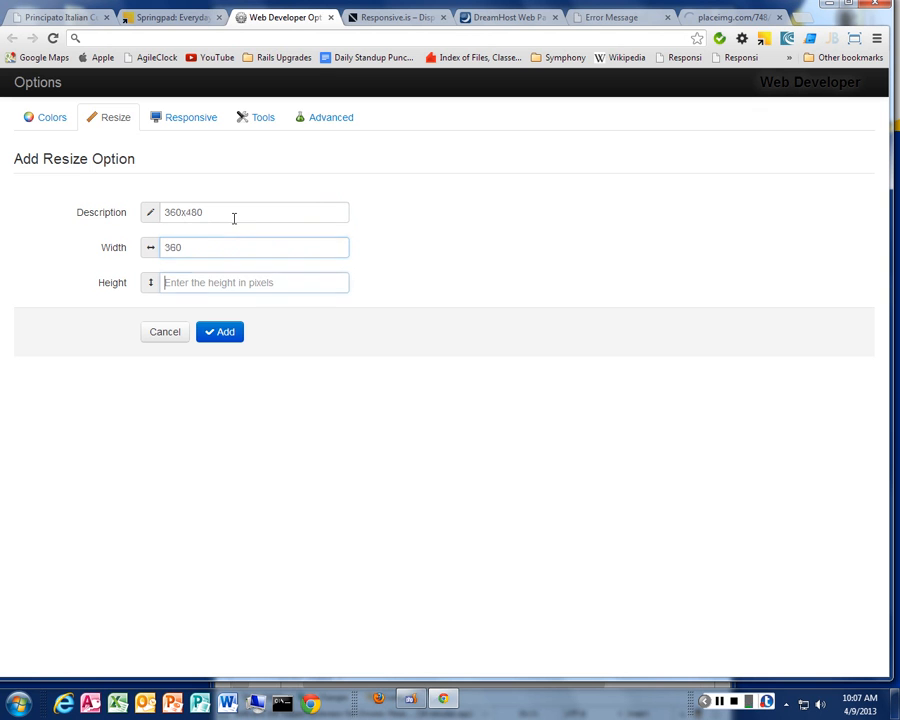
key("Tab")
type("480")
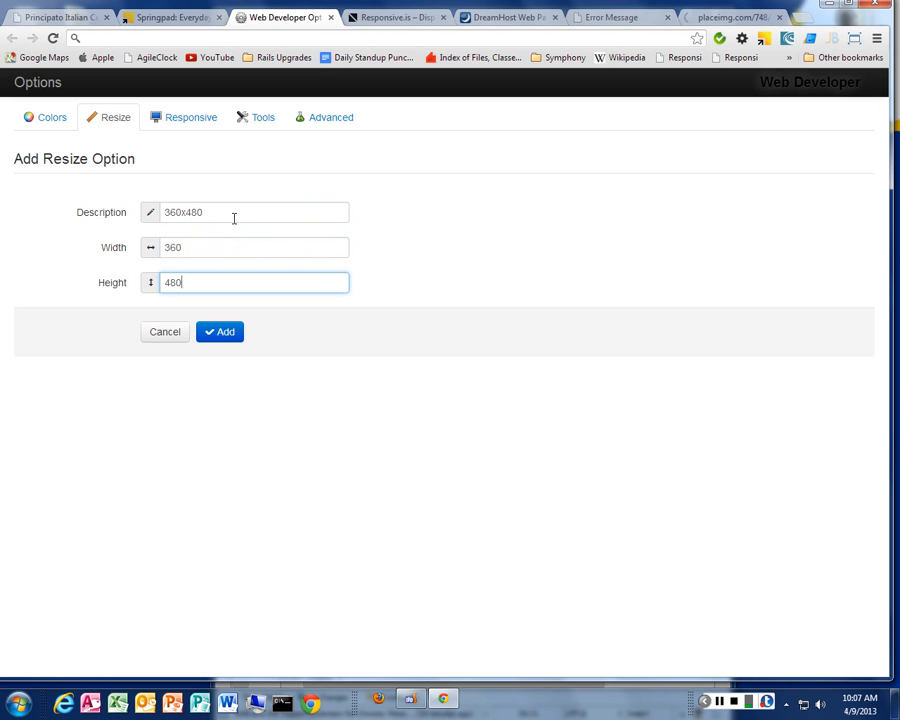
left_click(221, 331)
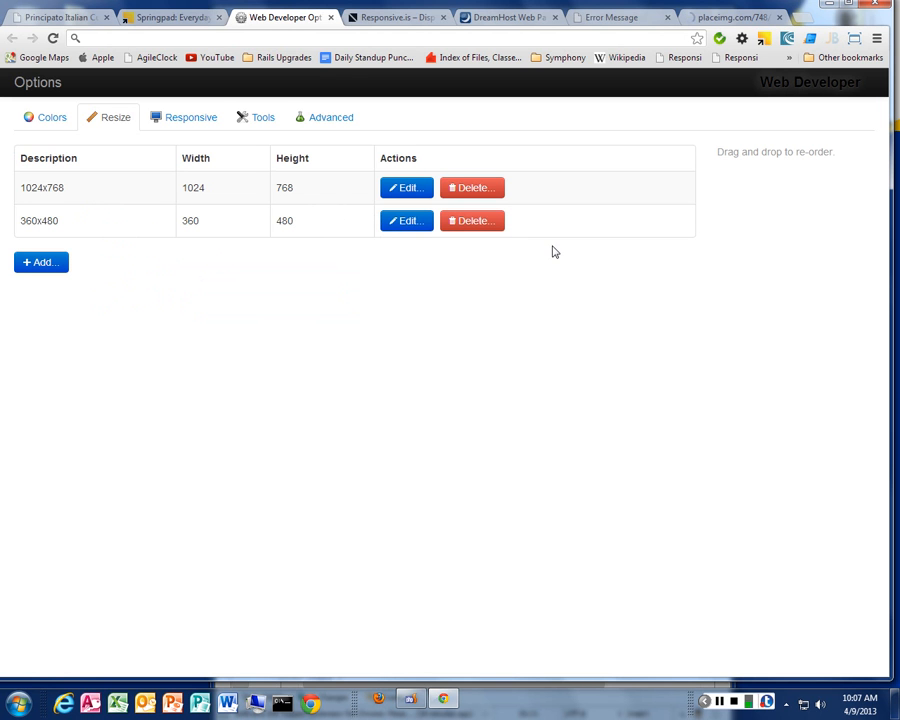
left_click_drag(47, 225, 52, 175)
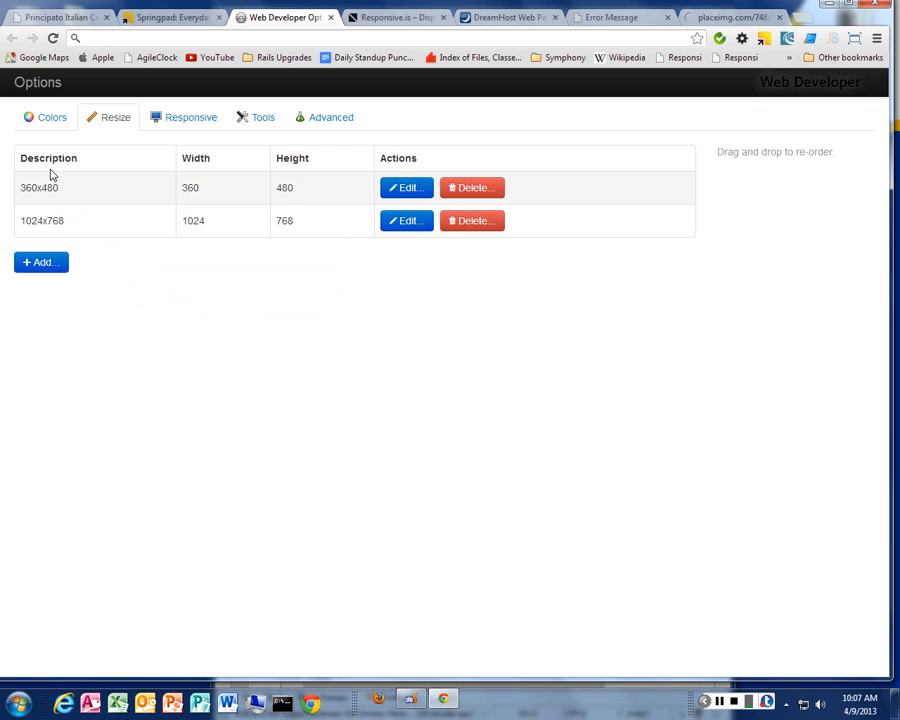
- Add a resize option described as 768x1024 with width 768 and height 1024
left_click(28, 258)
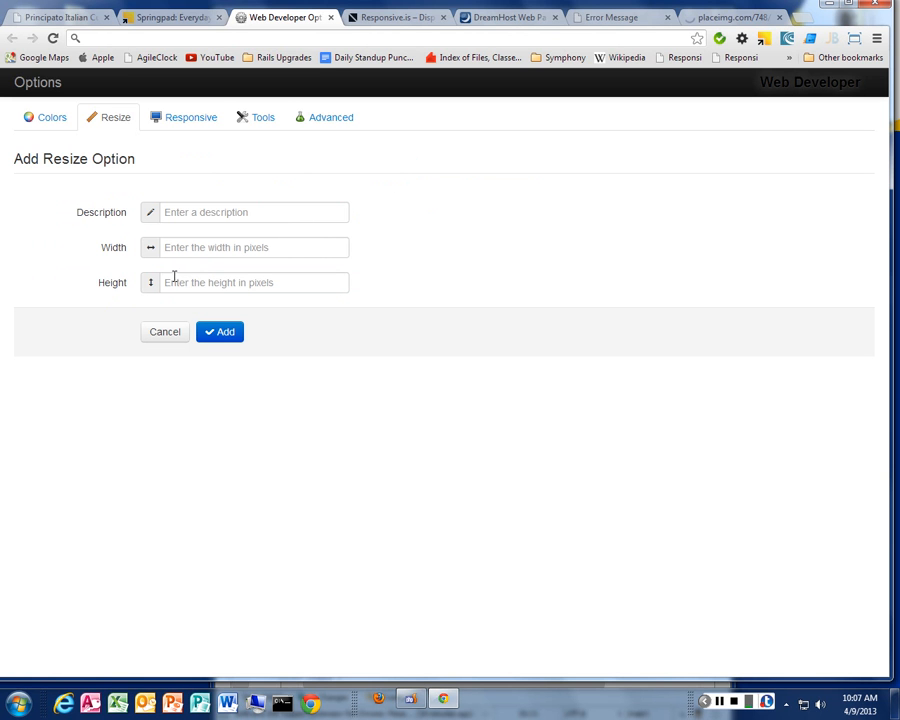
left_click(217, 213)
type("768x")
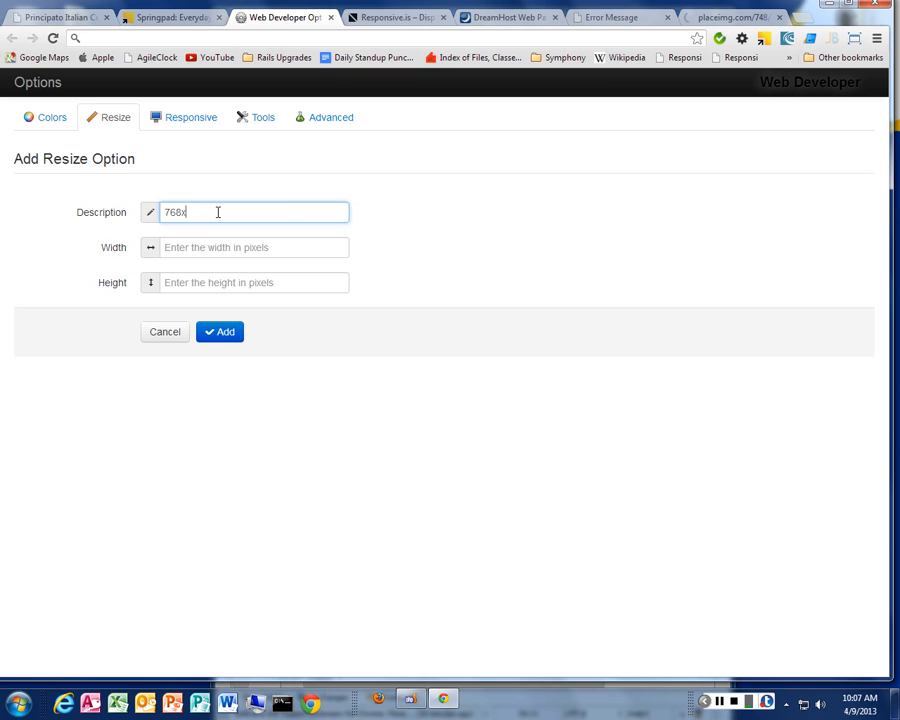
type("1024")
key("Tab")
type("76")
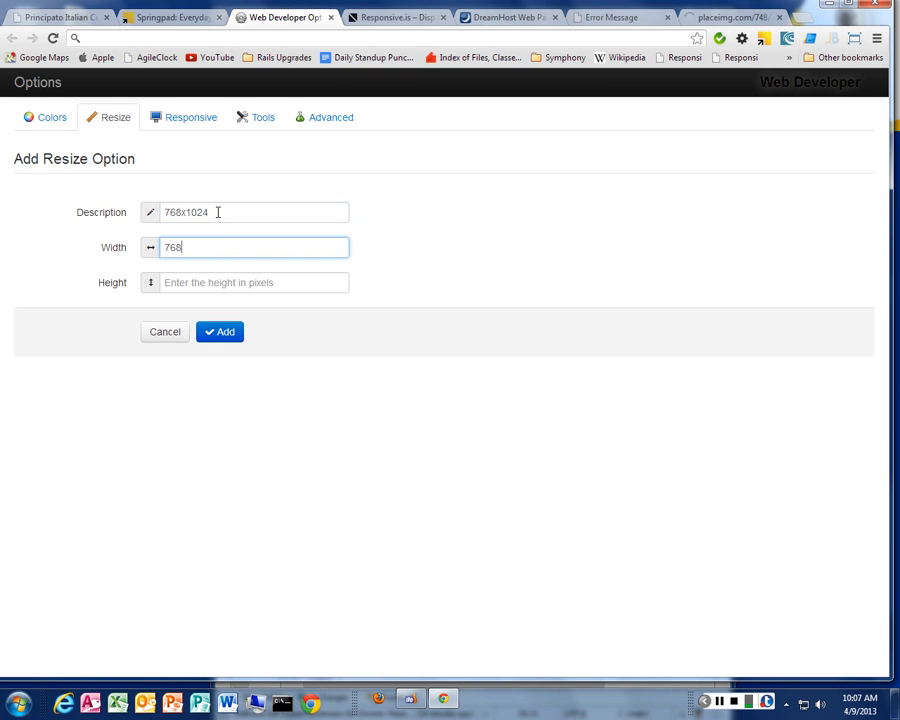
key("Tab")
type("102")
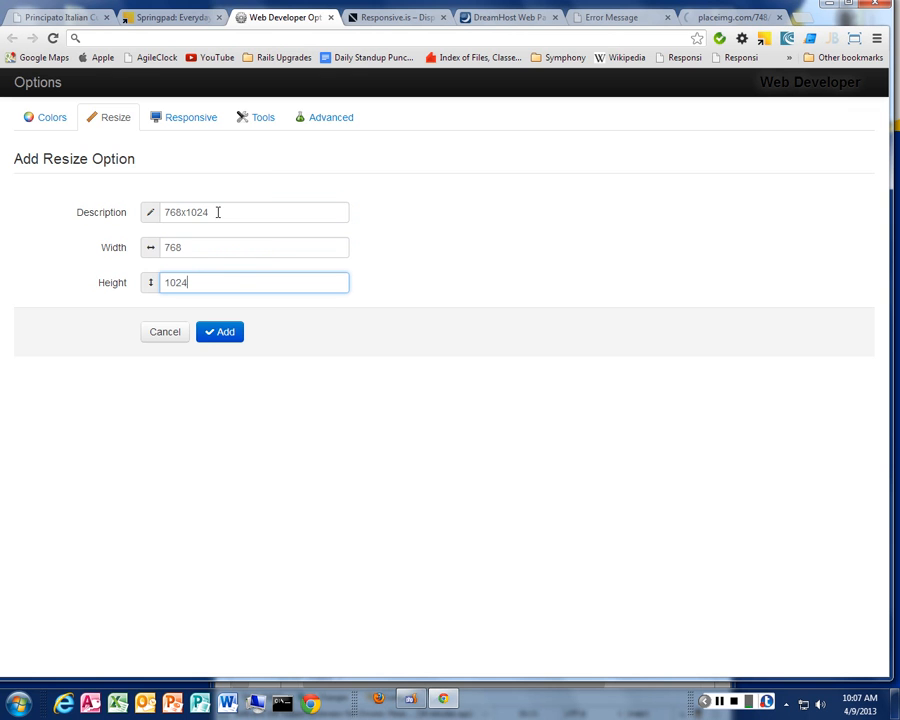
left_click(210, 333)
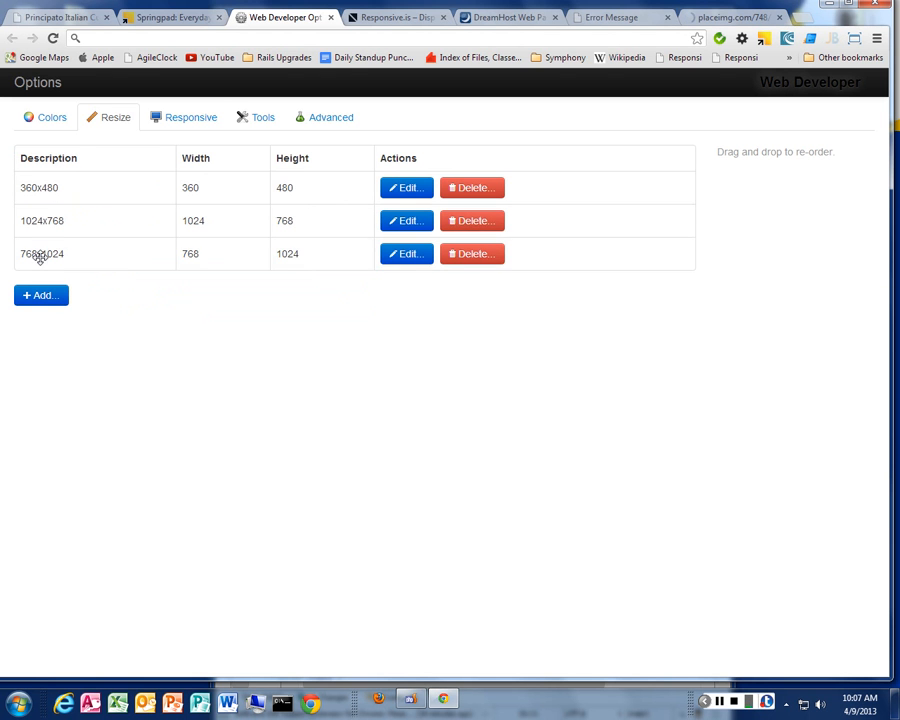
- Try to move the 768x1024 resize option above the 1024x768 entry
left_click_drag(42, 257, 46, 212)
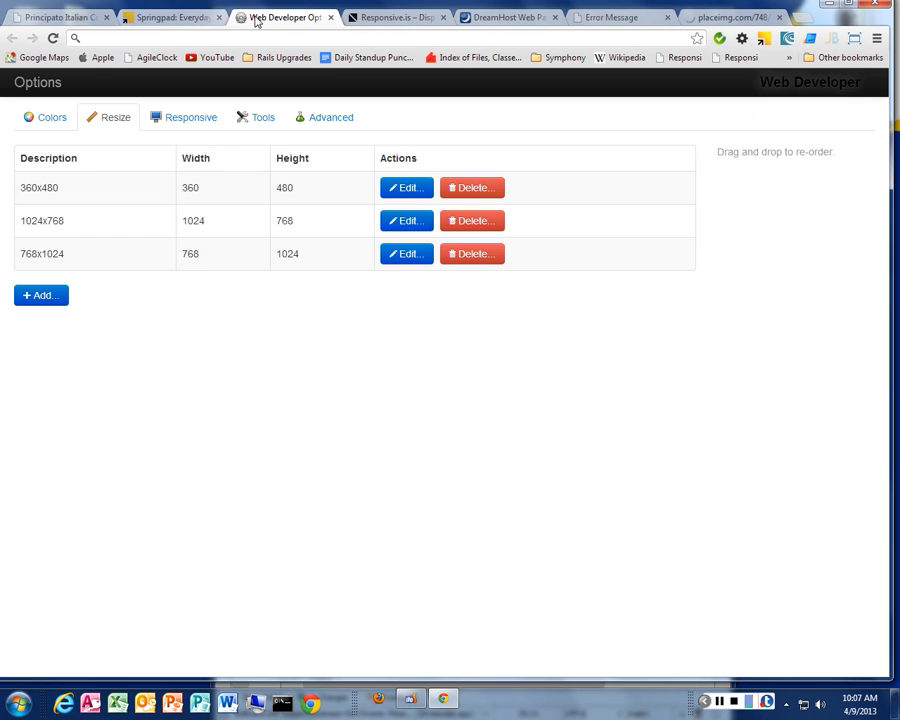
- Resize the Springpad page's window with the 360x480 preset, and enlarge it freehand to about 1234 by 935 px
left_click(178, 18)
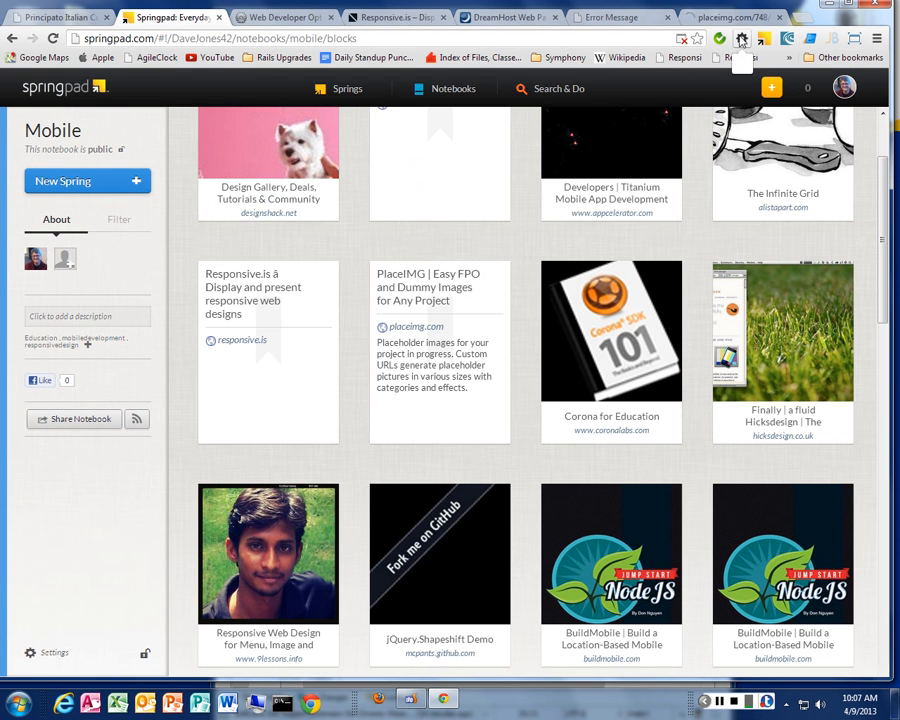
left_click(741, 38)
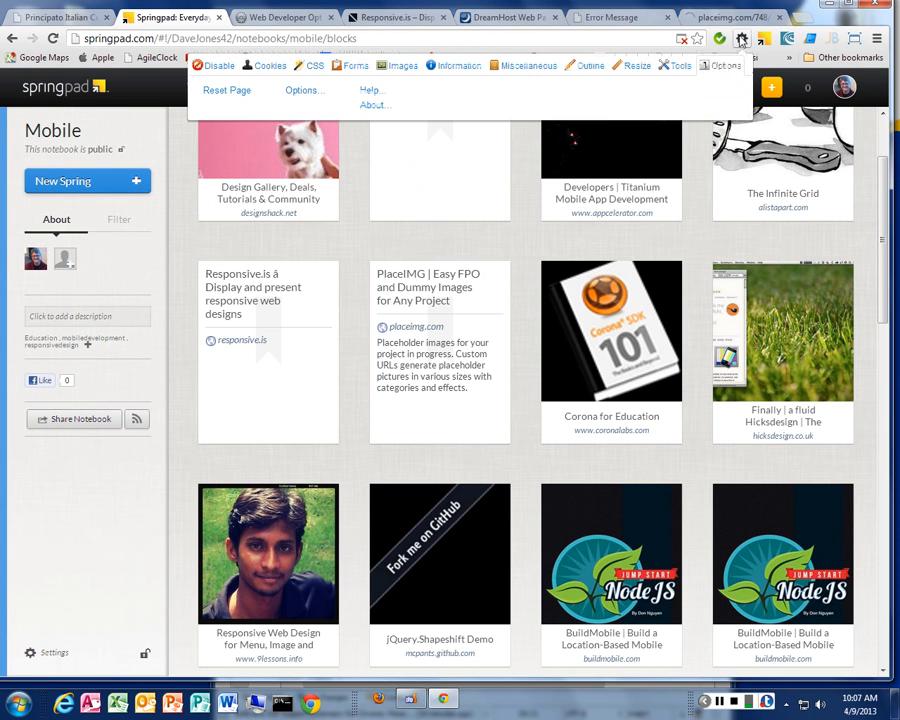
left_click(638, 76)
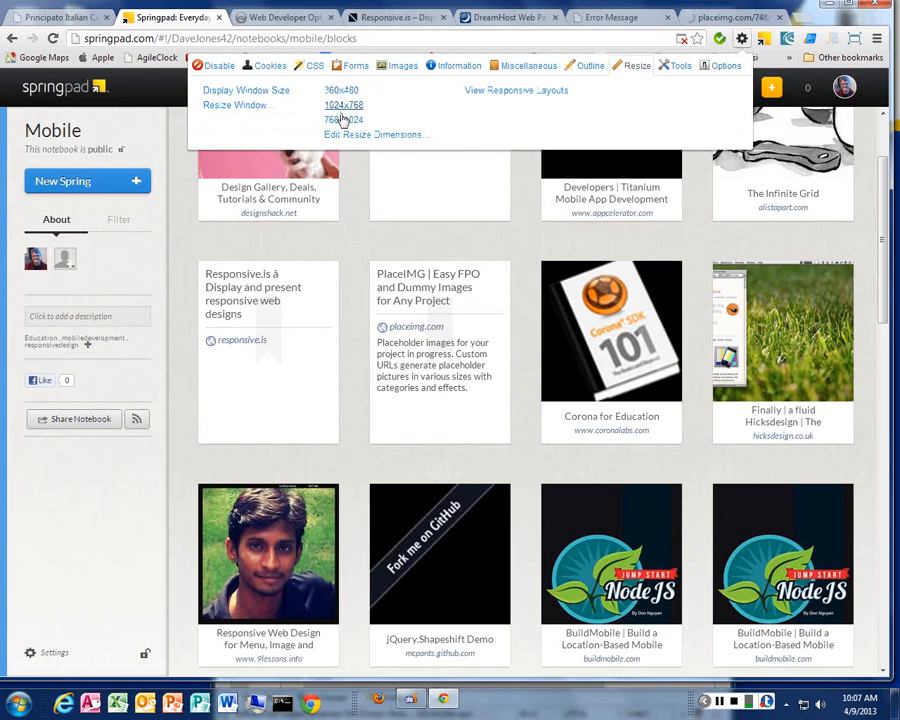
left_click(341, 90)
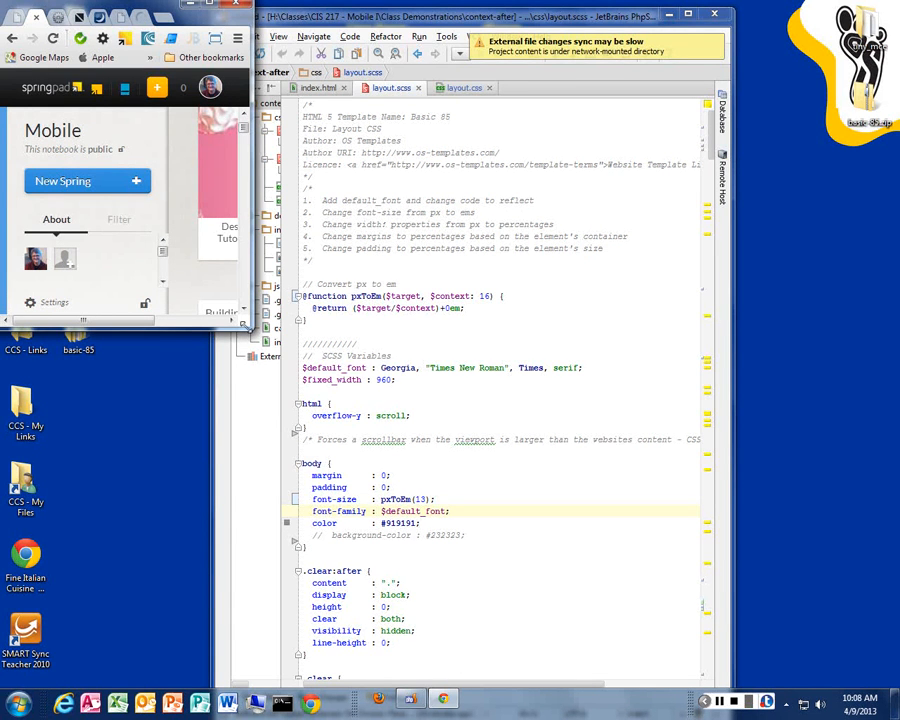
left_click_drag(246, 327, 854, 653)
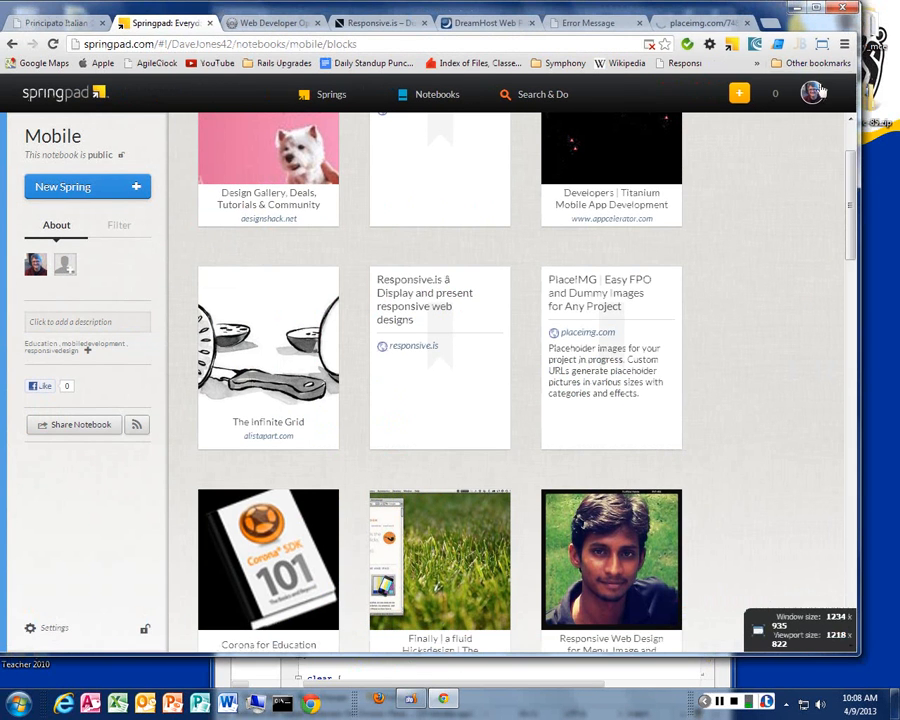
- Open the Web Developer responsive layouts view for the Springpad page and skim its previews down to tablet landscape
left_click(709, 46)
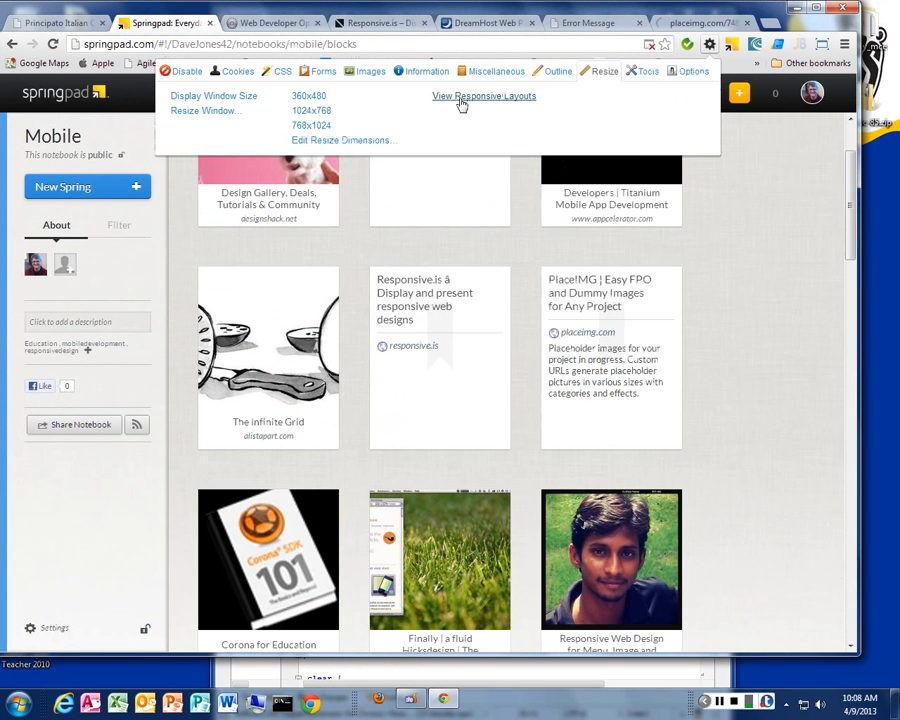
left_click(474, 101)
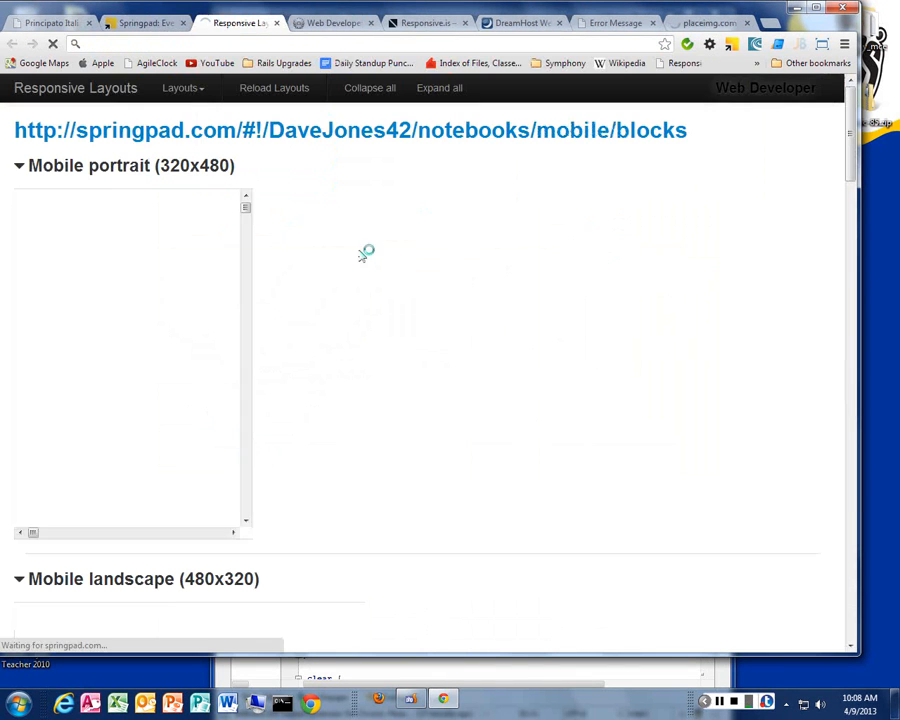
scroll(434, 303, "down", 3)
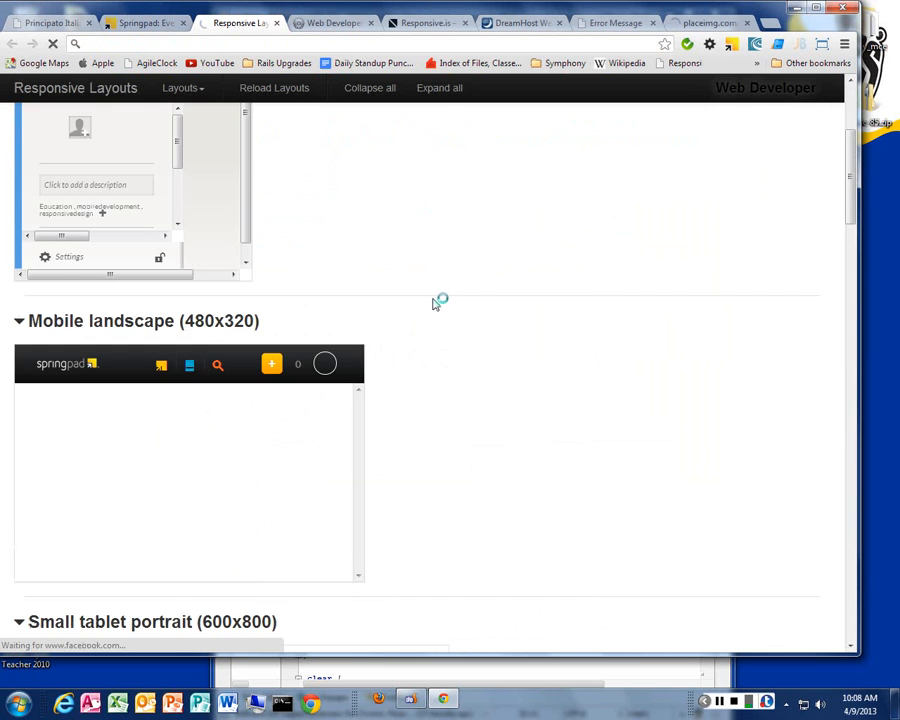
scroll(434, 303, "down", 15)
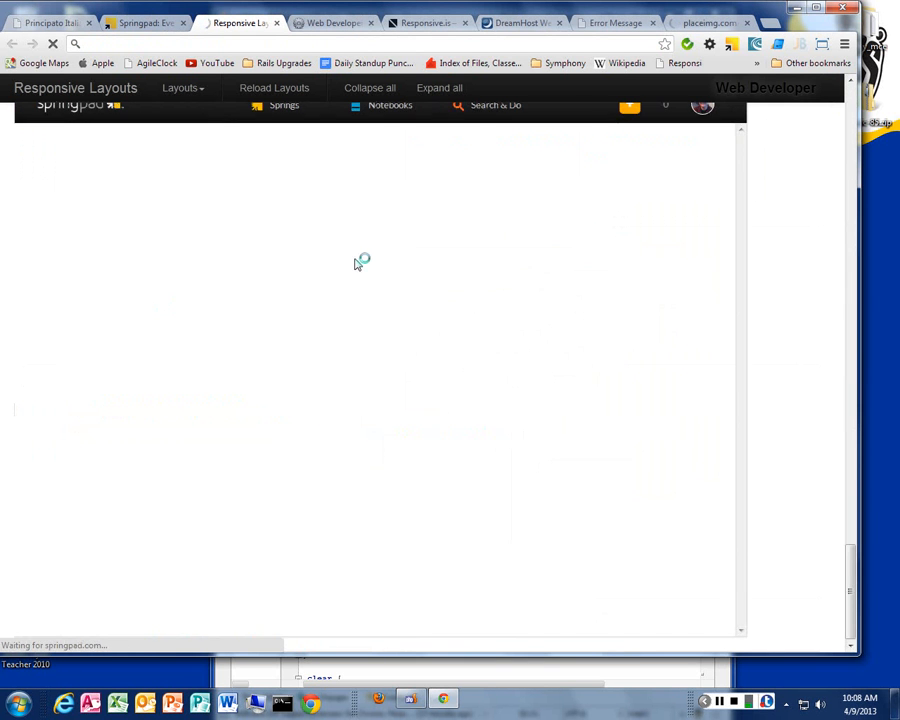
scroll(405, 320, "down", 2)
scroll(405, 320, "down", 2)
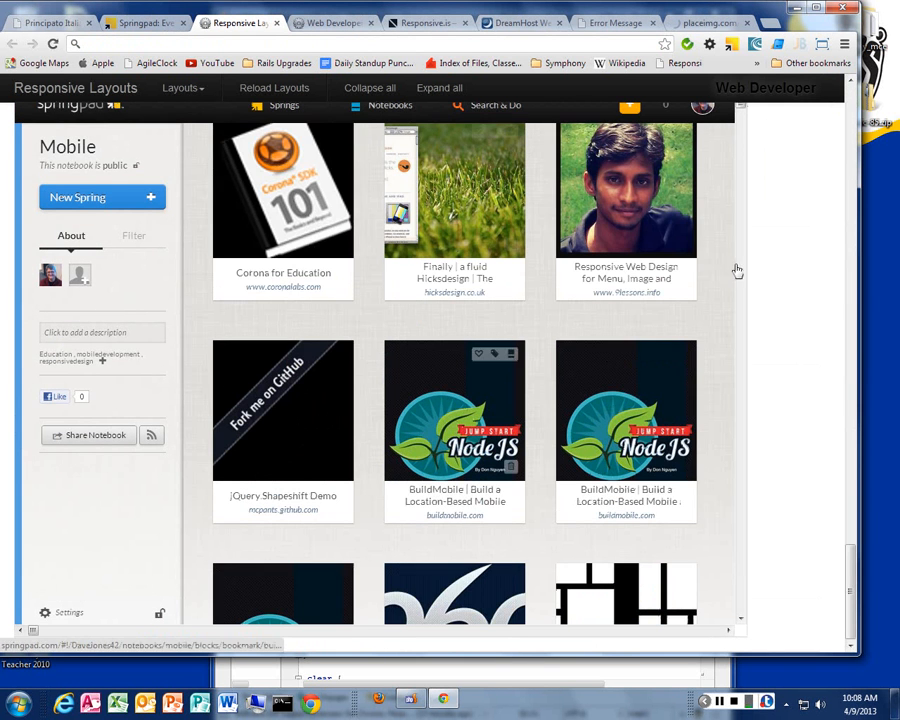
scroll(820, 518, "up", 20)
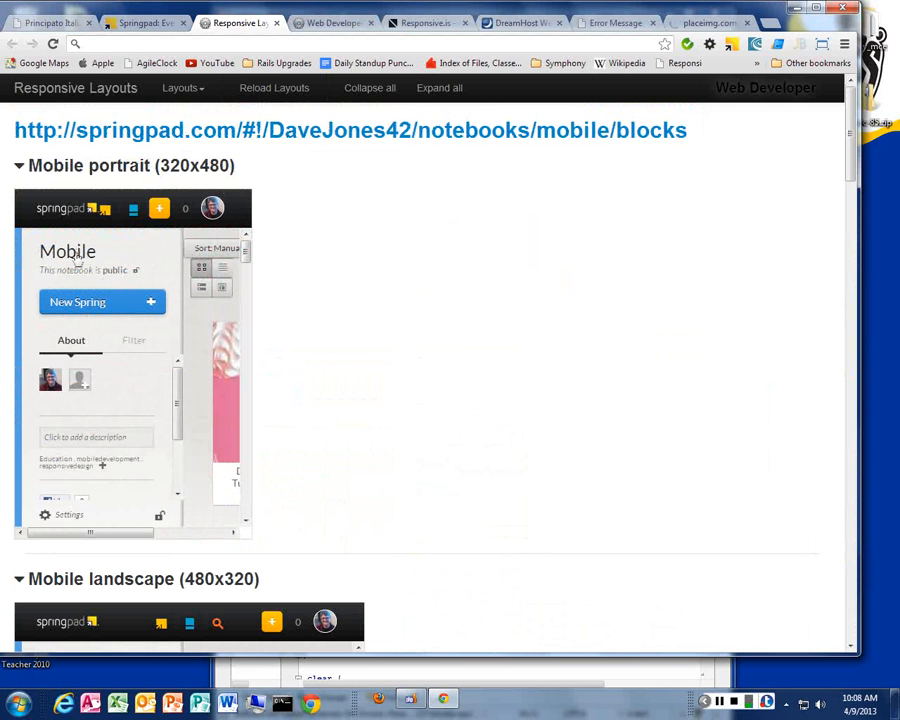
- Examine the Springpad page's content inside the mobile portrait and mobile landscape previews
left_click_drag(68, 519, 97, 517)
mouse_move(177, 395)
left_mouse_down()
mouse_move(179, 326)
mouse_move(176, 502)
mouse_move(178, 417)
left_mouse_up()
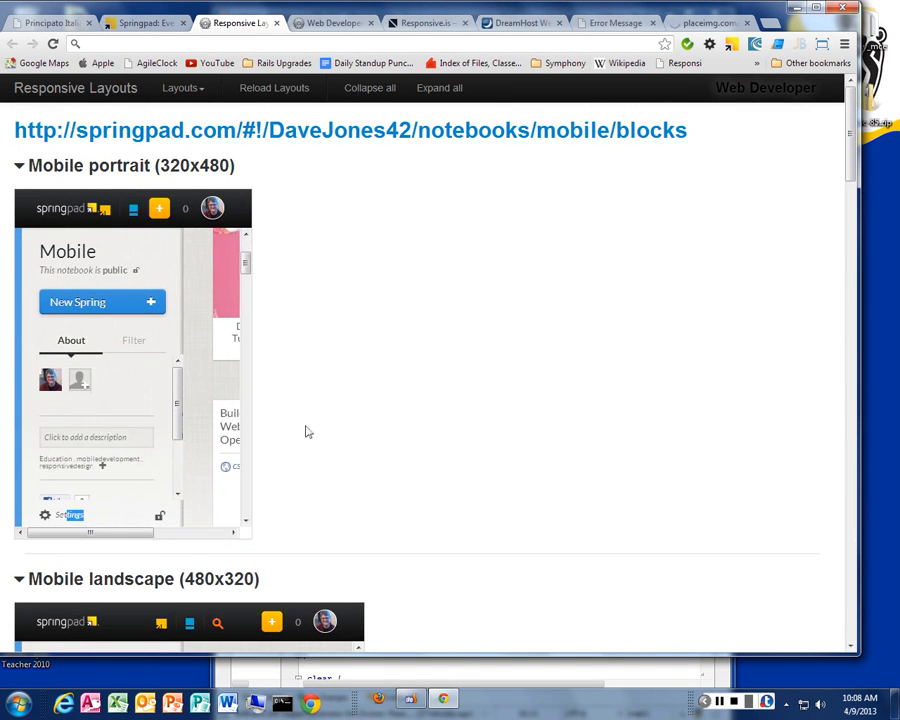
scroll(458, 385, "down", 1)
scroll(461, 381, "down", 1)
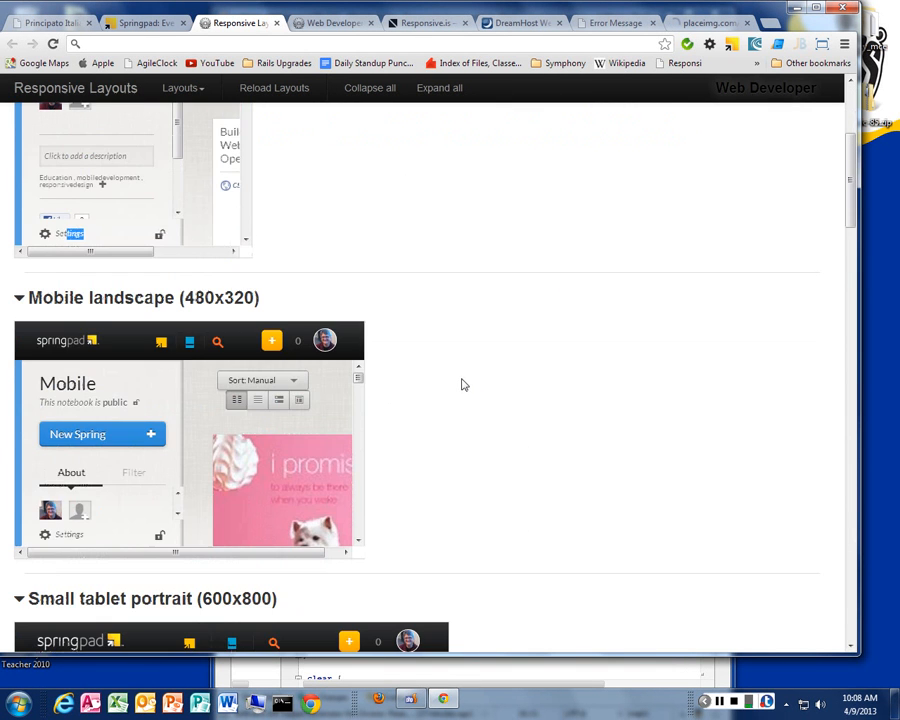
left_click_drag(358, 380, 72, 604)
left_click_drag(184, 547, 442, 428)
- Examine how the Springpad page is laid out in the small tablet and tablet previews, in both portrait and landscape
scroll(442, 428, "down", 3)
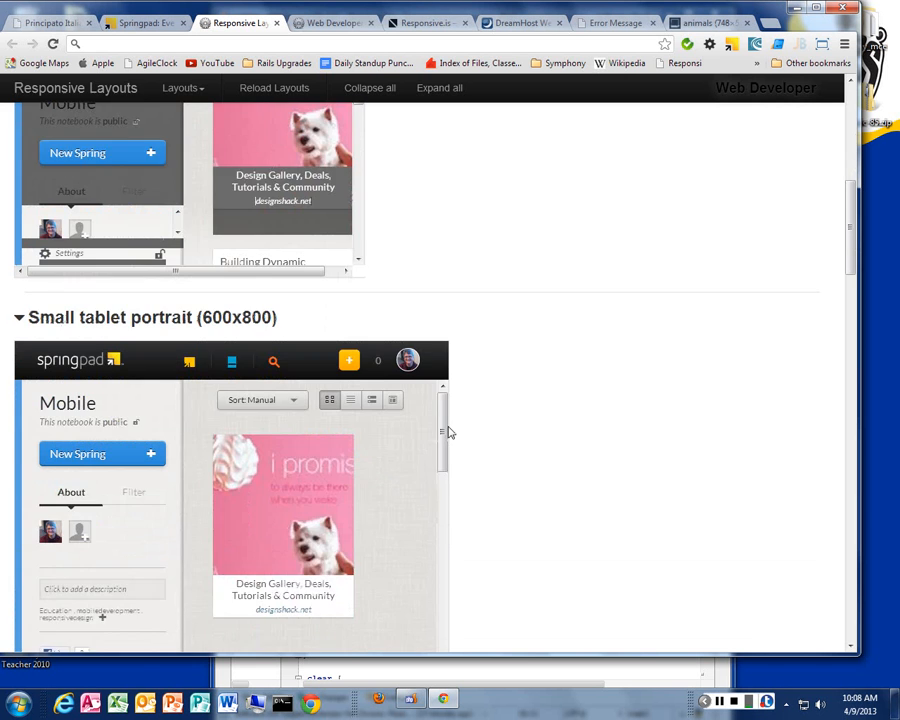
scroll(575, 478, "down", 1)
scroll(575, 478, "down", 3)
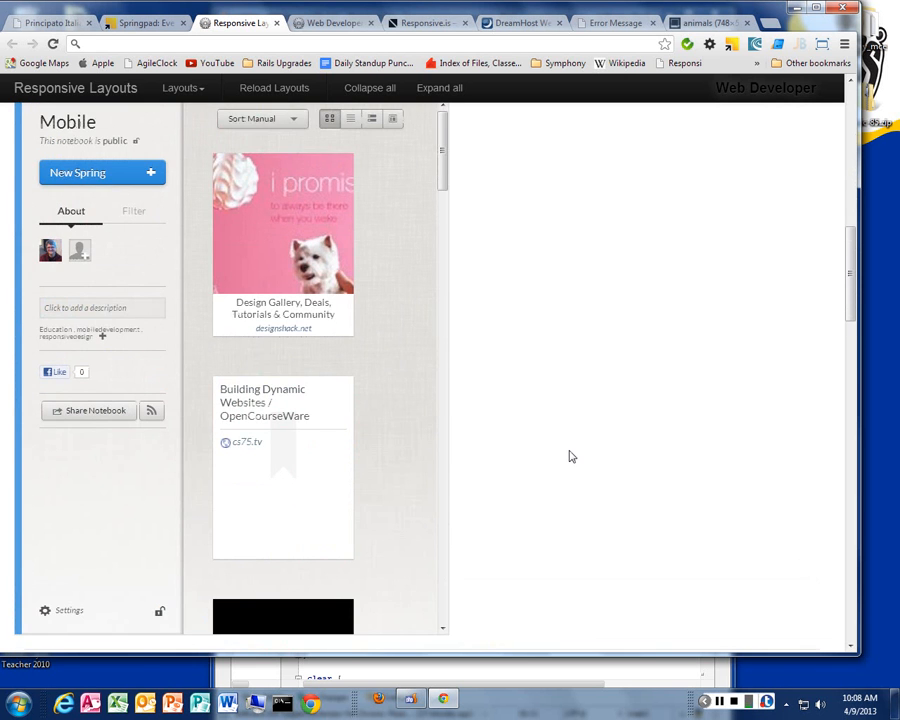
scroll(570, 454, "down", 8)
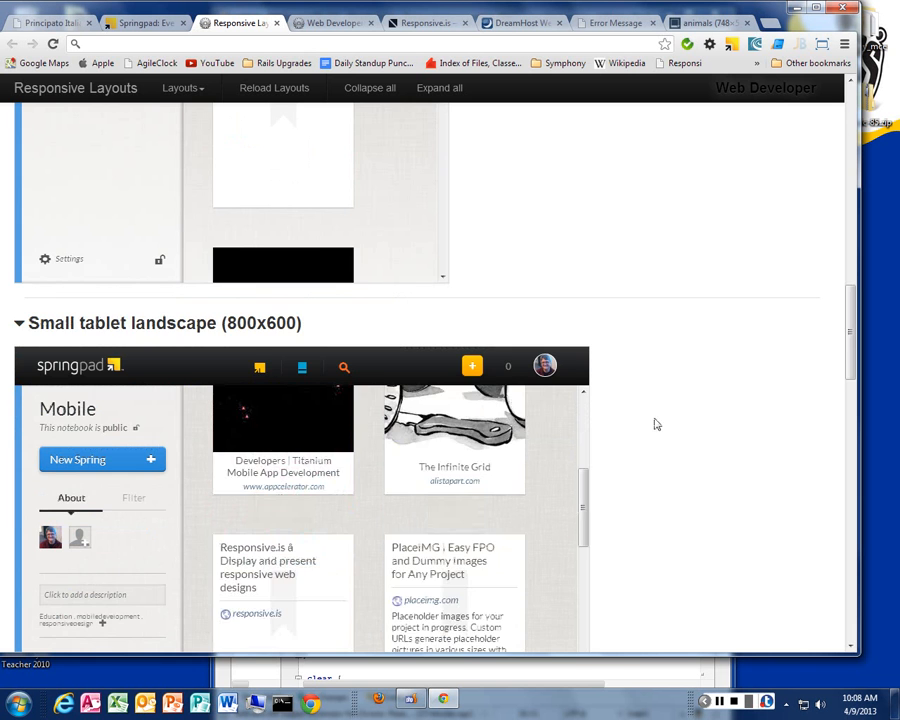
scroll(673, 421, "down", 5)
scroll(675, 421, "down", 6)
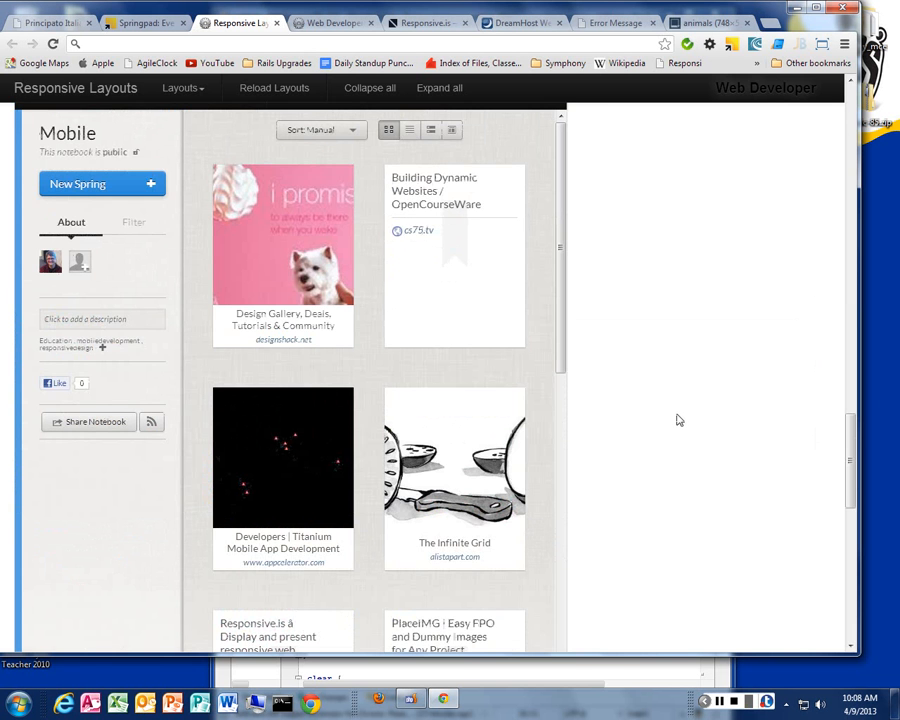
scroll(679, 420, "down", 6)
scroll(679, 420, "down", 4)
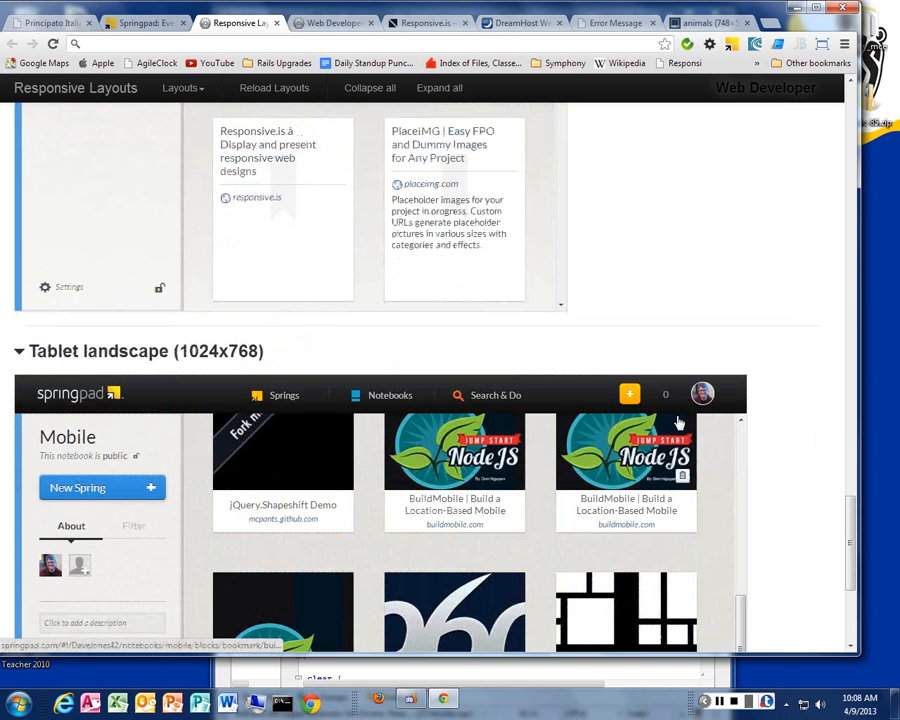
scroll(639, 192, "up", 10)
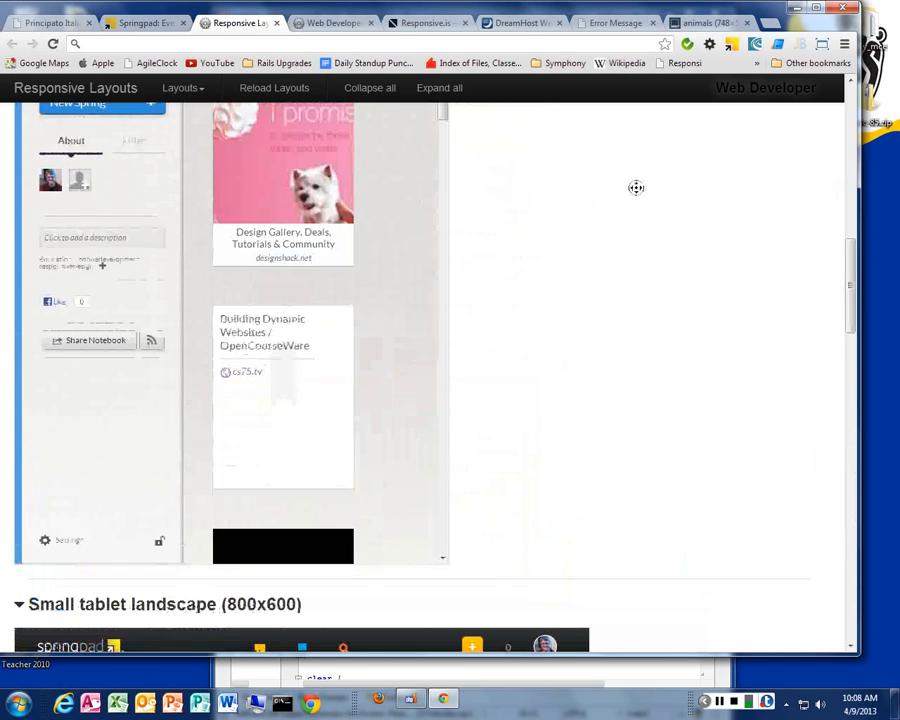
scroll(636, 187, "up", 3)
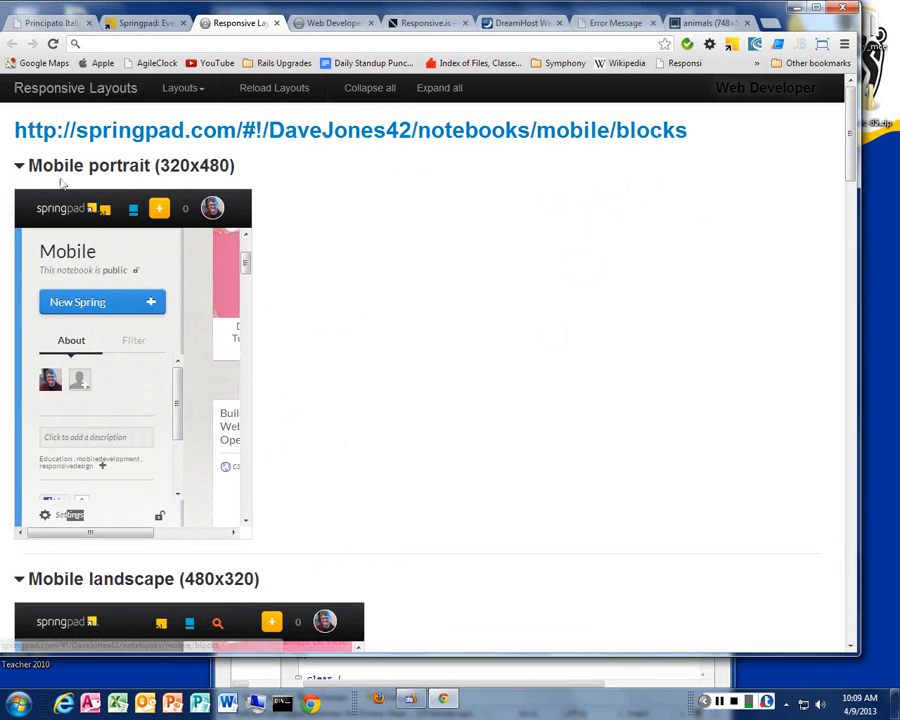
- Collapse the mobile portrait, mobile landscape and small tablet portrait previews of the Springpad page
left_click(18, 166)
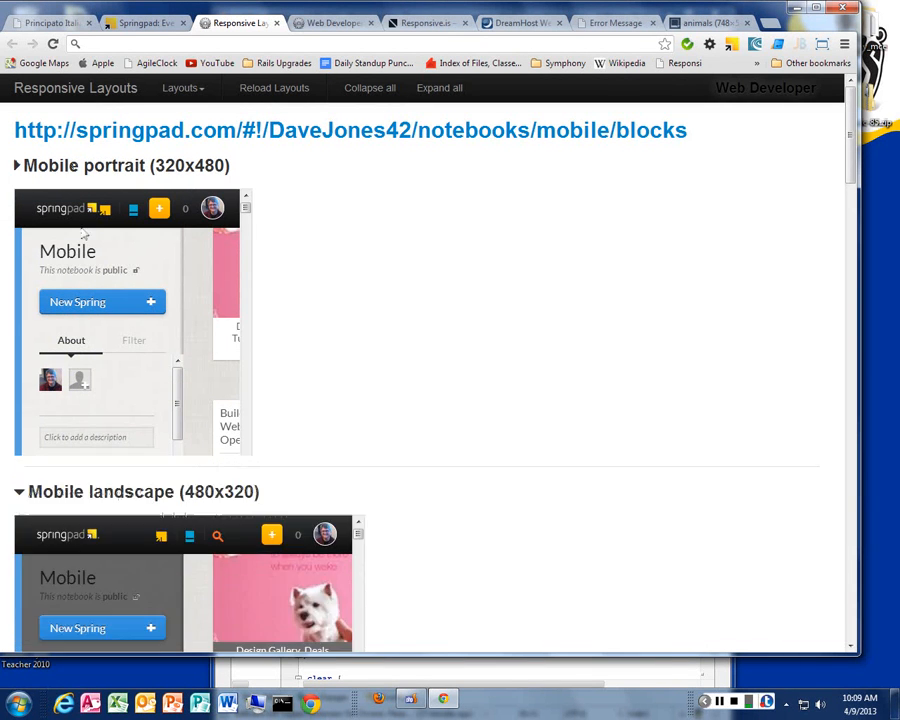
left_click(17, 218)
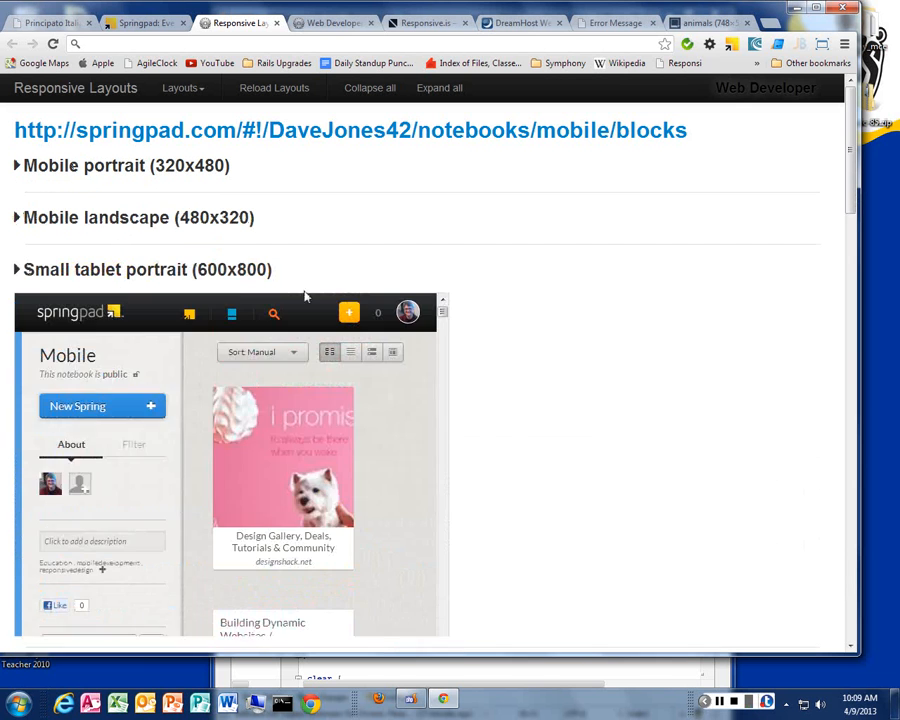
left_click(305, 288)
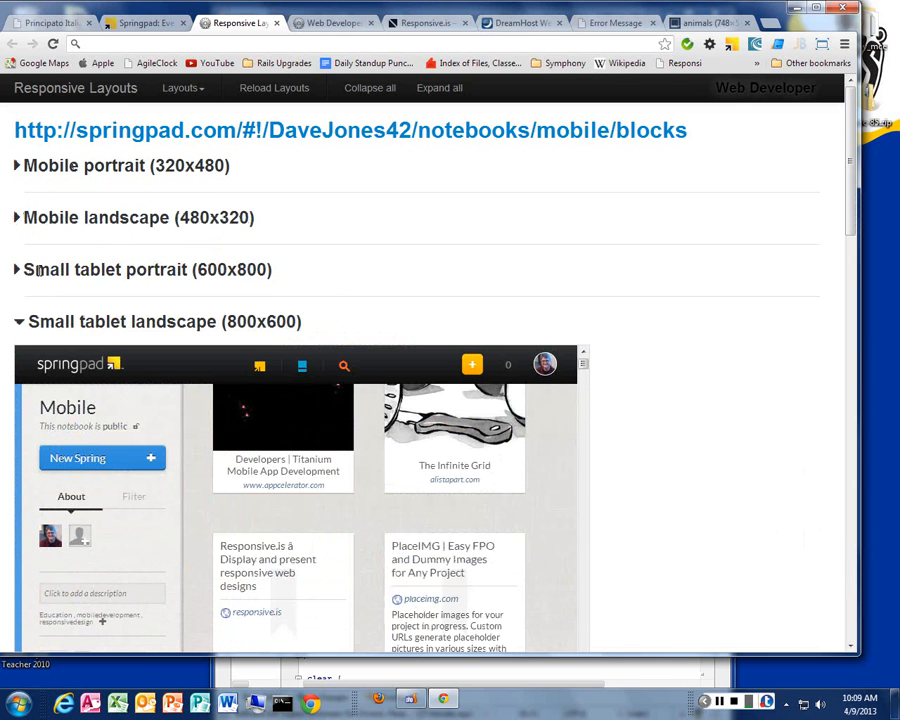
left_click_drag(24, 270, 100, 270)
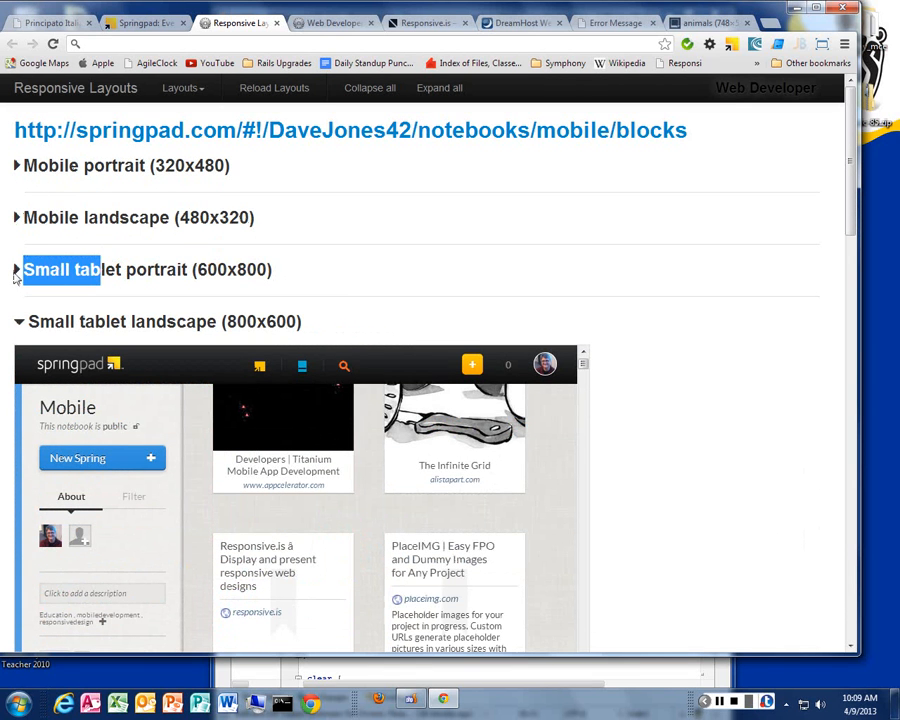
left_click_drag(46, 271, 215, 270)
left_click(396, 233)
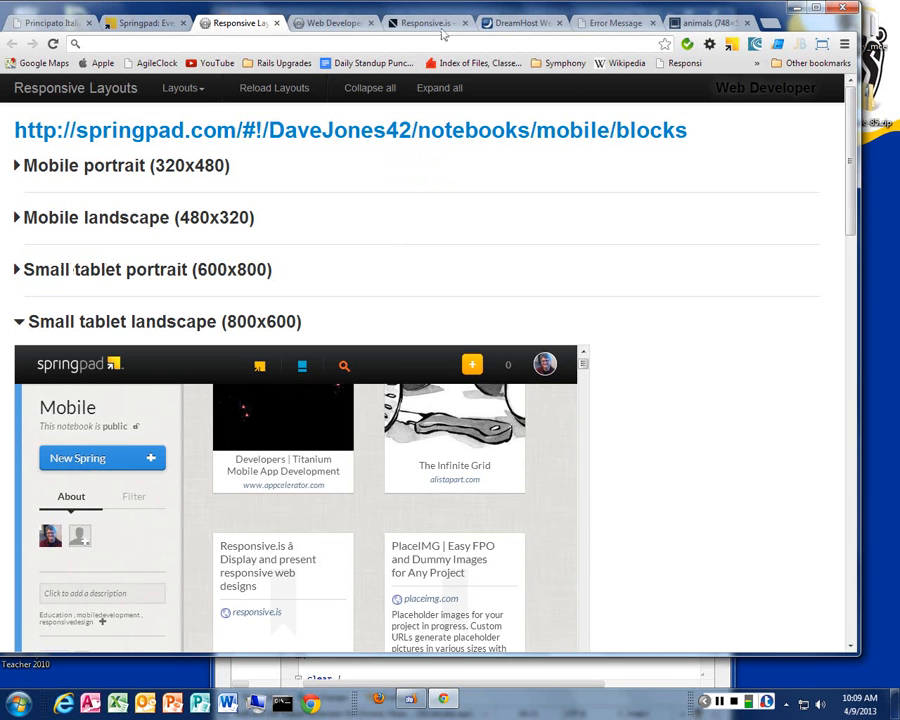
- Open the Web Developer responsive layouts view for the Responsive.is page showing the Italian Cooking site
left_click(418, 27)
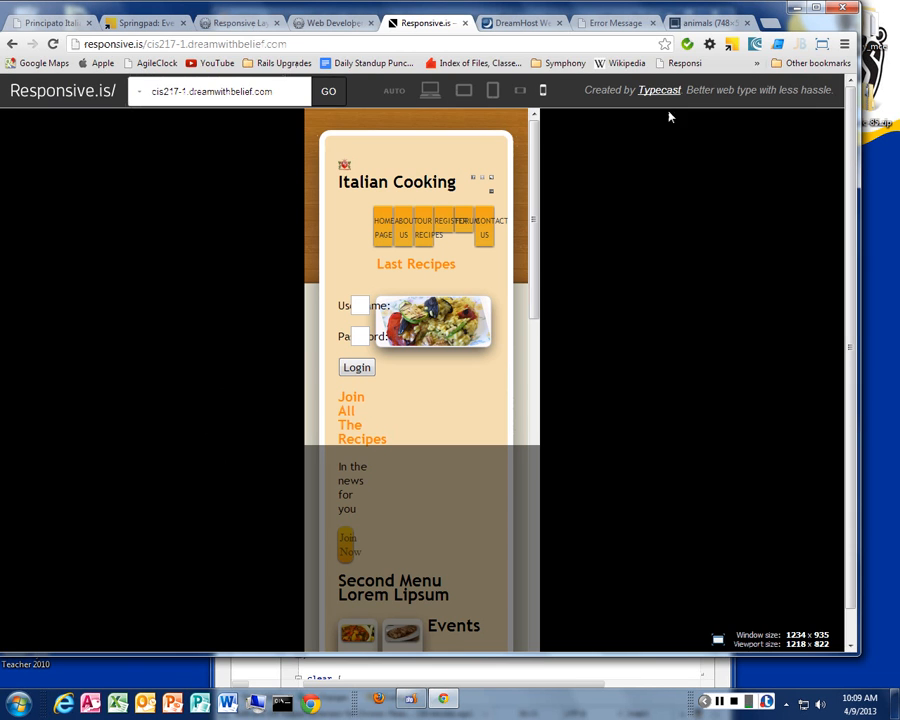
left_click(709, 45)
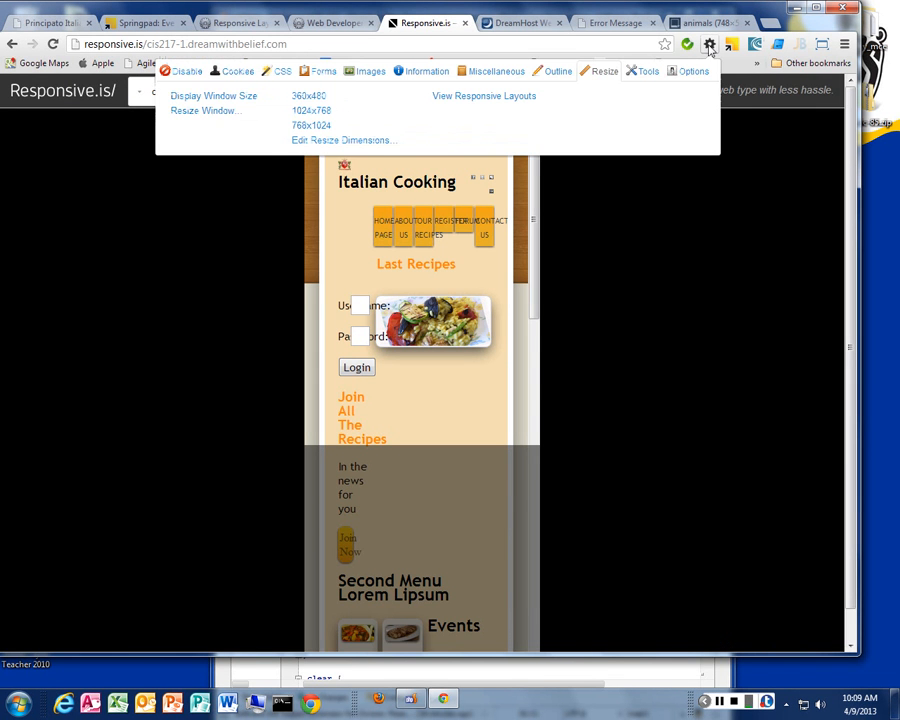
left_click(510, 97)
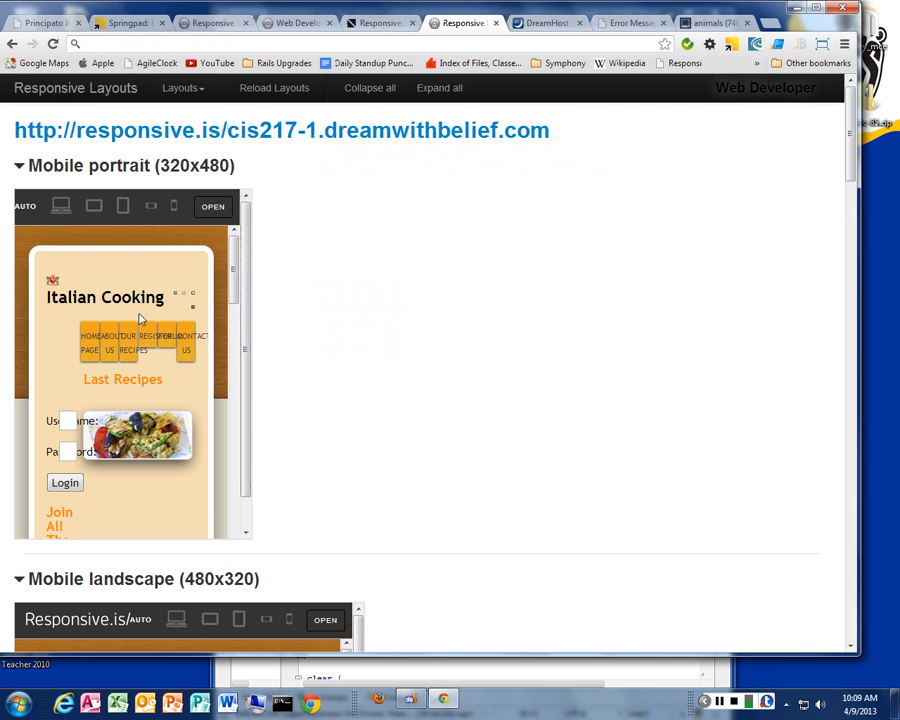
- Examine how the Italian Cooking site adapts across the mobile, small tablet and tablet layout previews
scroll(385, 273, "down", 3)
scroll(385, 273, "down", 5)
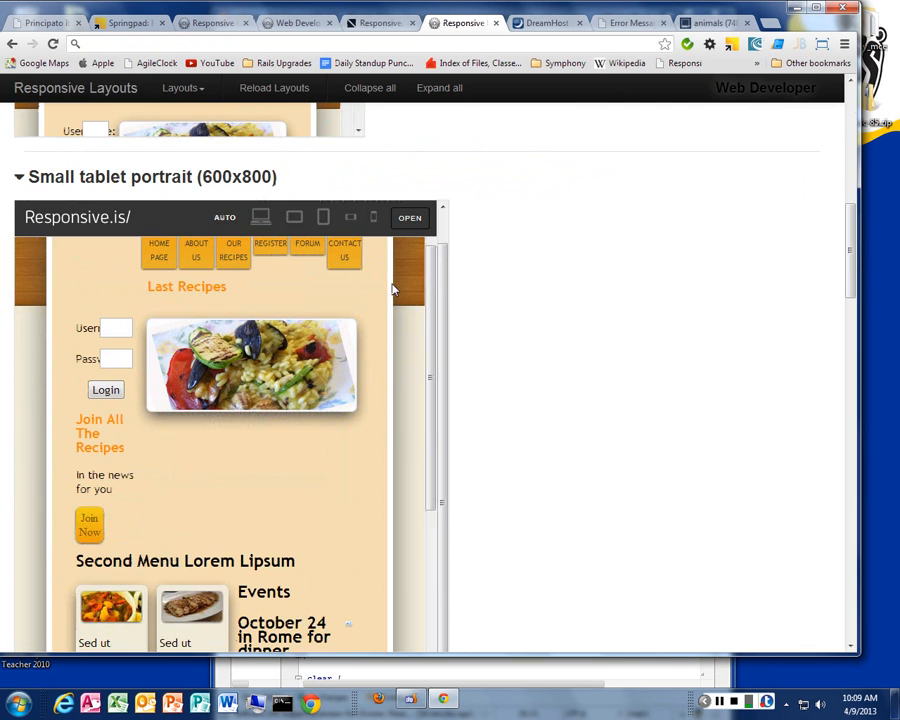
scroll(518, 306, "down", 7)
scroll(560, 312, "down", 7)
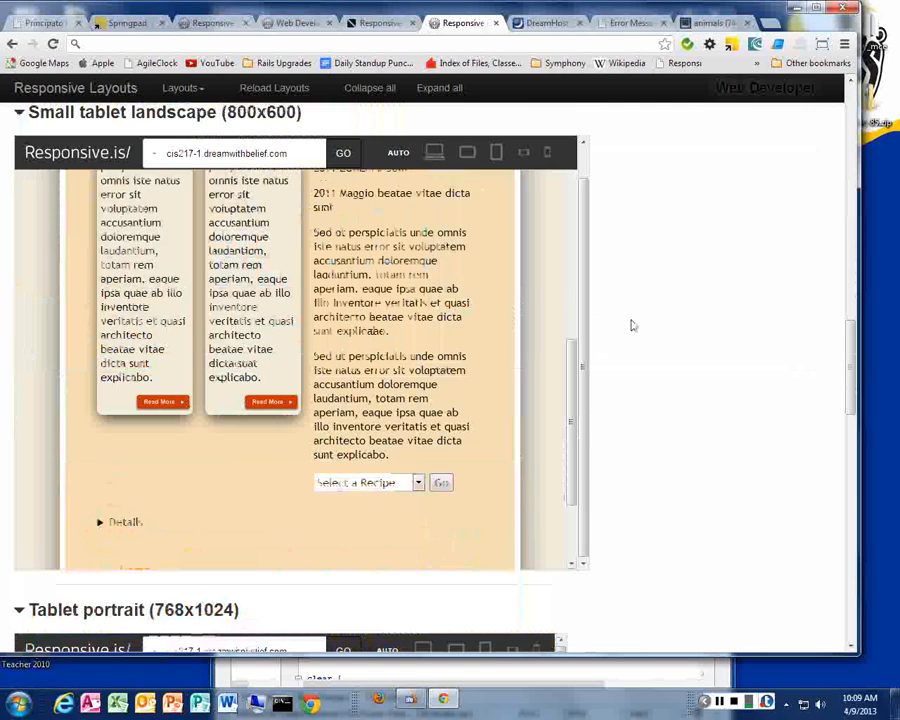
scroll(658, 322, "down", 10)
scroll(659, 315, "down", 10)
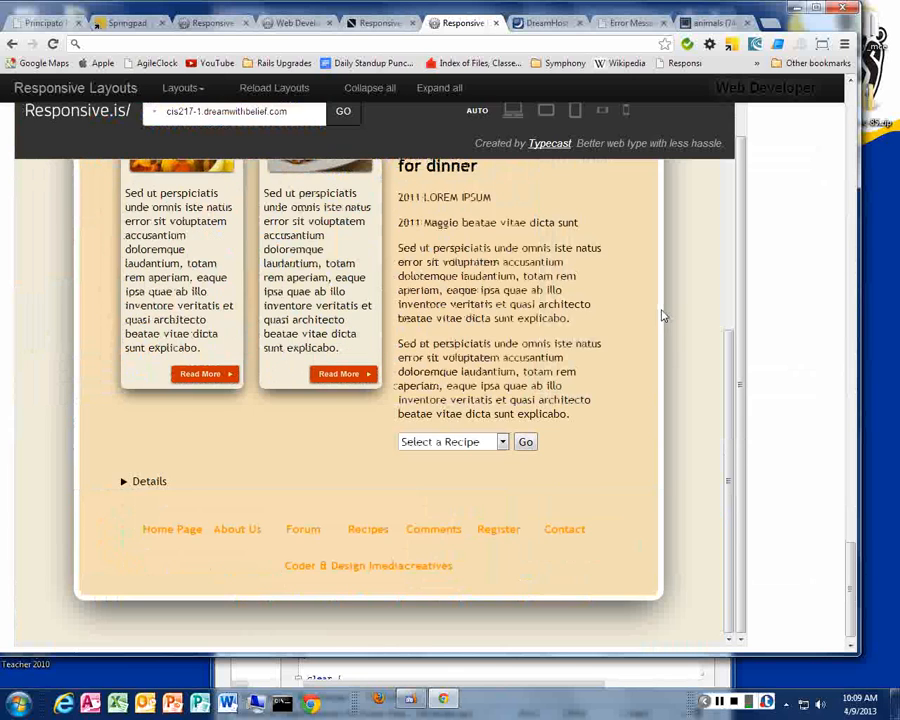
scroll(660, 308, "up", 12)
scroll(638, 217, "up", 5)
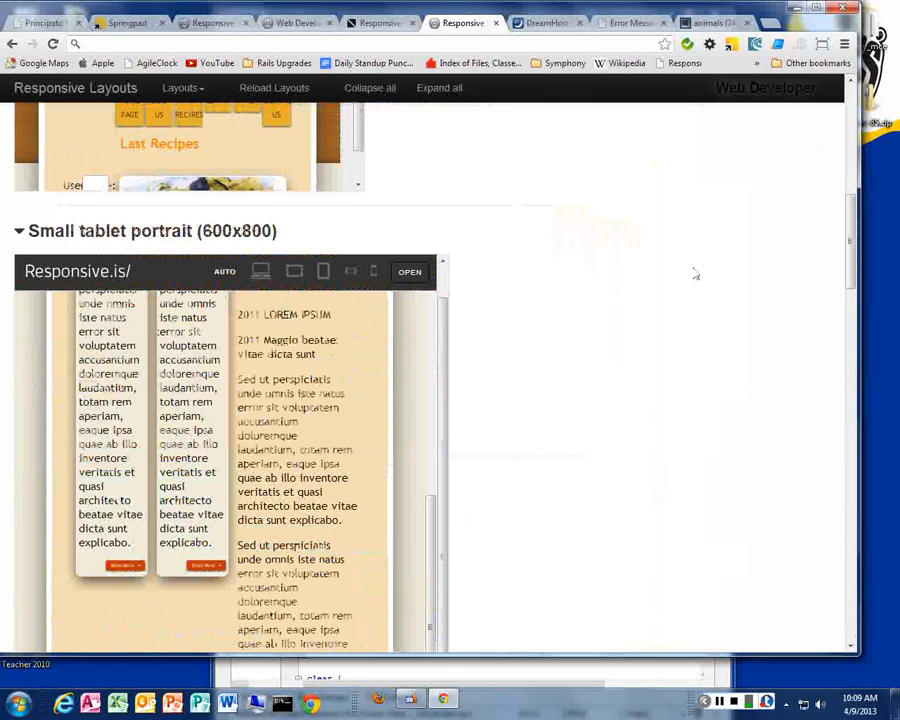
- Open the Web Developer extension's options and display its list of validation tools
left_click(709, 44)
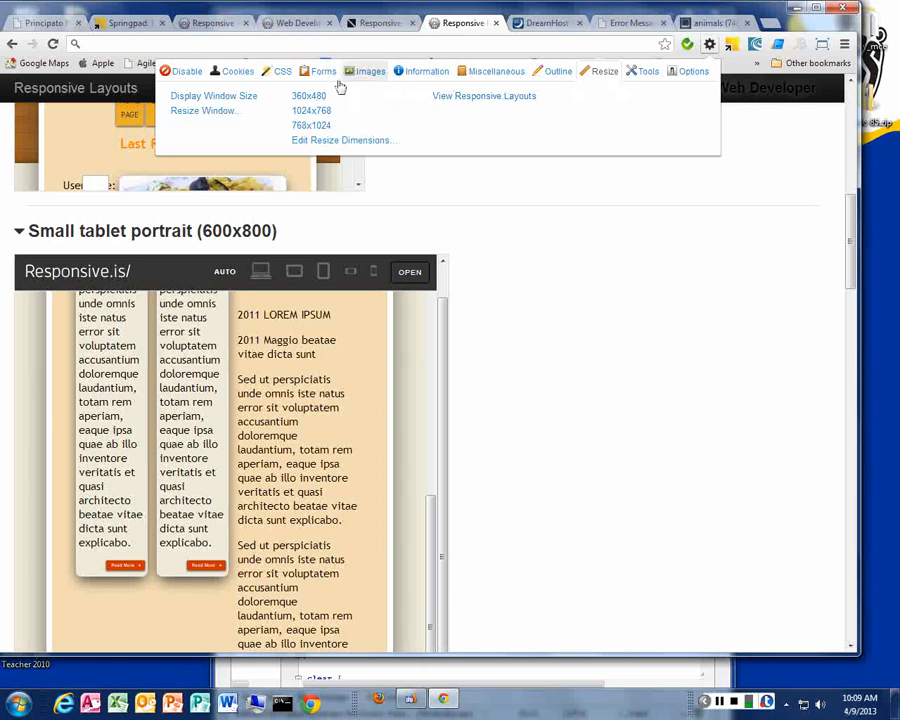
left_click(700, 75)
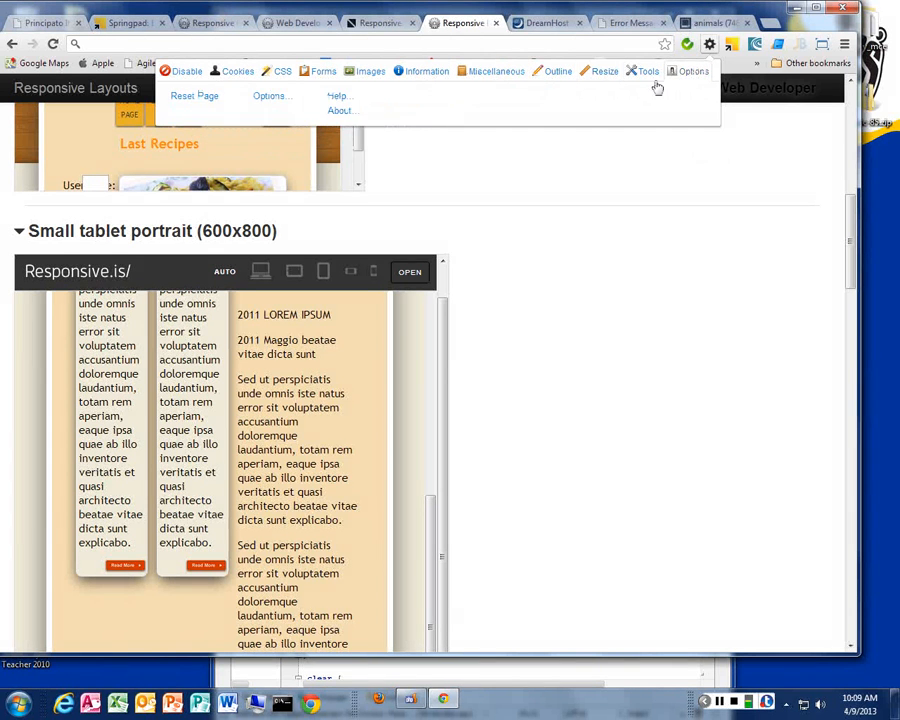
left_click(272, 97)
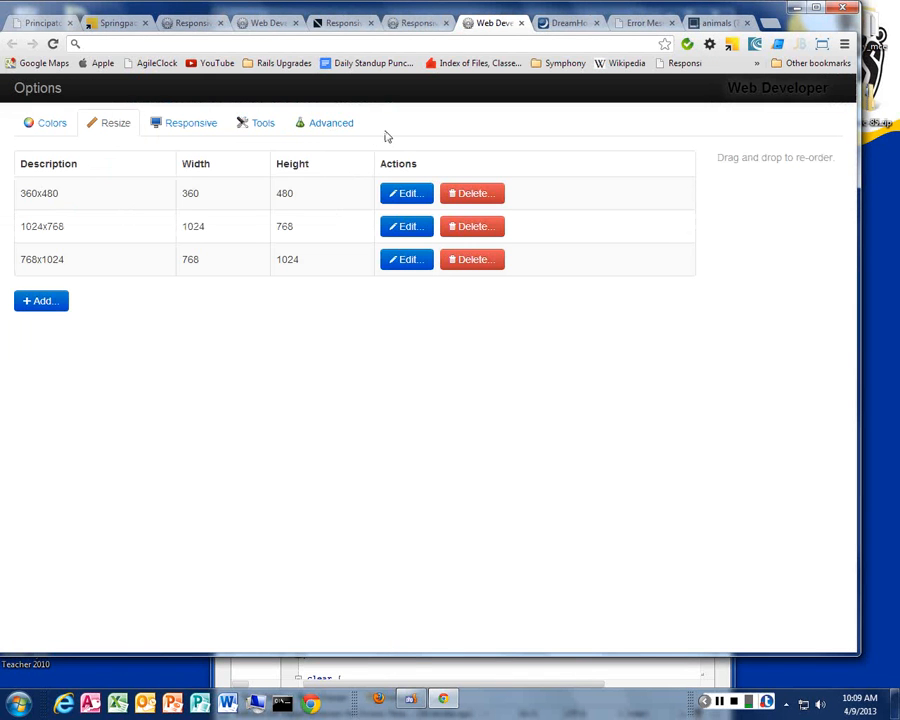
left_click(259, 123)
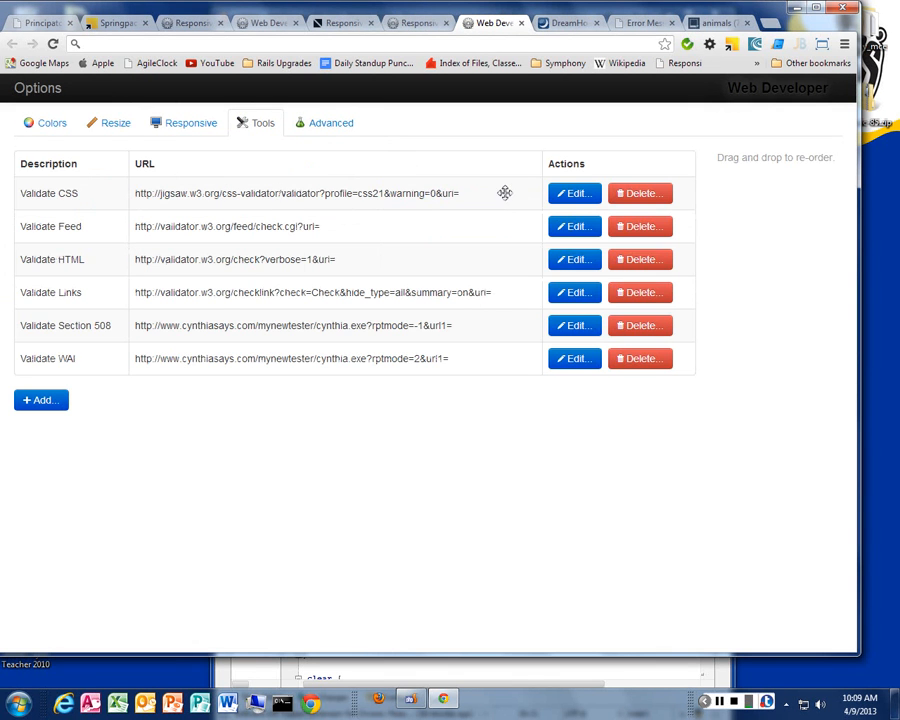
- Change the profile in the Validate CSS tool's URL to css3 and save the tool
left_click(565, 193)
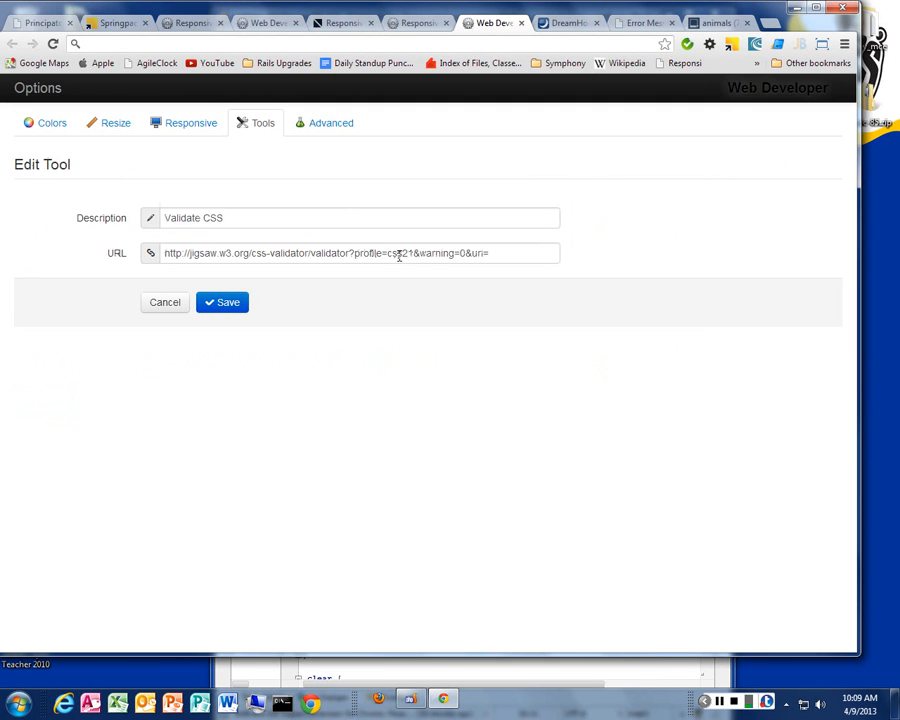
left_click_drag(413, 253, 403, 254)
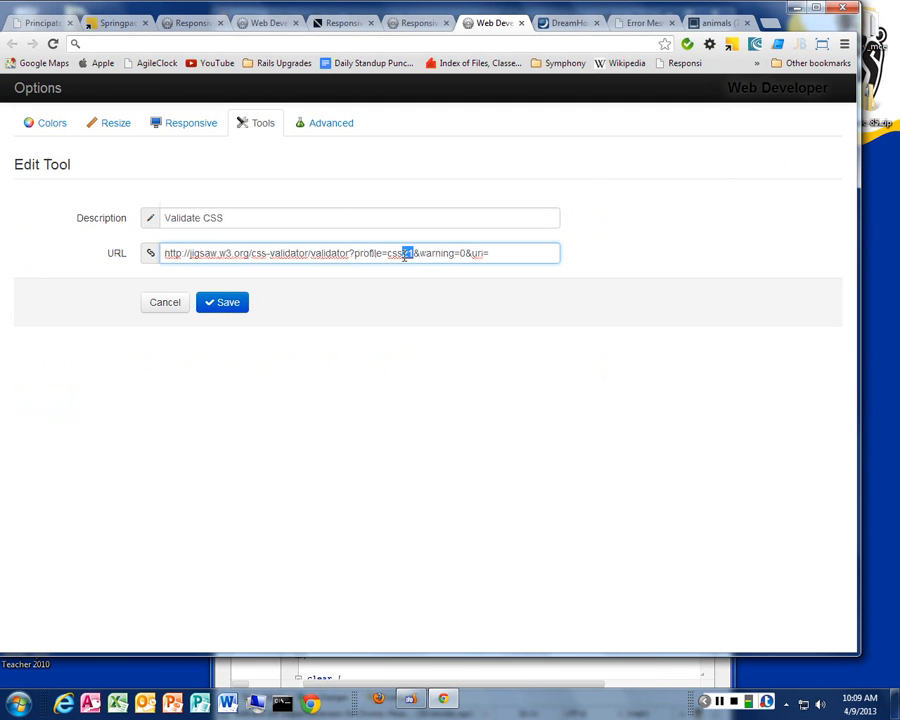
type("3")
left_click_drag(232, 253, 549, 249)
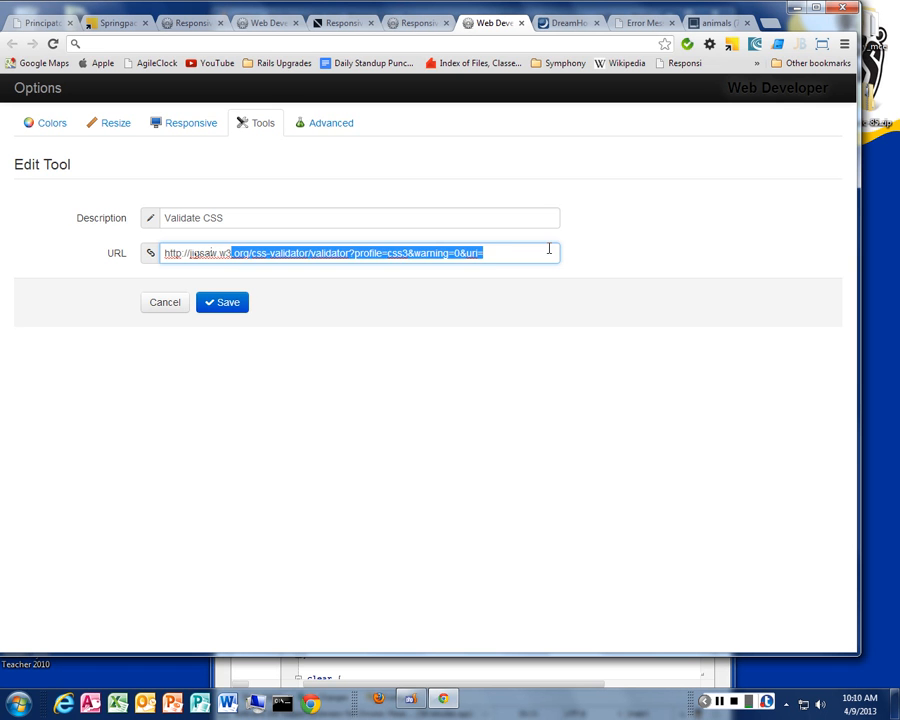
left_click(375, 391)
left_click(222, 302)
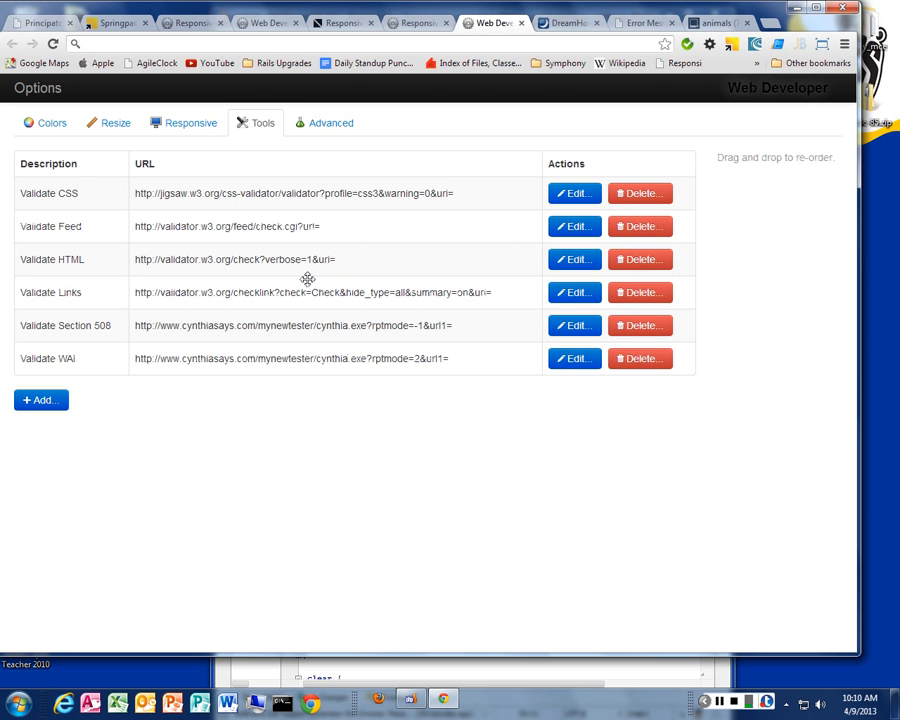
- Load dreamwithbelief.com in the other open Web Developer options page
left_click(255, 26)
type("dre")
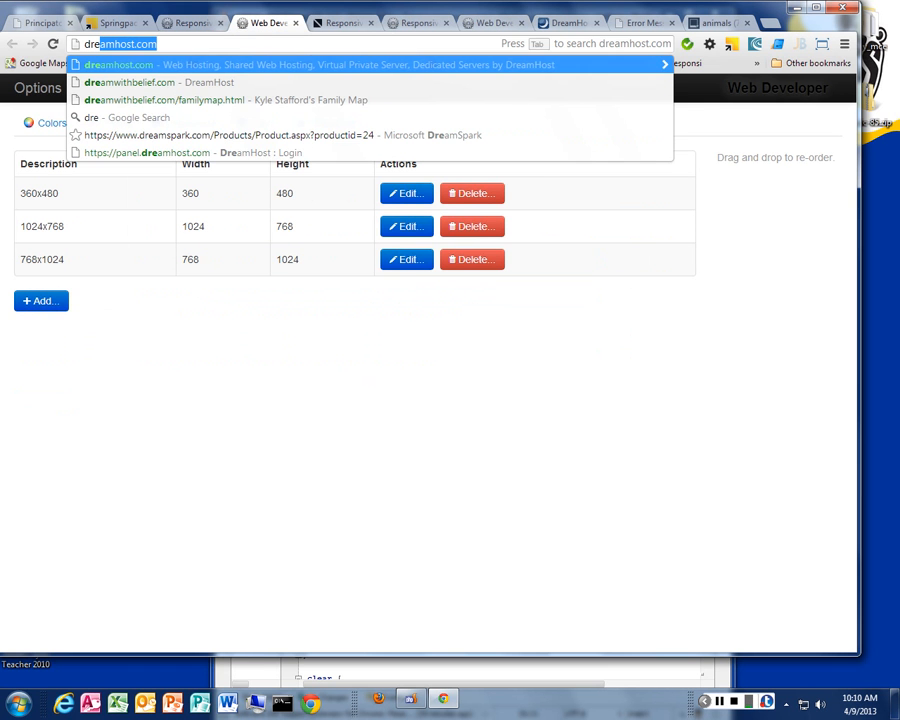
type("amwithbelief")
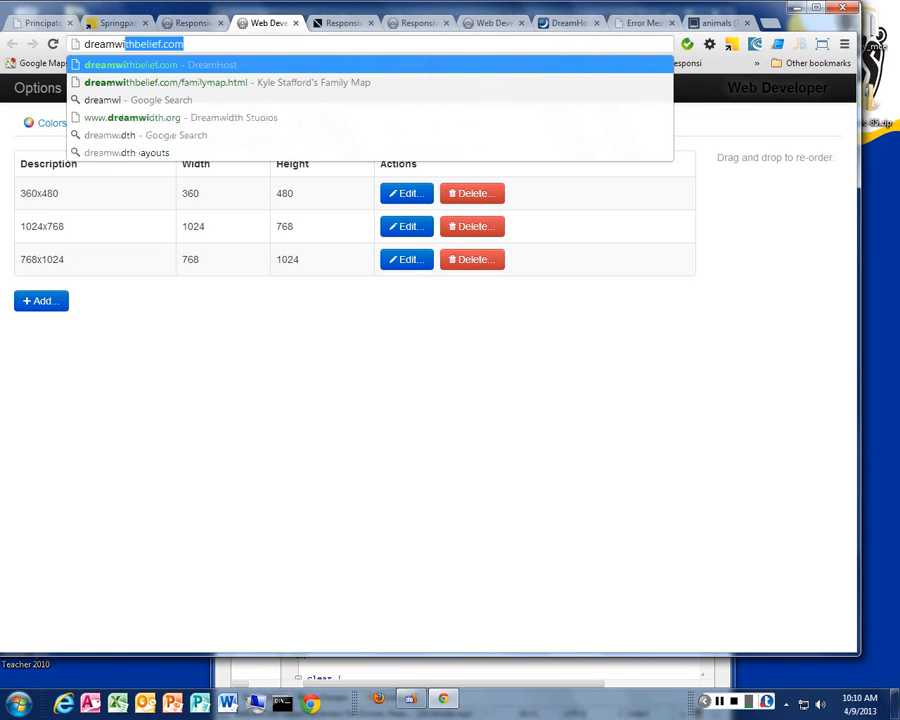
key("Return")
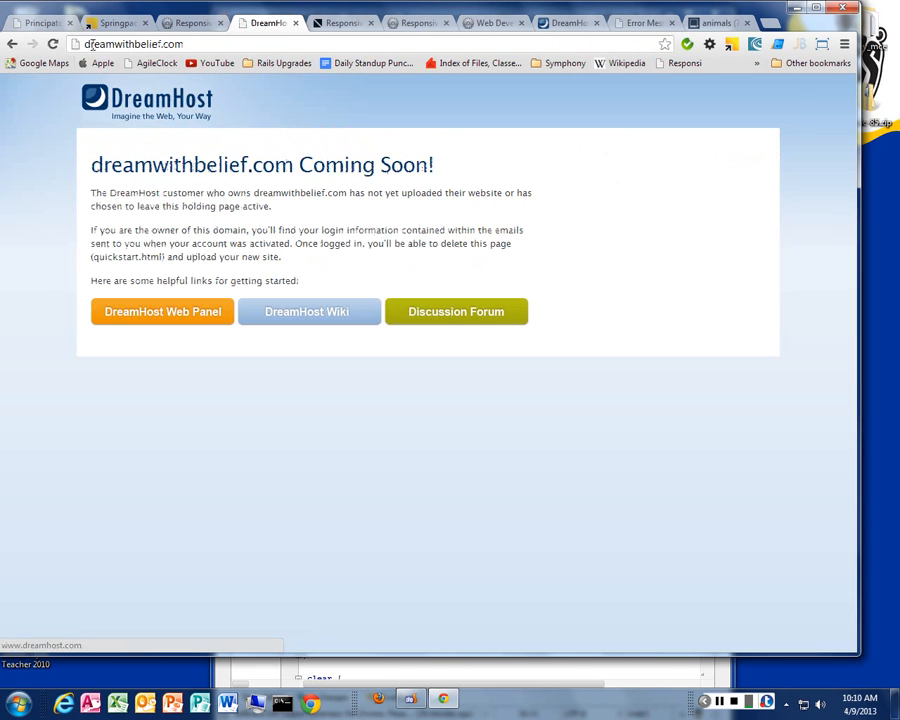
- Try to load cis217-dreamwithbelief.com by adding the prefix "cis217-" to the current address
left_click(90, 45)
left_click(89, 46)
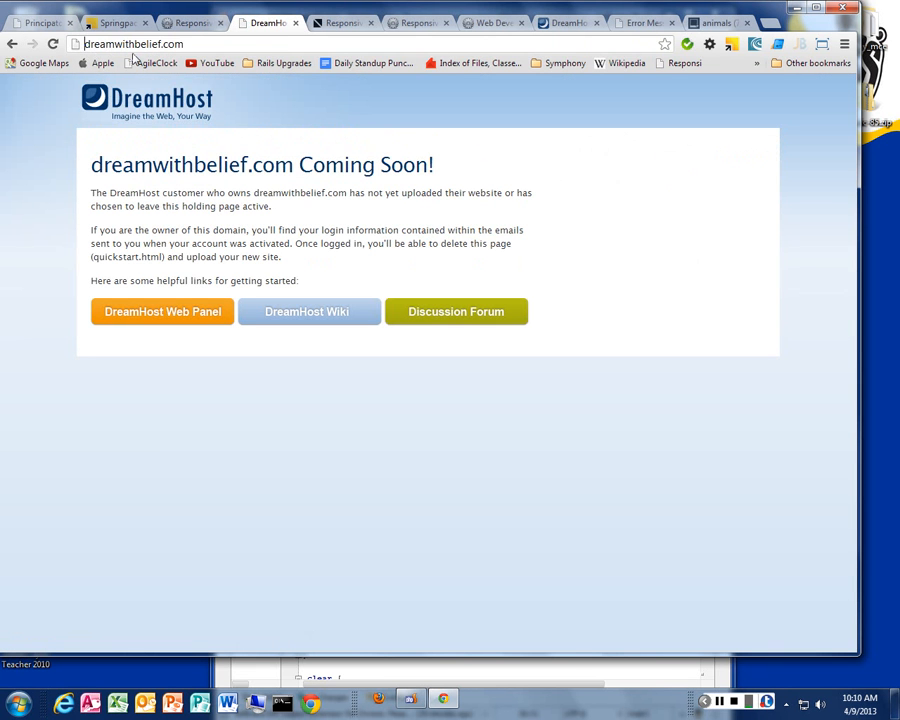
type("cis2")
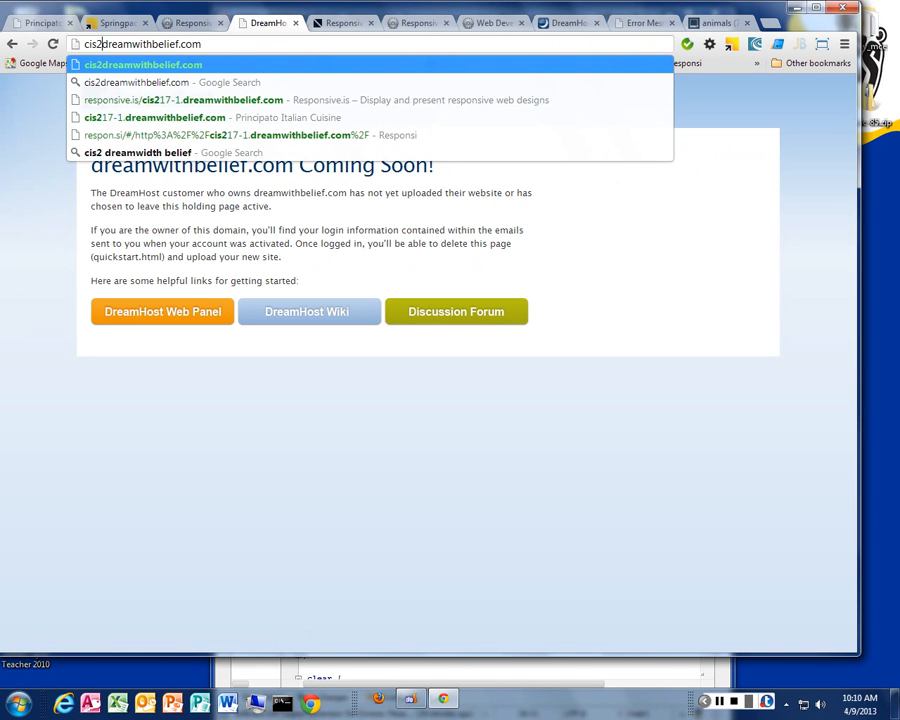
type("17")
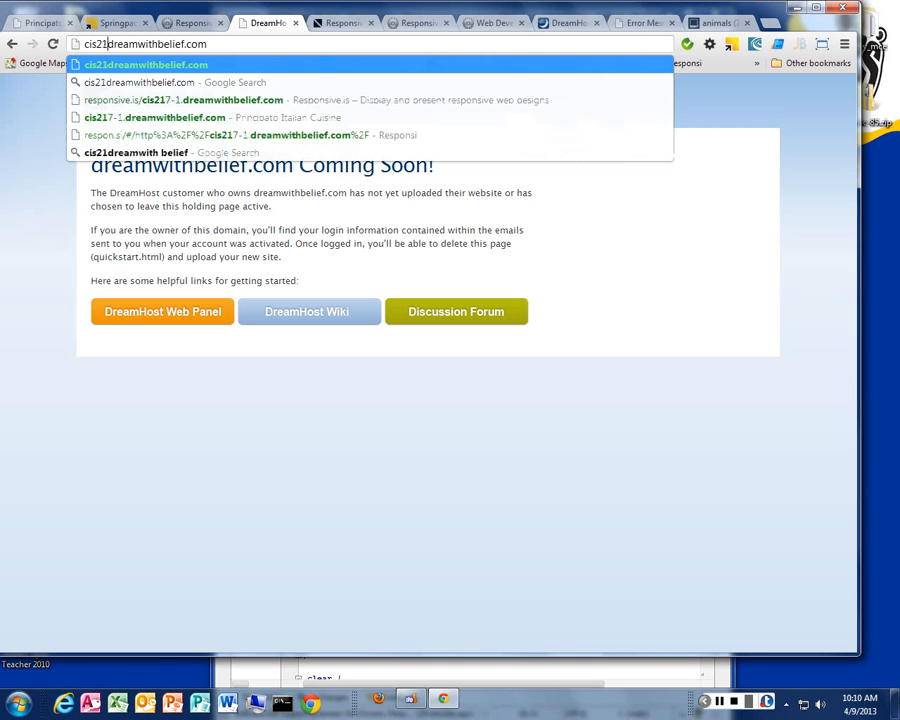
type("-")
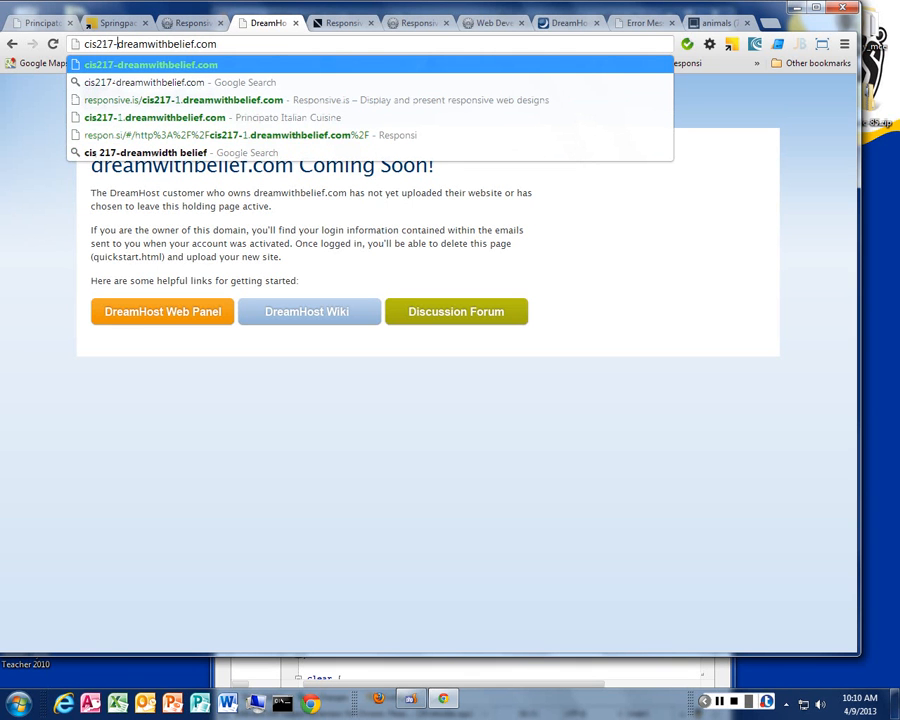
key("Return")
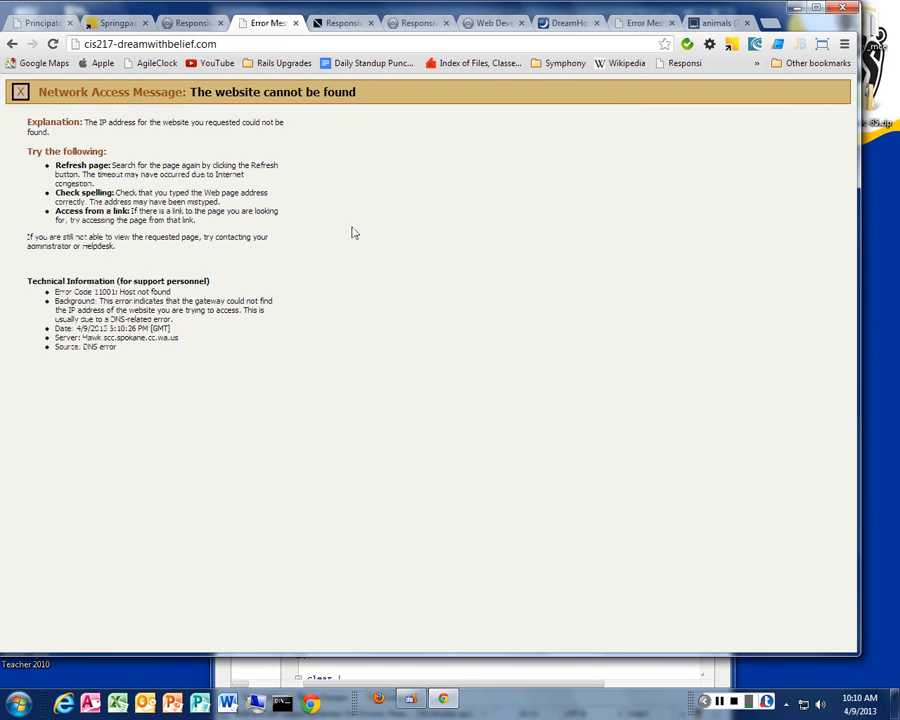
- Correct the site address to cis217-1.dreamwithbelief.com and load the Italian Cooking site
left_click(118, 45)
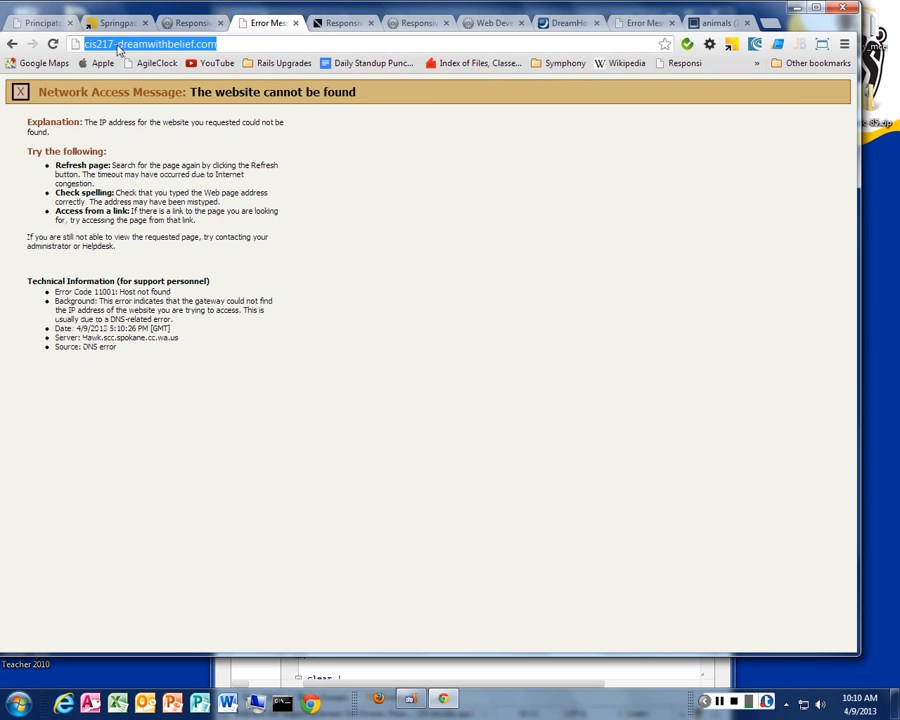
left_click(118, 46)
type("1.")
key("Return")
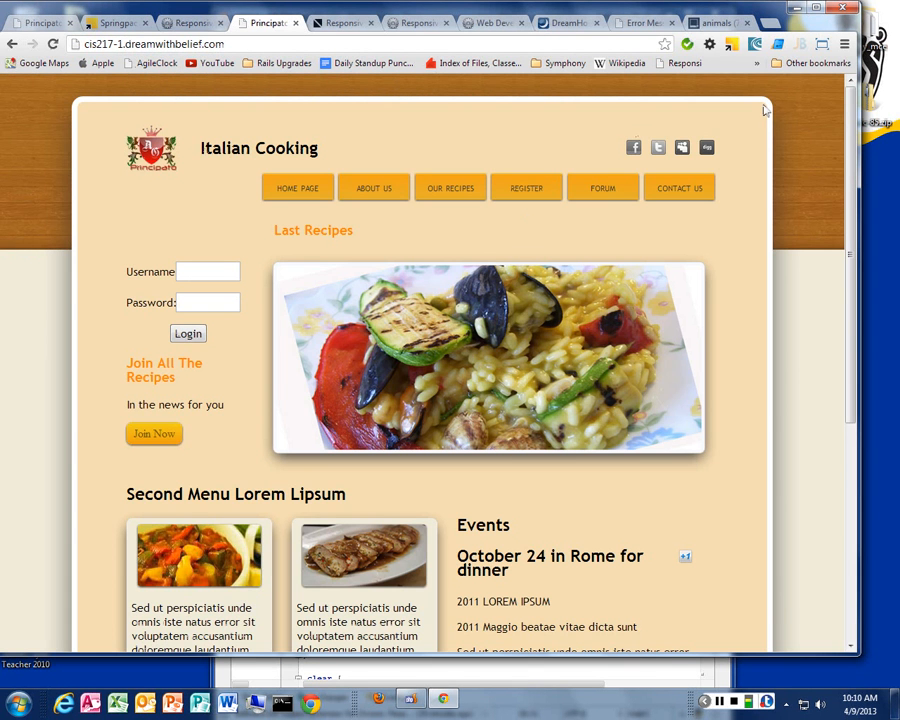
- Check the Italian Cooking page's styles with Web Developer's Validate CSS and Validate Local CSS tools
left_click(709, 45)
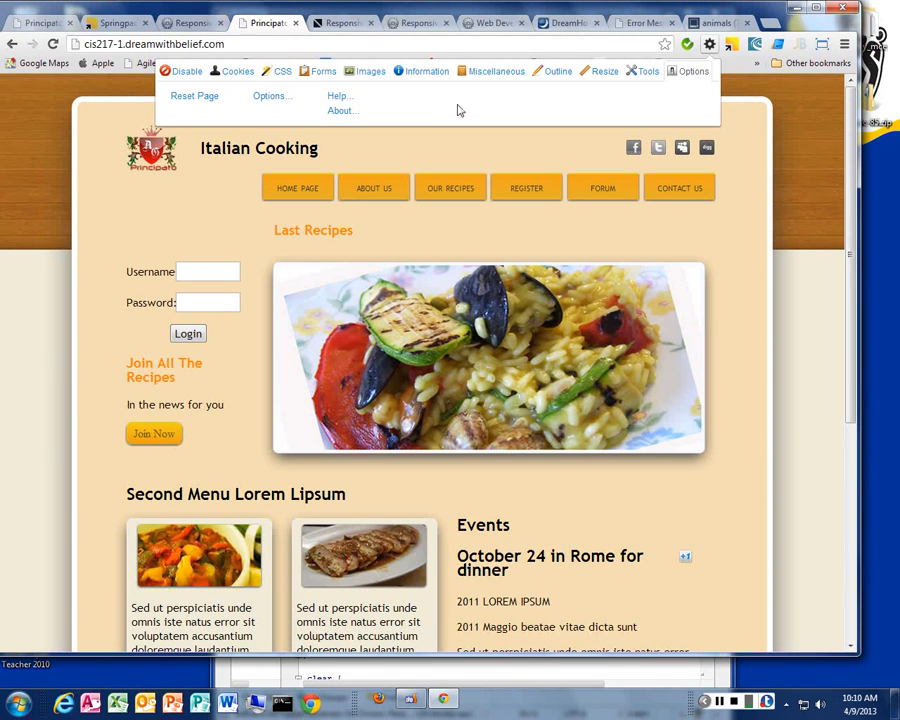
left_click(656, 80)
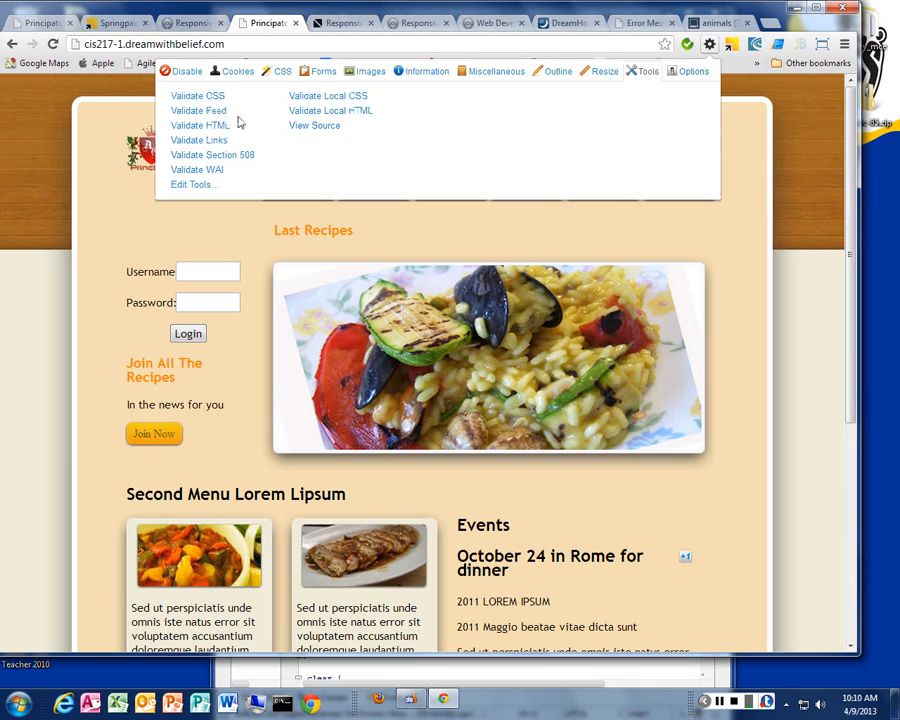
left_click(215, 94)
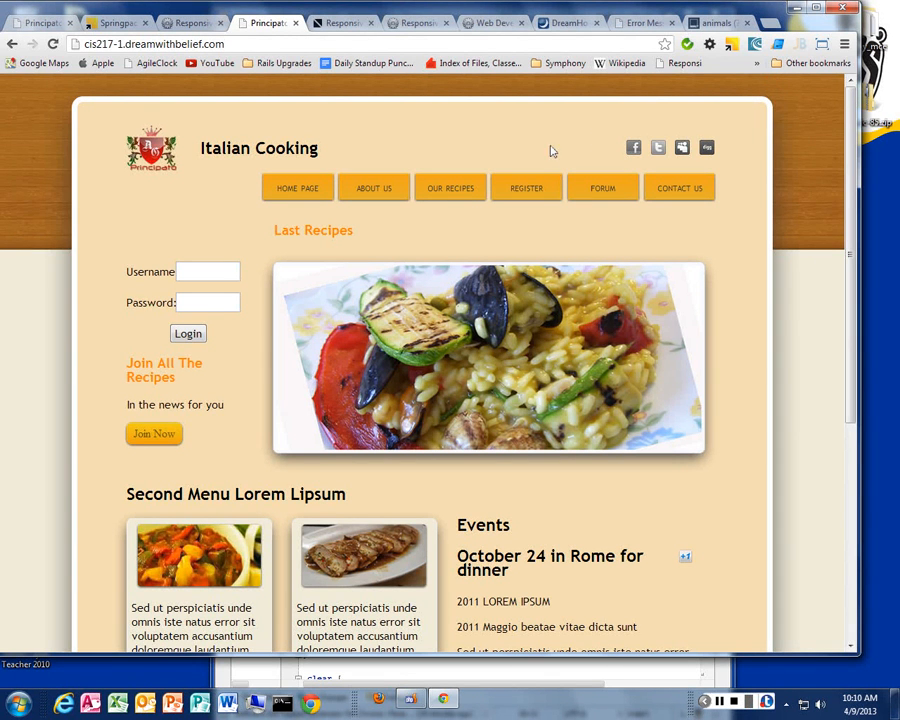
left_click(708, 45)
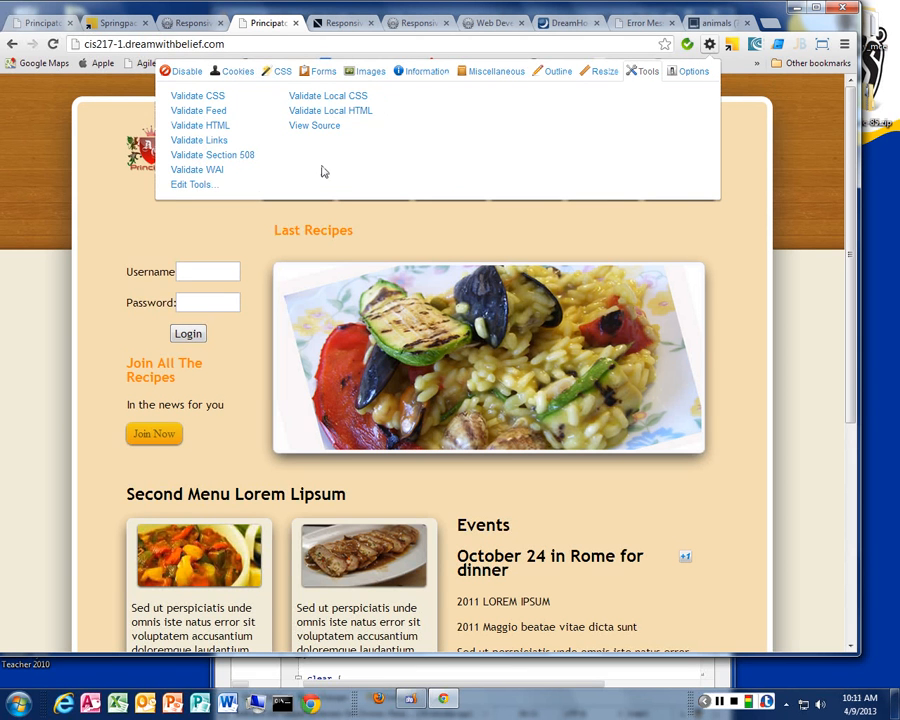
left_click(357, 97)
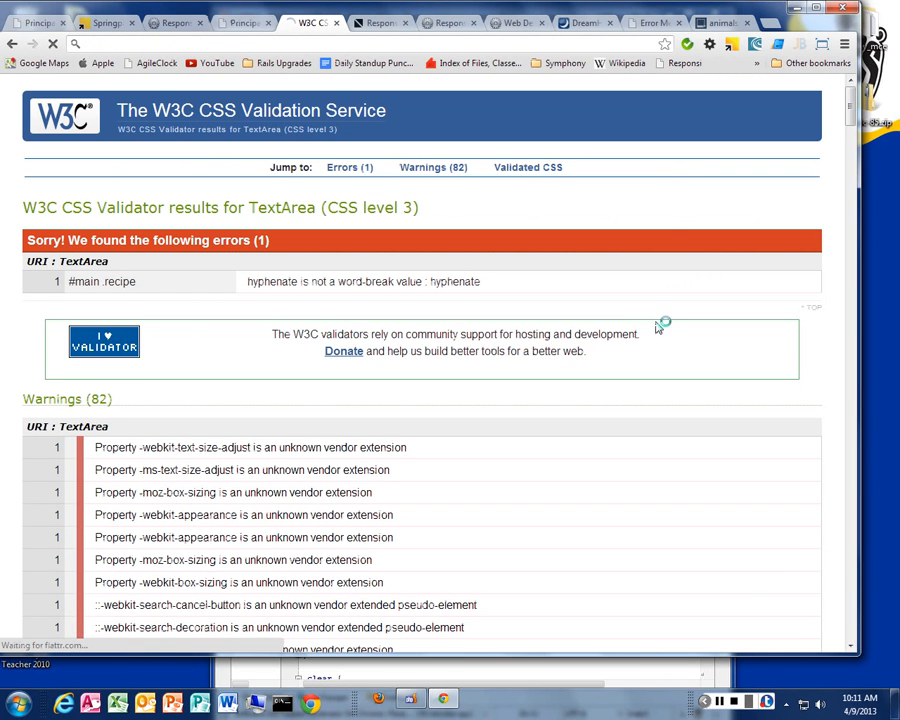
- Examine the errors, warnings and valid CSS in the W3C validation results, especially the error for #main .recipe
scroll(644, 400, "down", 2)
scroll(644, 400, "down", 5)
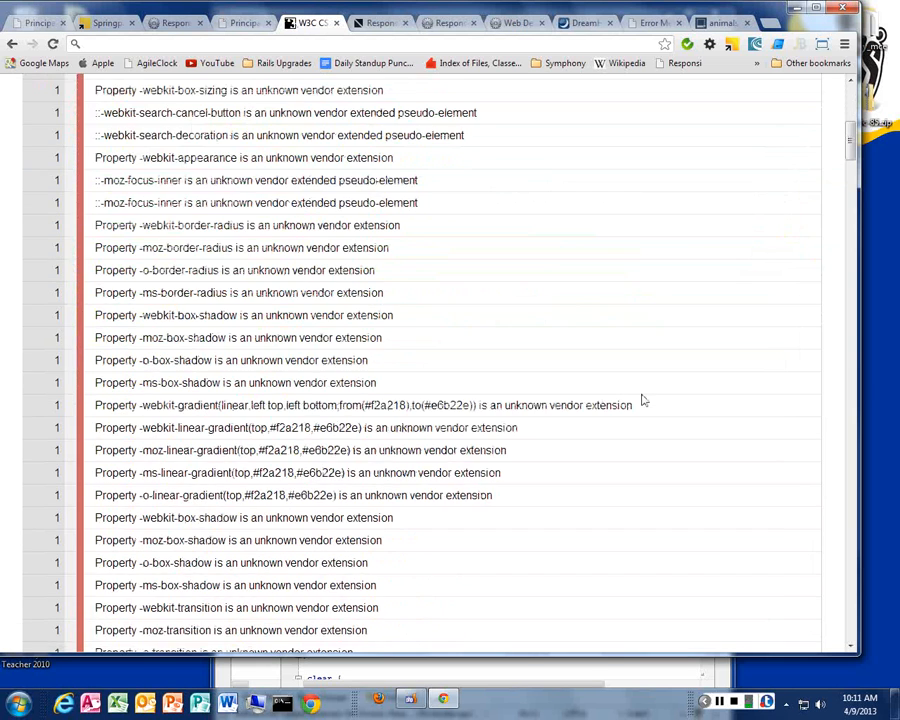
scroll(644, 400, "down", 6)
scroll(644, 400, "down", 8)
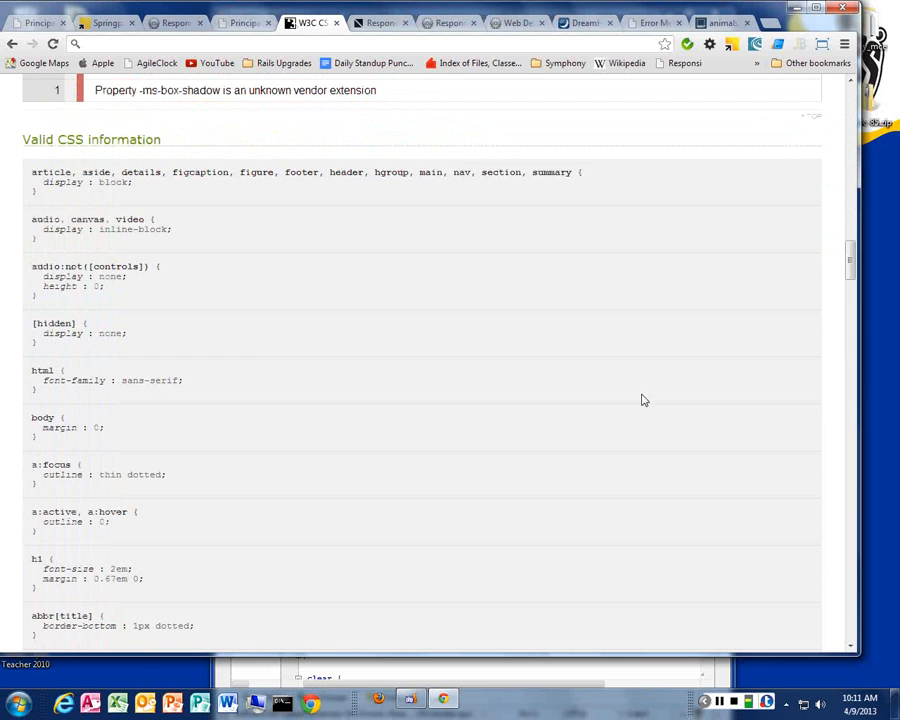
scroll(644, 398, "up", 10)
scroll(600, 390, "up", 10)
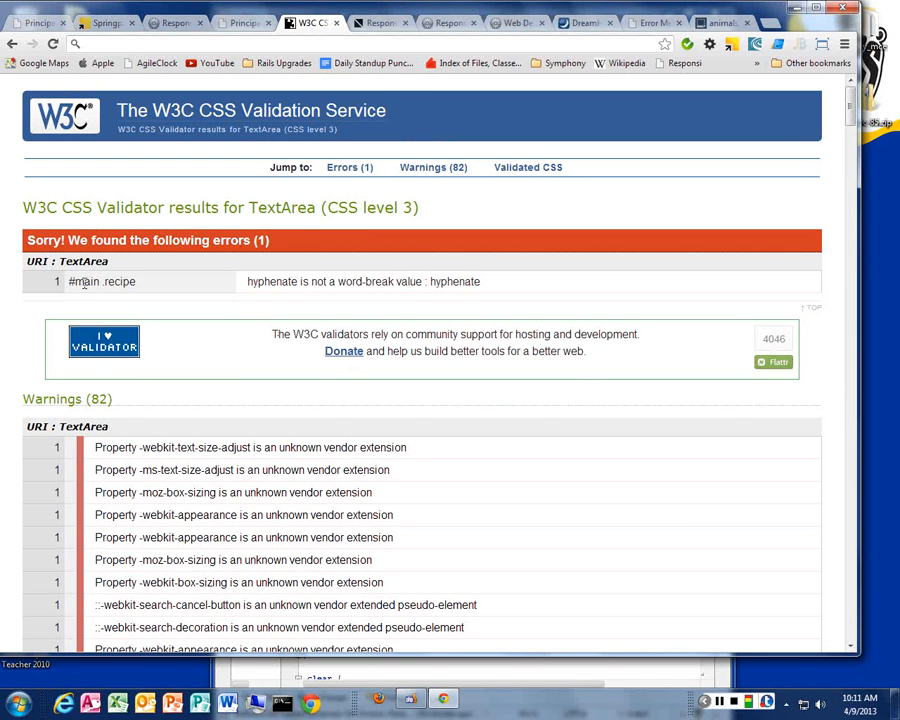
left_click_drag(84, 282, 603, 294)
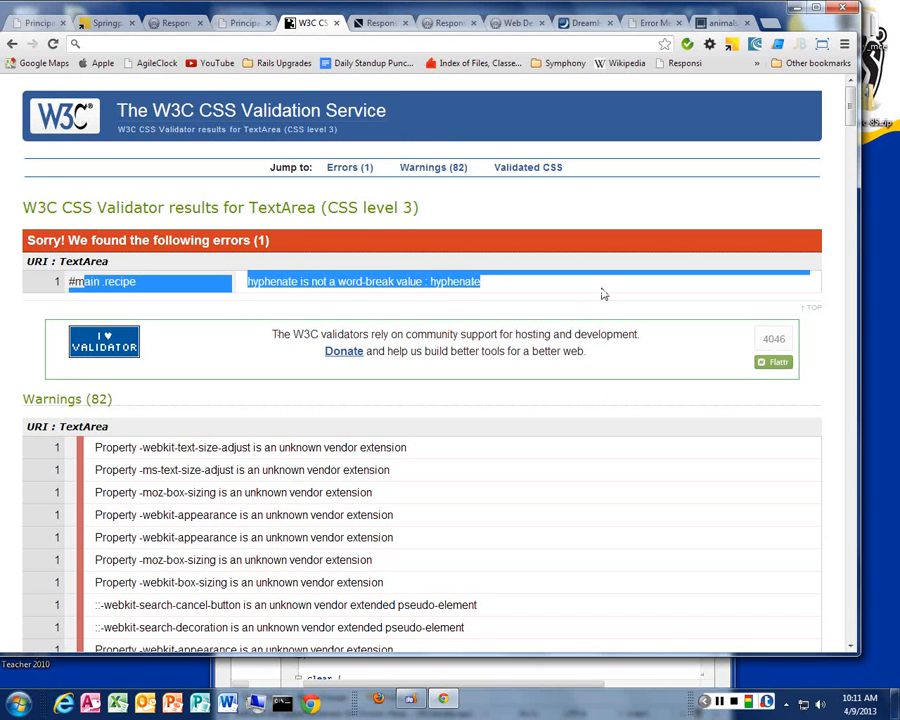
left_click(598, 295)
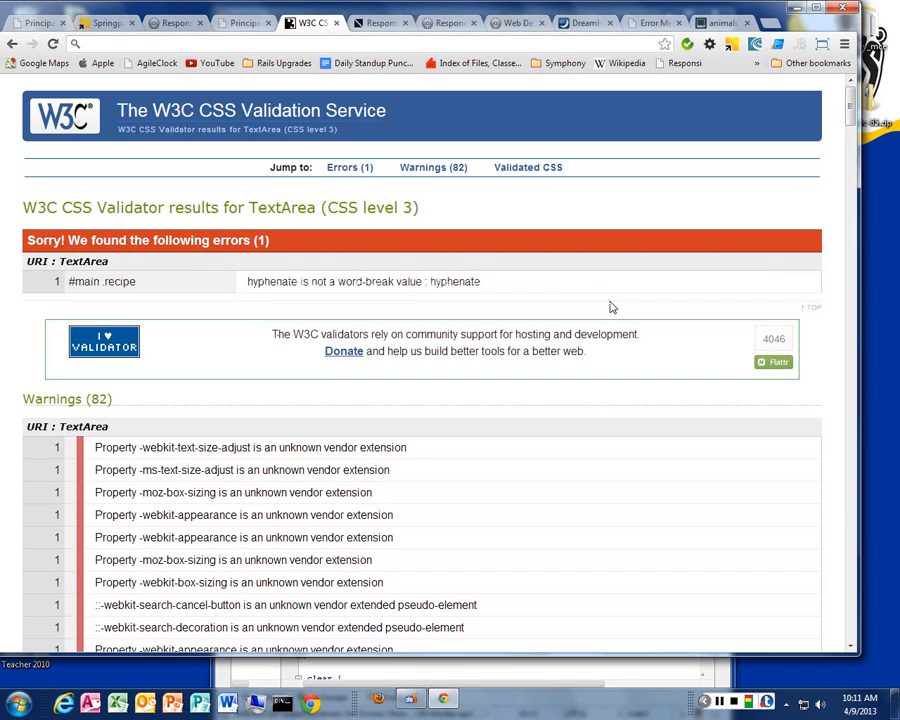
double_click(462, 282)
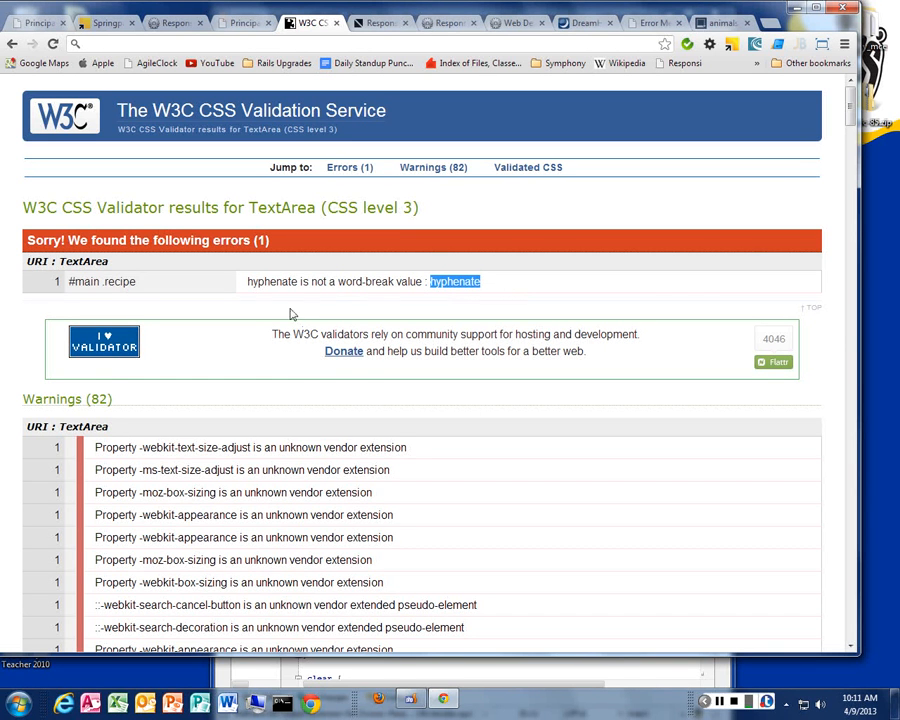
double_click(272, 281)
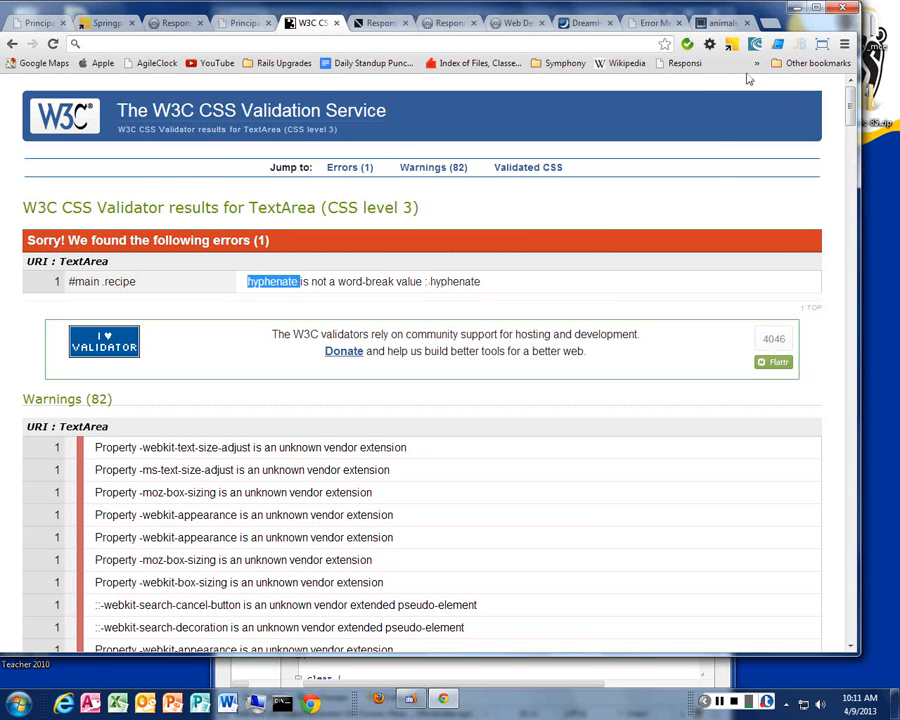
- Close the animals image page and the error message page
left_click(709, 45)
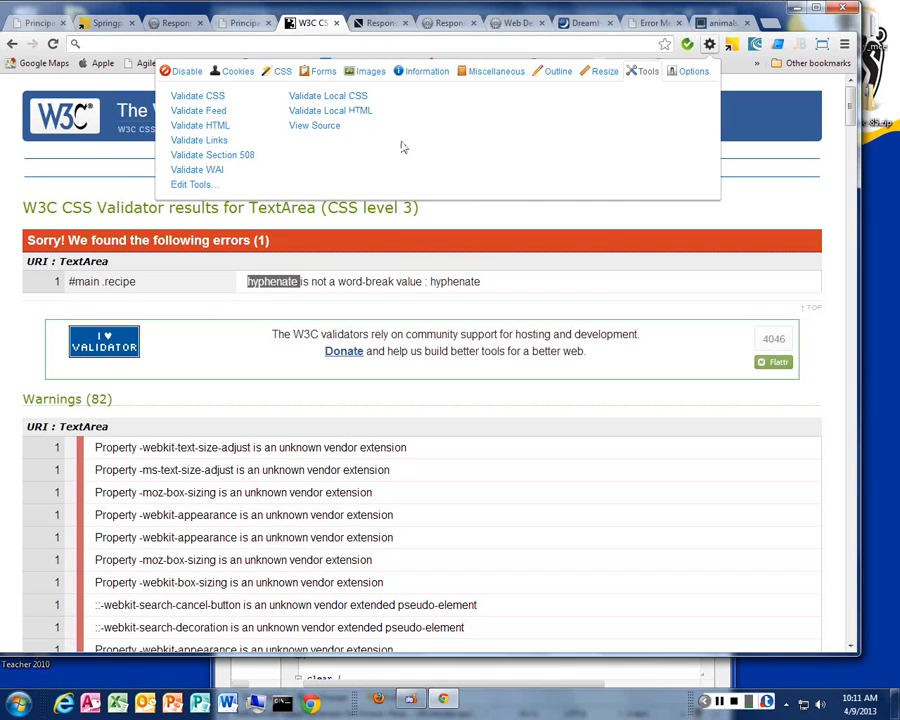
left_click(747, 23)
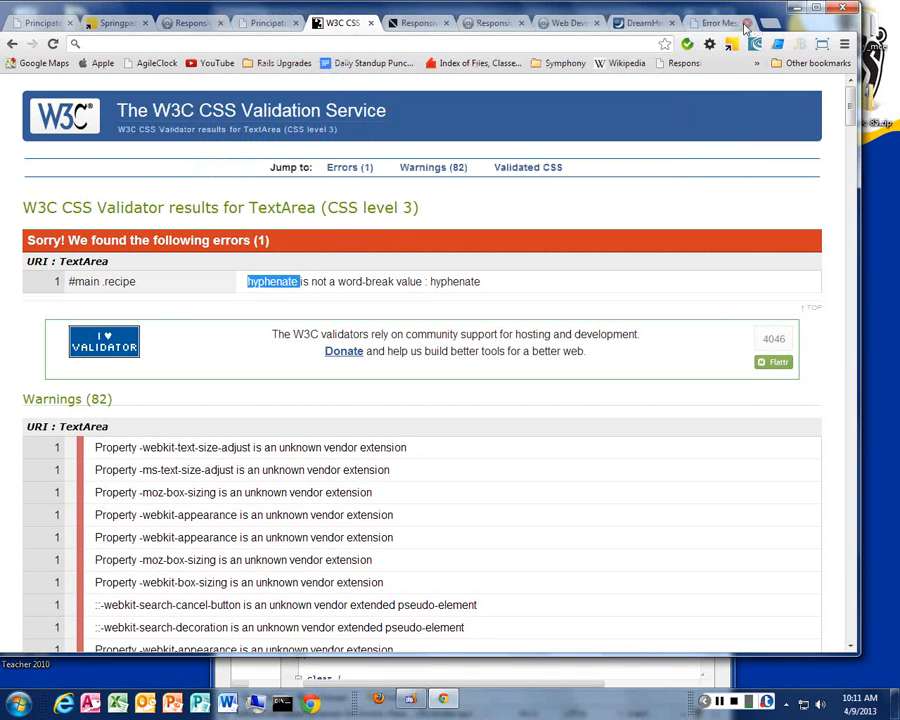
left_click(747, 23)
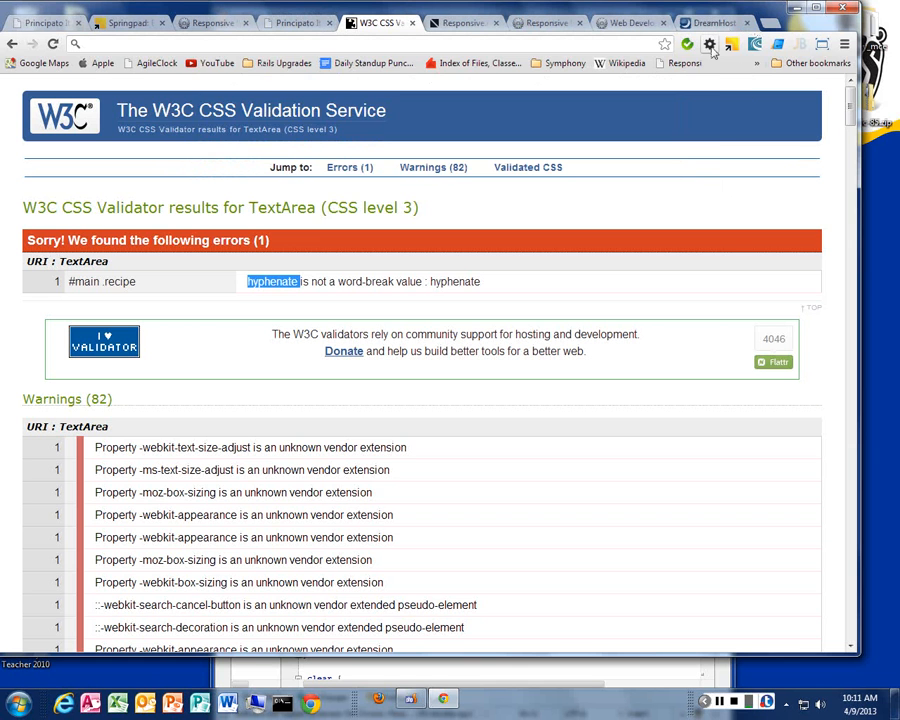
- Open Web Developer's Resize Window dialog, and manually narrow and widen the browser window to about 1115 x 935
left_click(709, 45)
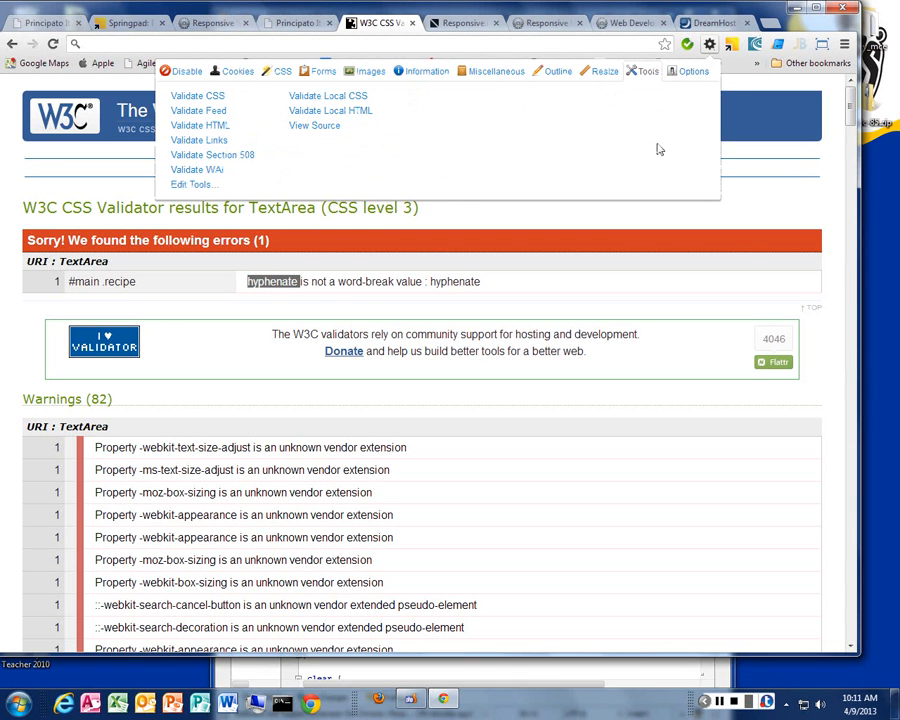
left_click(602, 74)
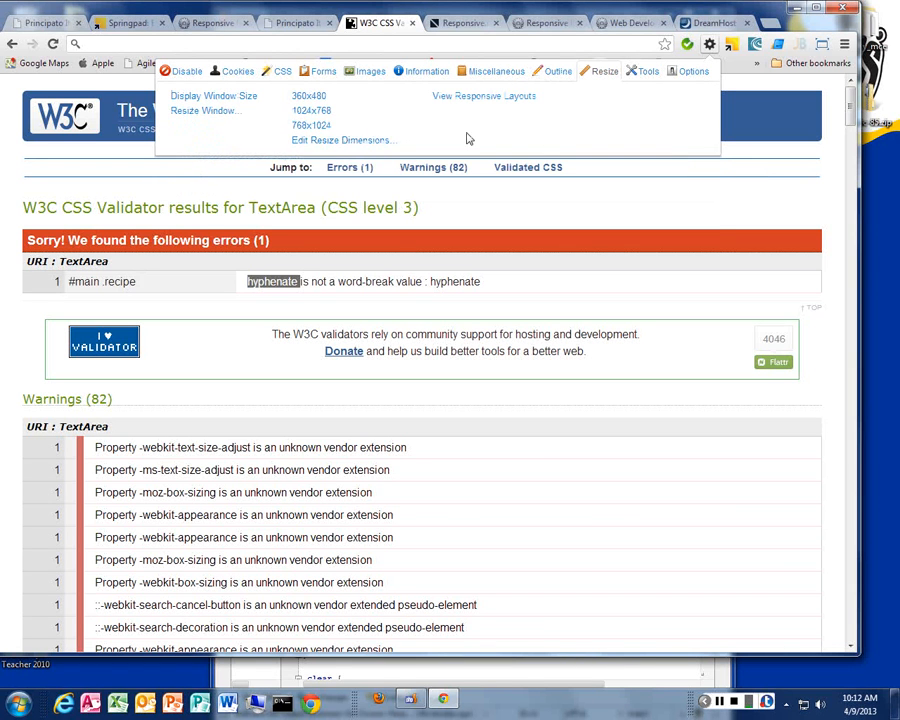
left_click(211, 111)
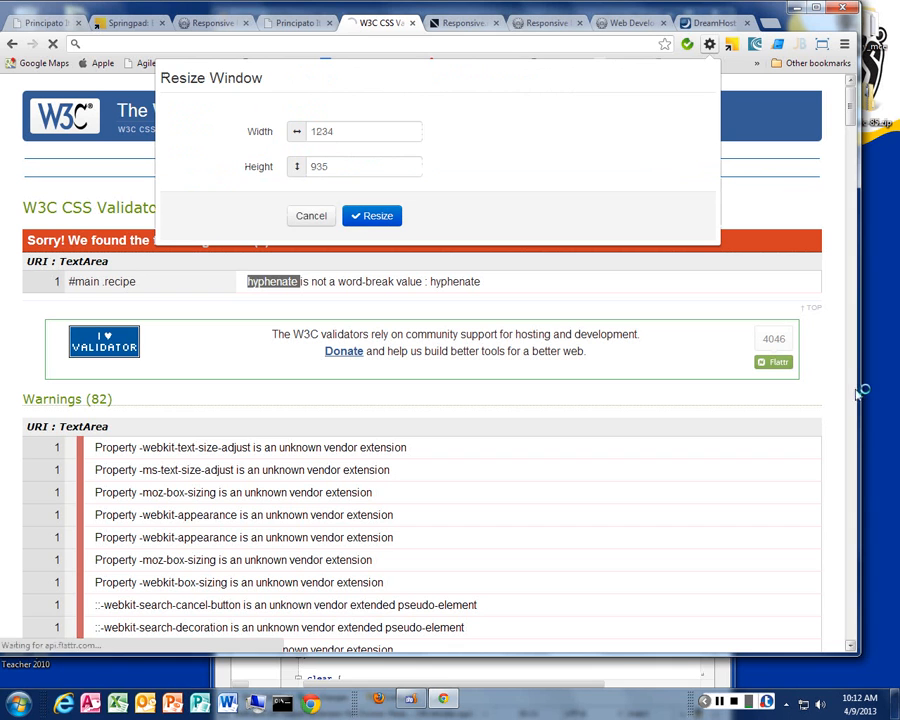
left_click_drag(860, 371, 524, 300)
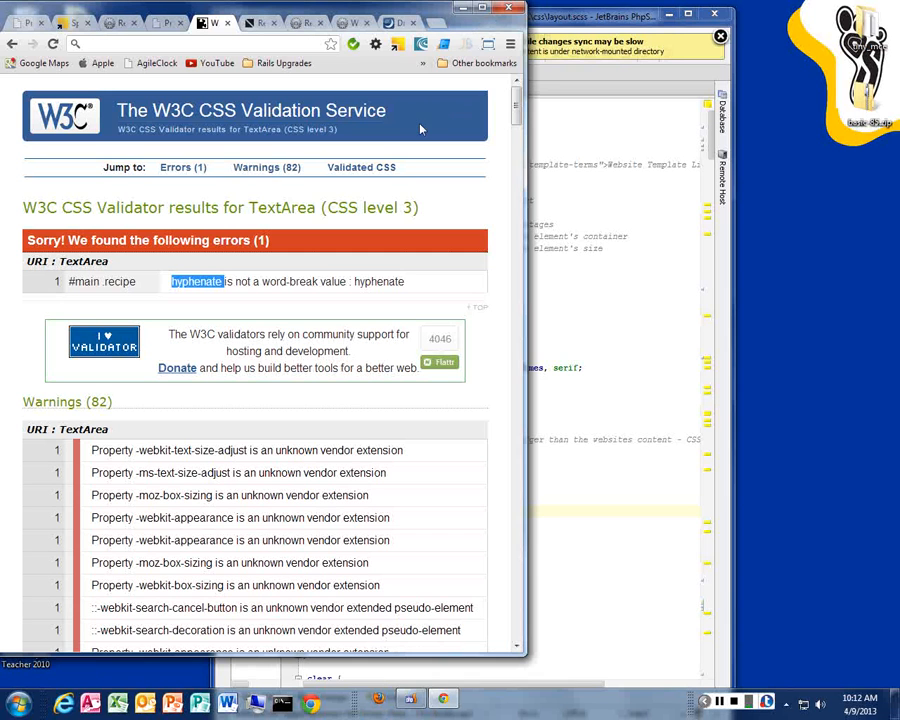
left_click_drag(526, 205, 776, 196)
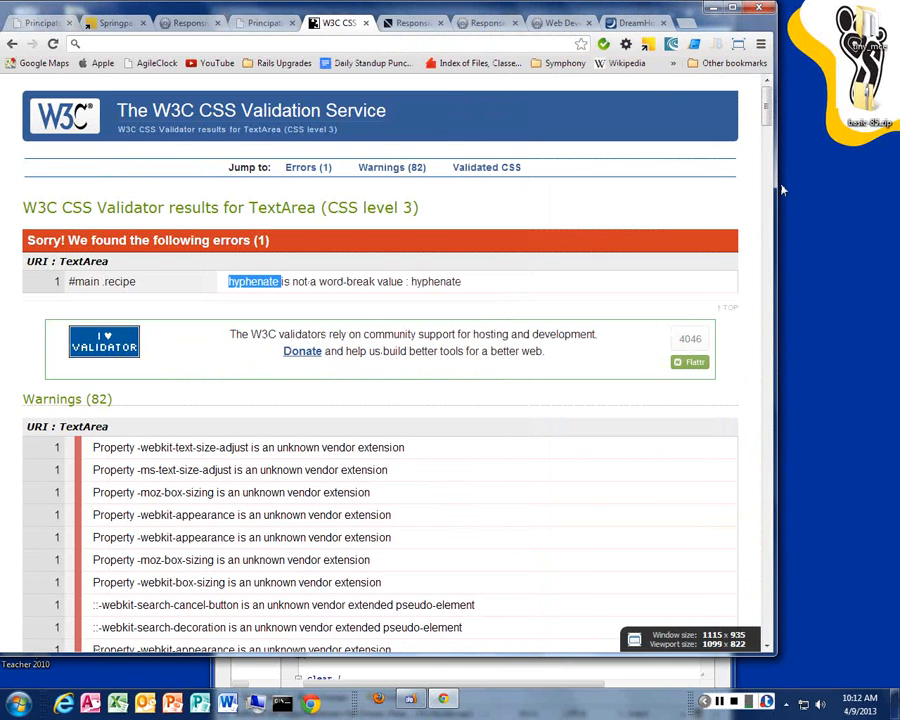
- Apply Window Resizer's 1280 x 800 and 320 x 480 presets, and widen the browser window manually to about 1129 x 593
left_click(738, 45)
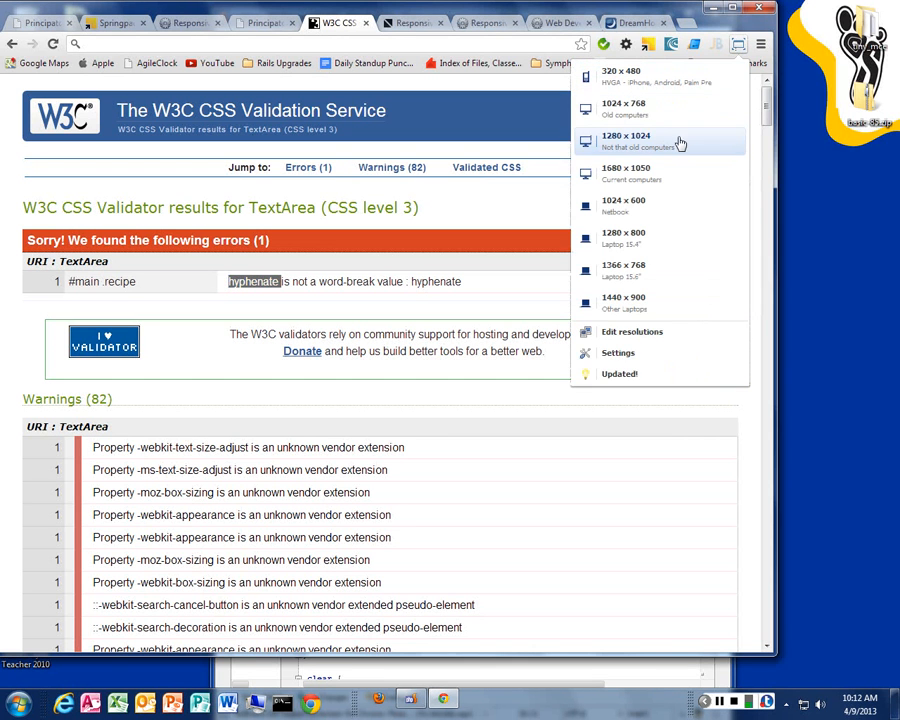
left_click(680, 236)
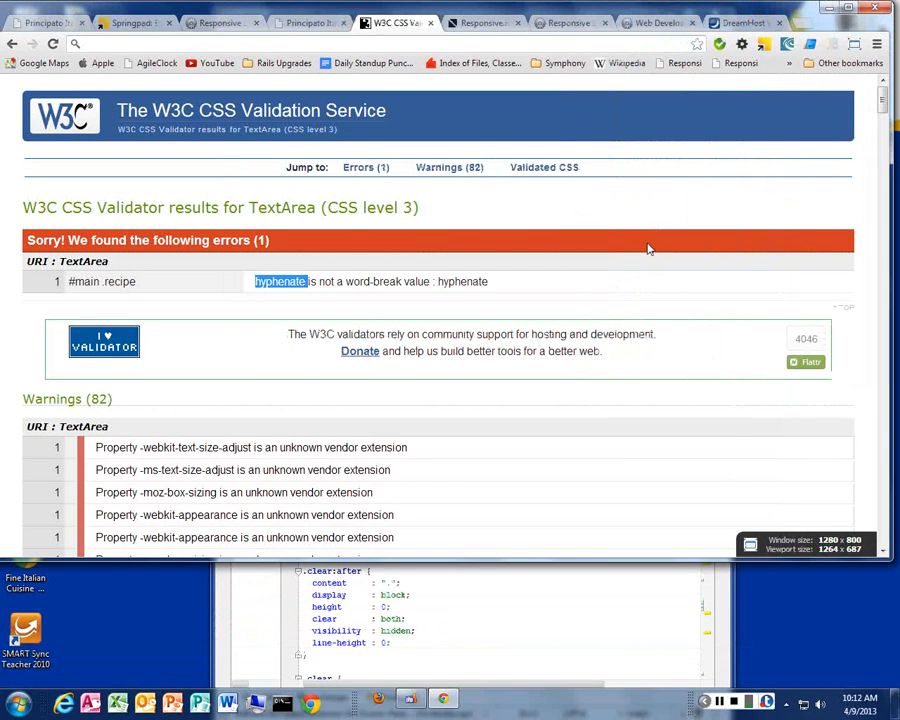
left_click(855, 46)
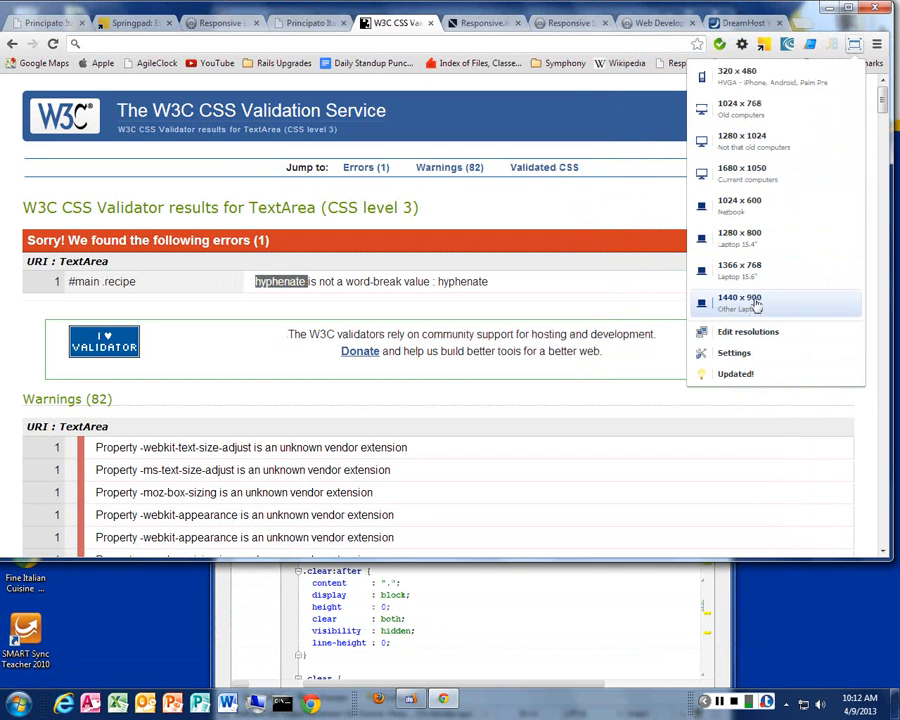
left_click(738, 78)
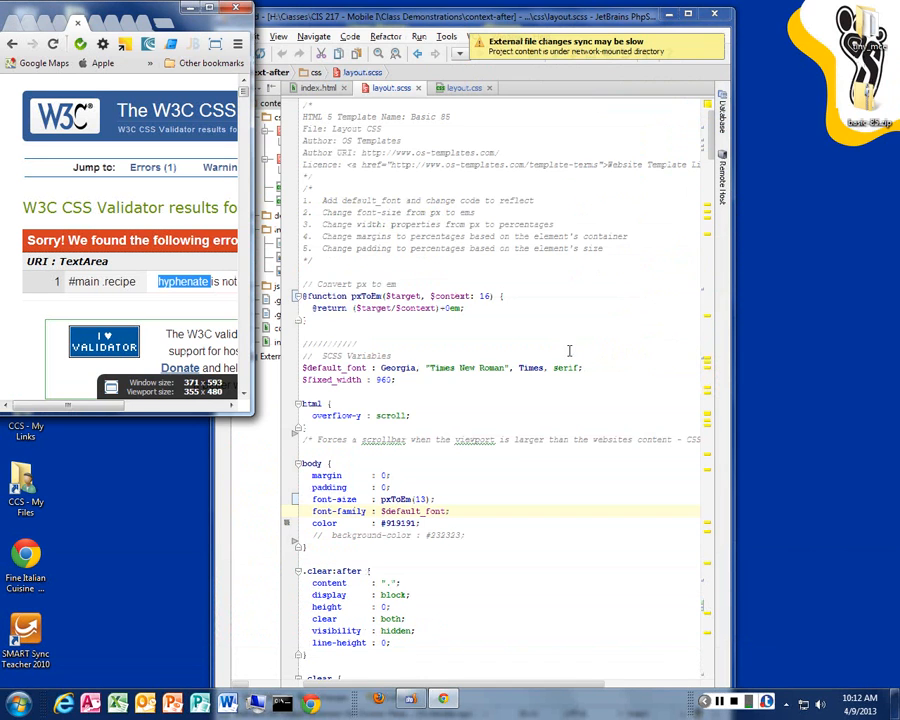
left_click_drag(258, 180, 783, 200)
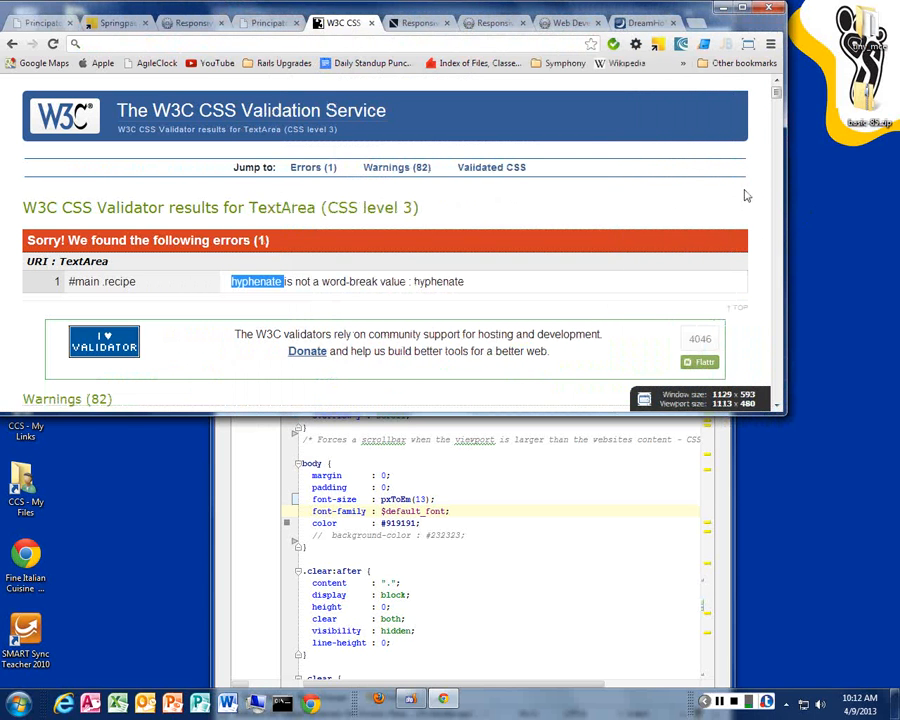
- Open Chrome's Extensions page, stretch the browser window to full screen height and zoom the page to 175%
left_click(771, 44)
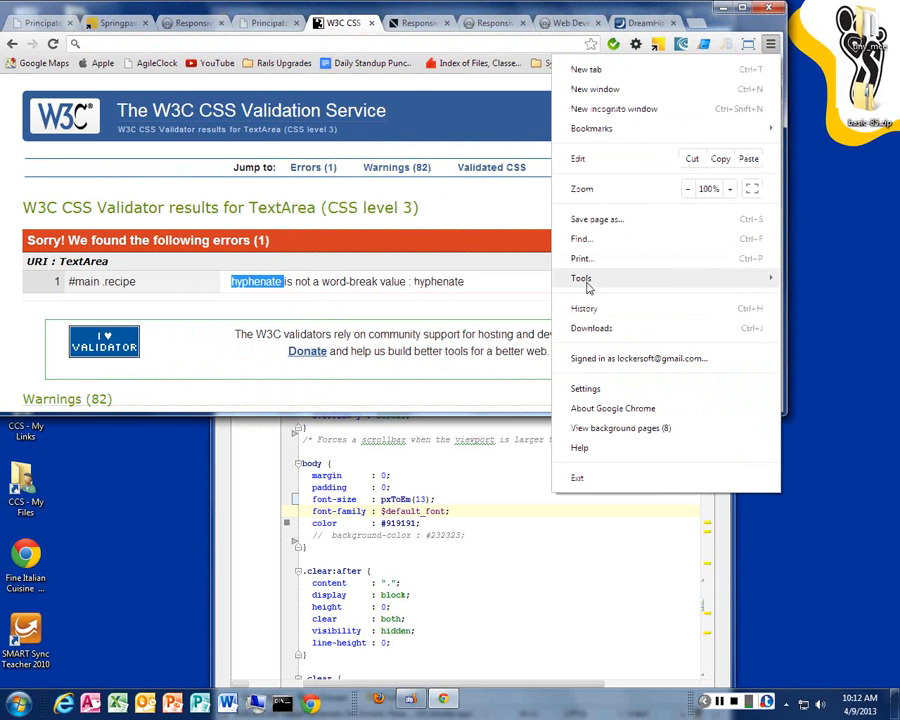
mouse_move(588, 284)
left_click(405, 306)
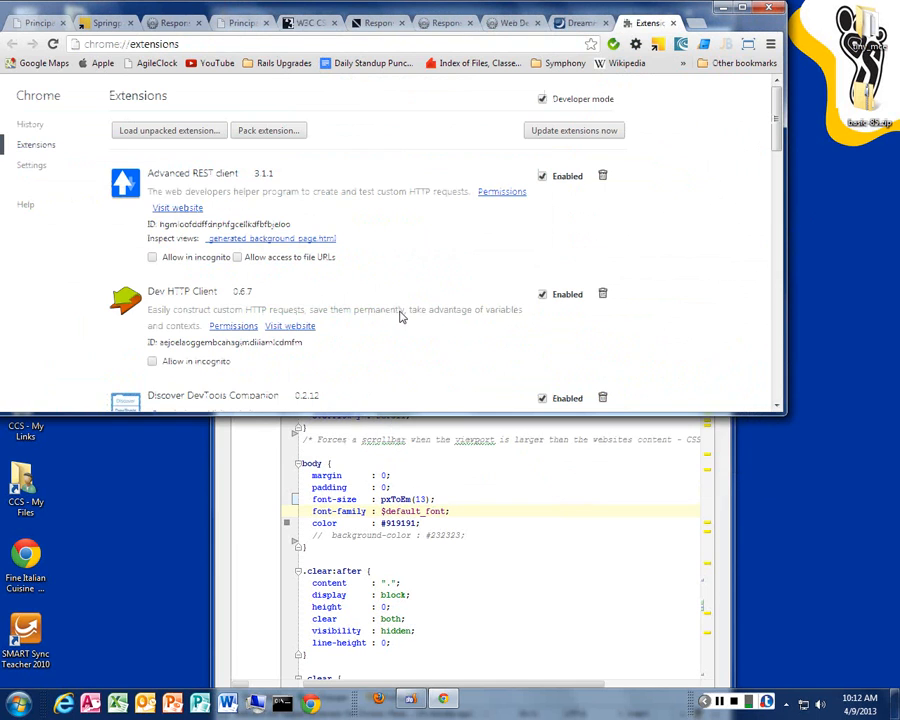
double_click(498, 418)
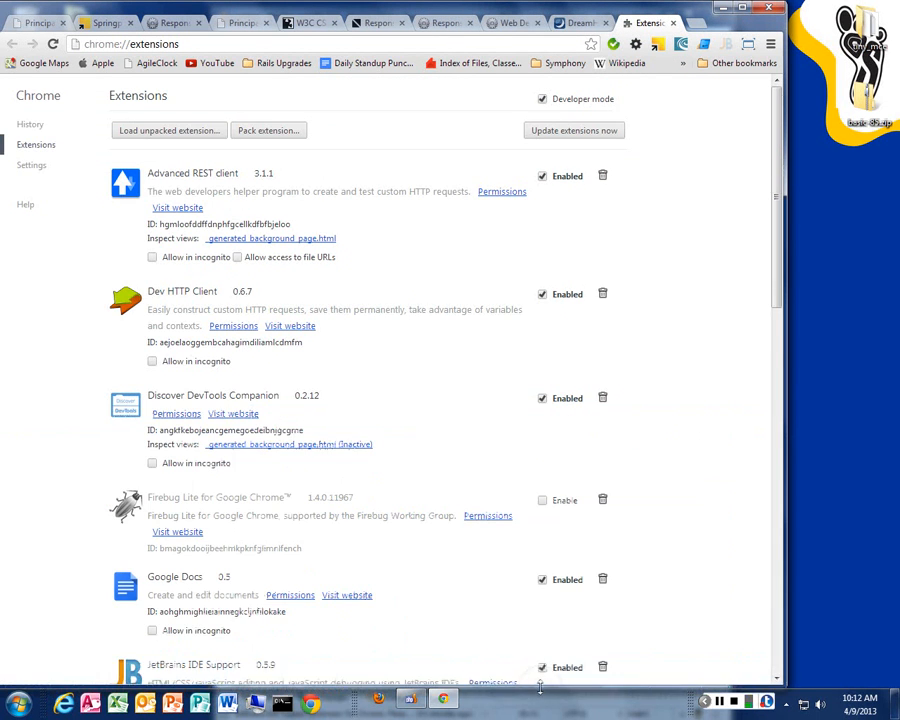
key("ctrl+plus")
key("ctrl+plus")
key("ctrl+plus")
key("ctrl+plus")
- Look through the installed Chrome extensions down to the Web Developer and Window Resizer entries
scroll(572, 376, "down", 2)
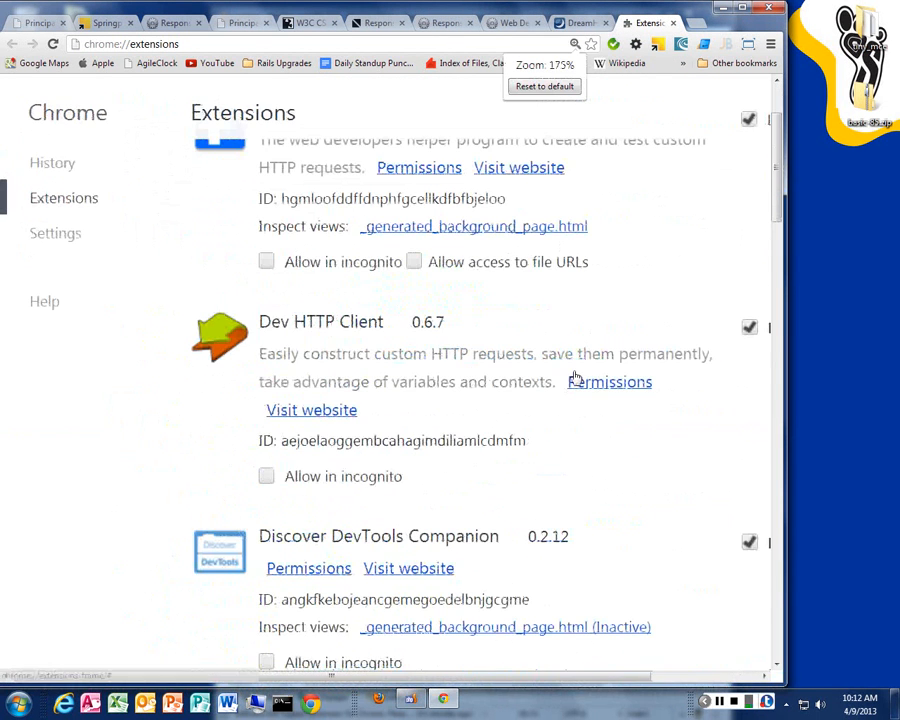
scroll(574, 398, "down", 2)
scroll(576, 400, "down", 1)
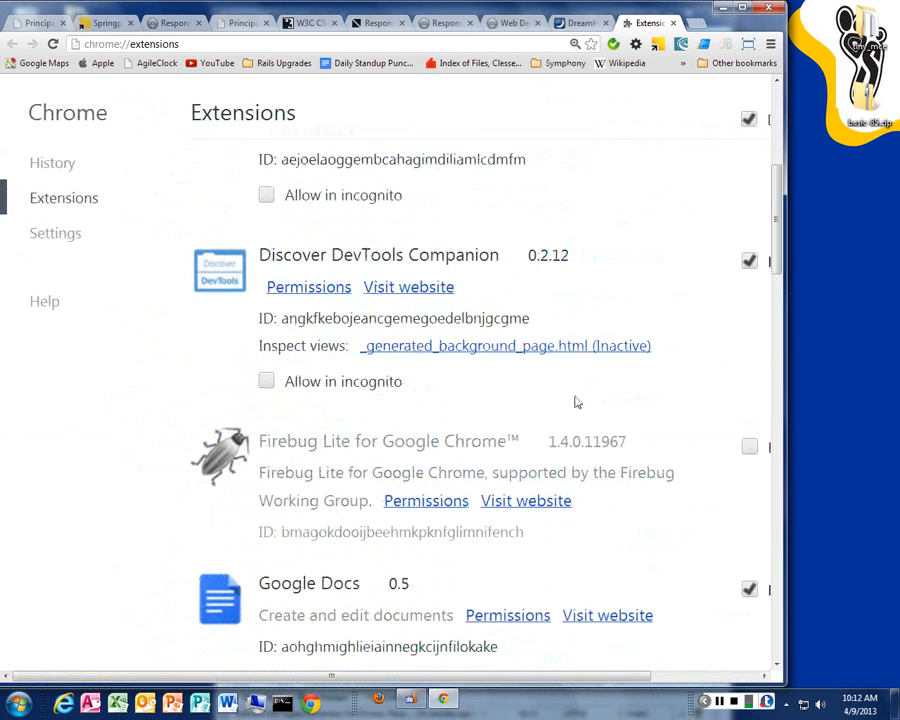
scroll(576, 401, "down", 4)
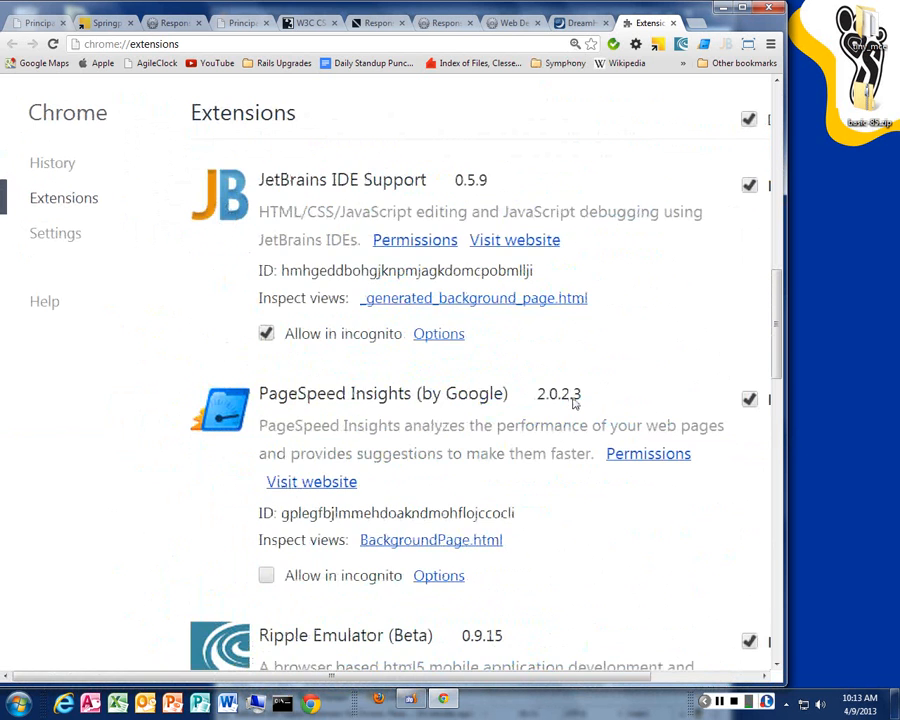
scroll(574, 402, "down", 3)
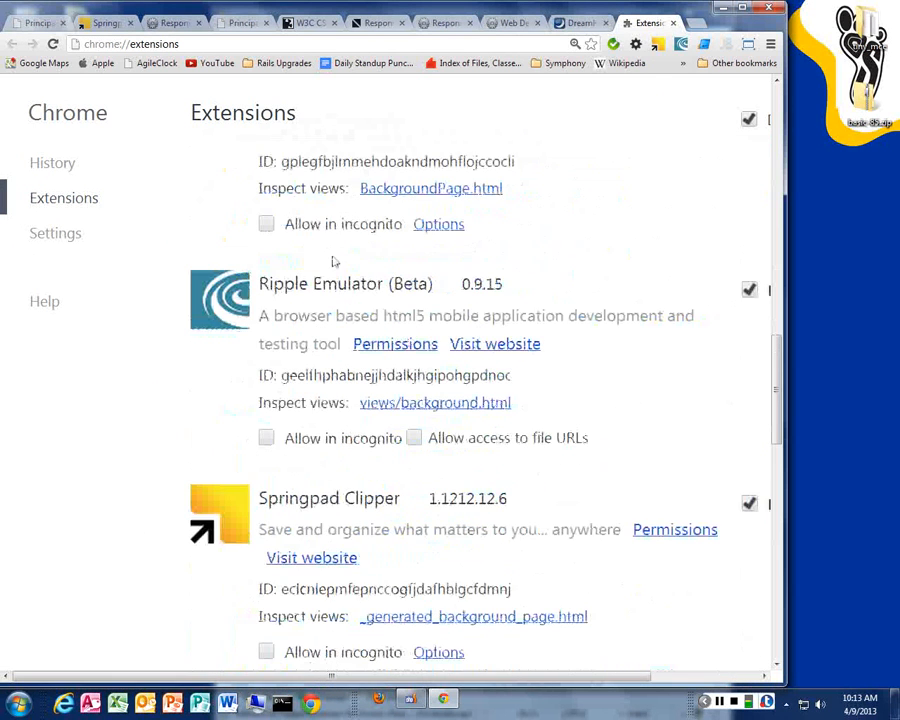
scroll(650, 400, "down", 3)
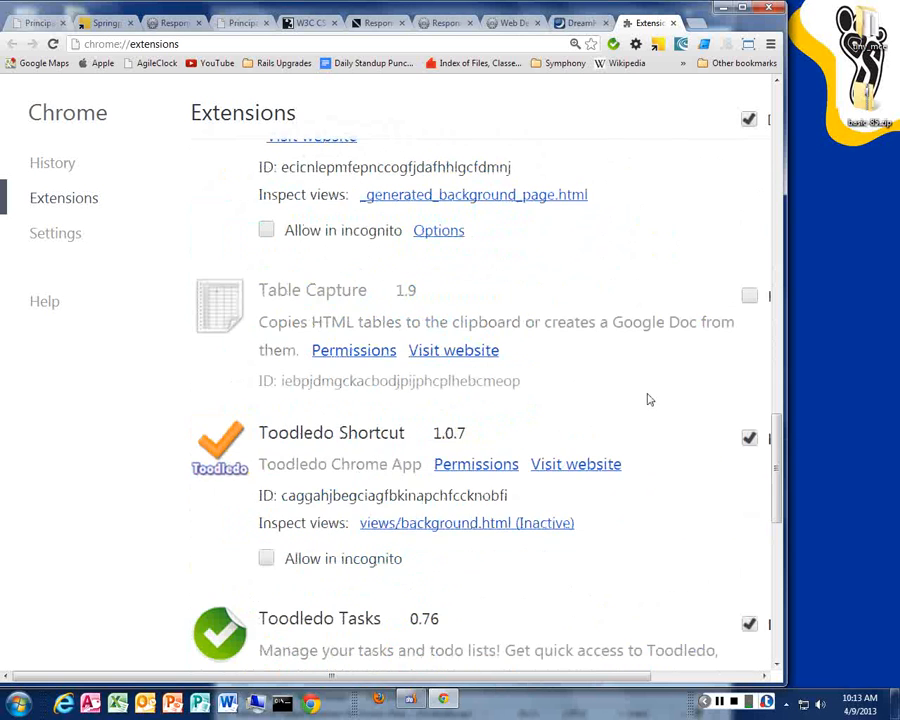
scroll(648, 400, "down", 1)
scroll(648, 400, "down", 3)
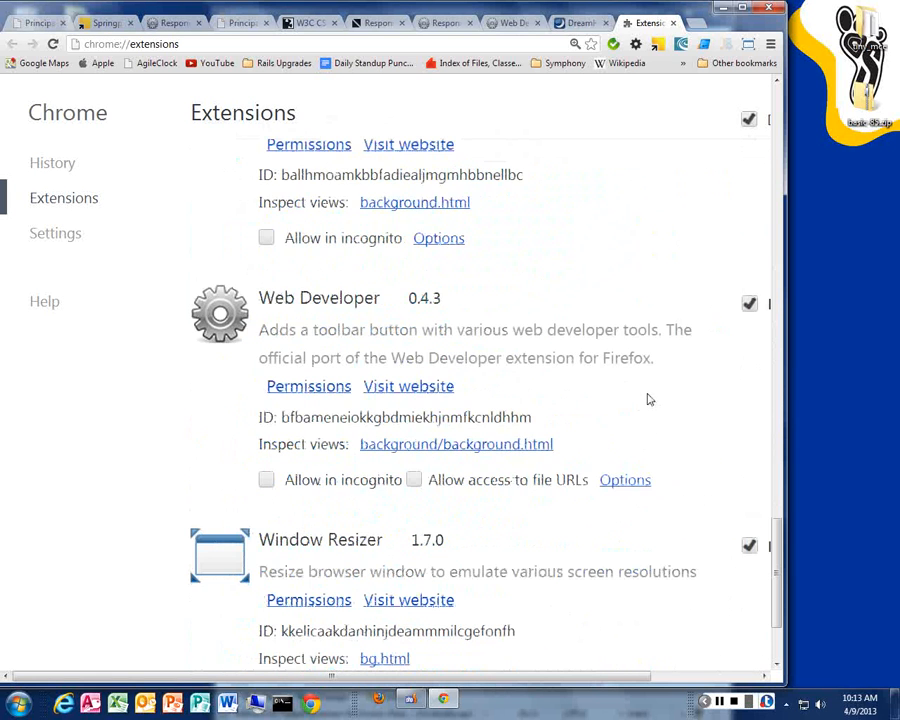
scroll(648, 400, "down", 2)
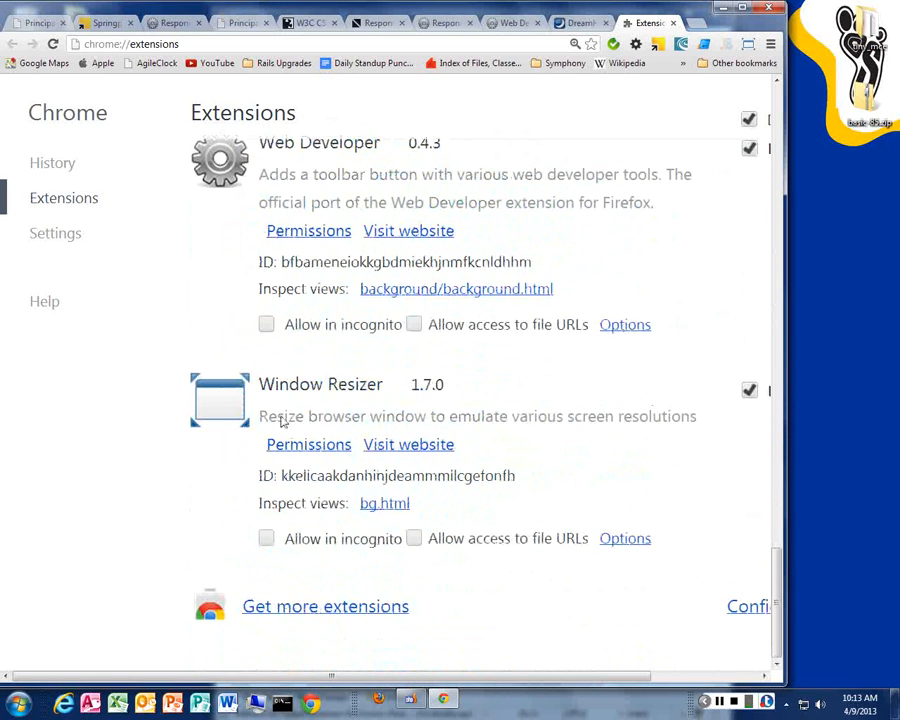
- Visit Window Resizer's Chrome Web Store page and read its overview and detailed description
left_click(446, 447)
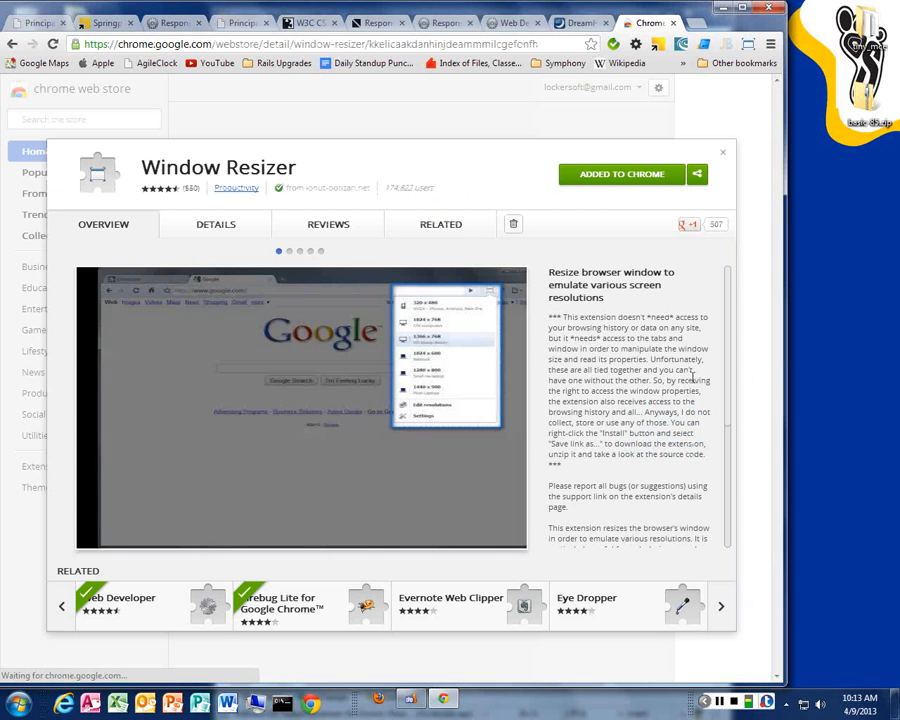
scroll(565, 423, "down", 3)
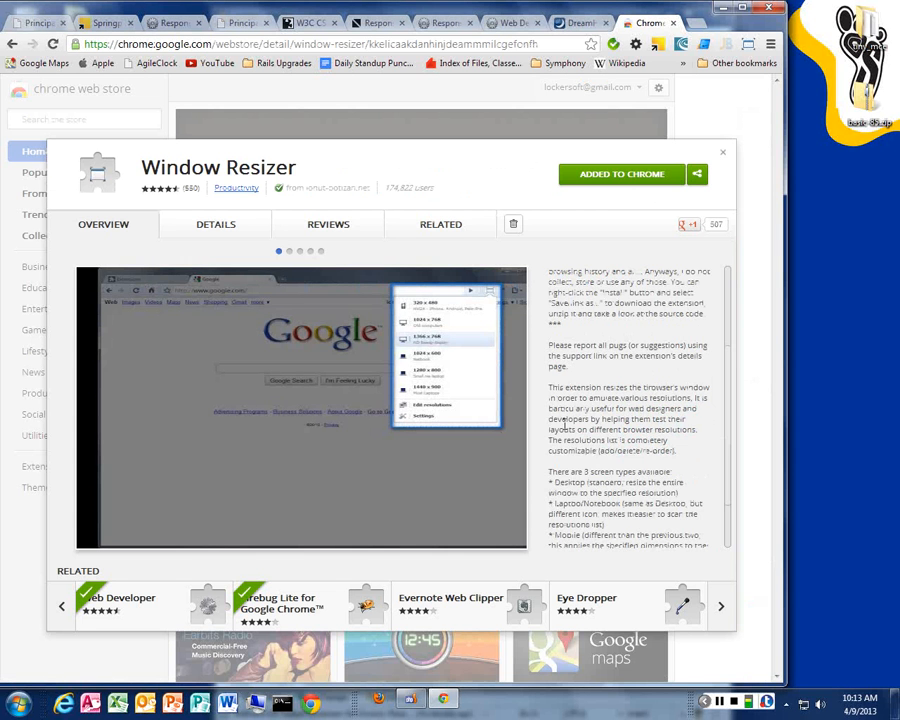
left_click(229, 229)
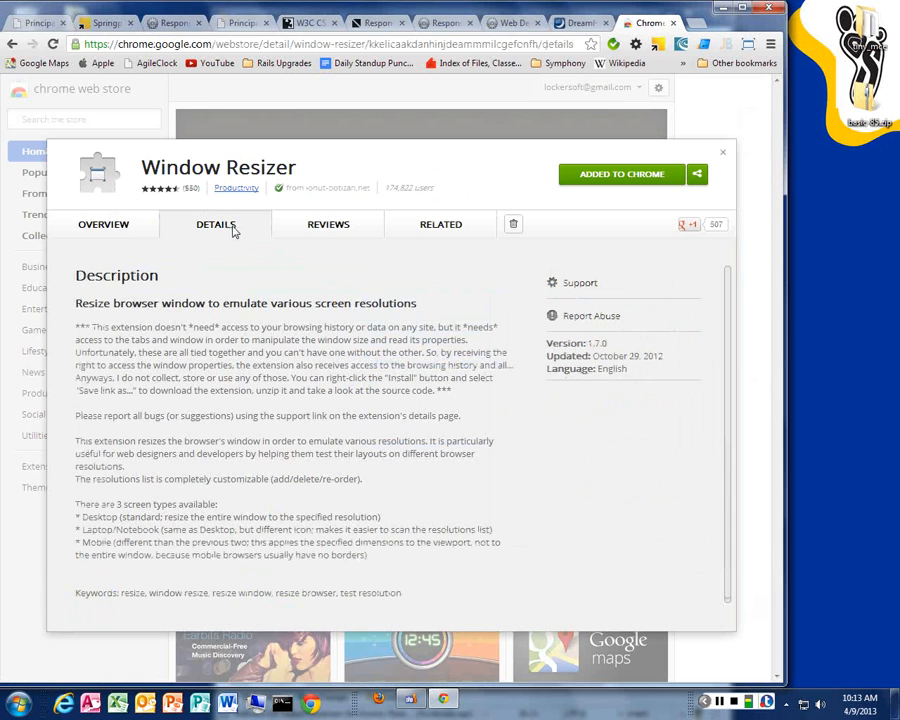
scroll(446, 424, "down", 1)
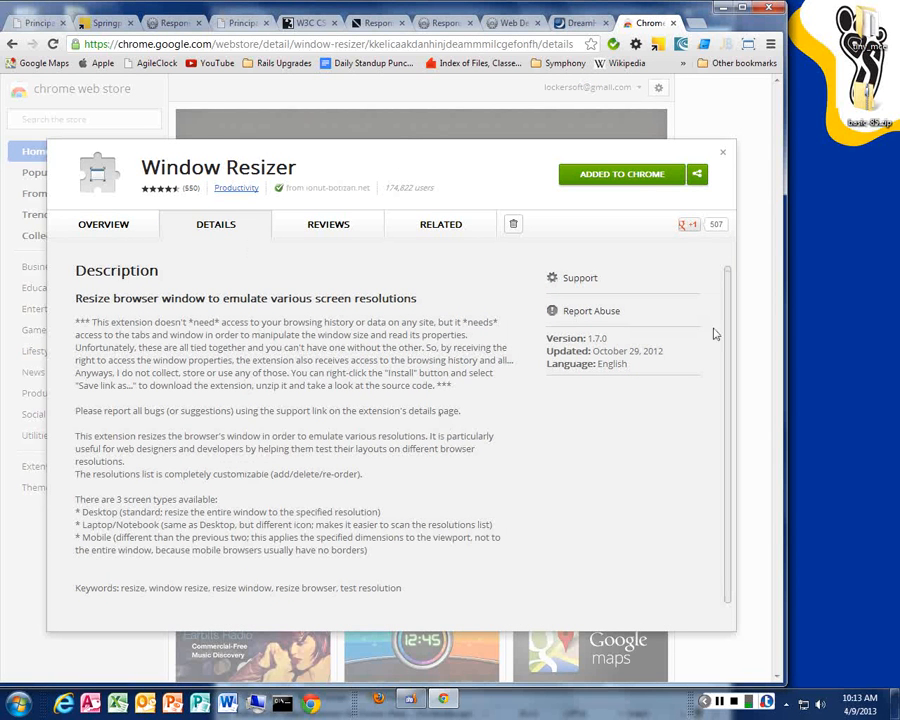
- Return to the DreamHost Manage Domains page and widen the browser window to about 1246 x 978
left_click_drag(783, 406, 849, 410)
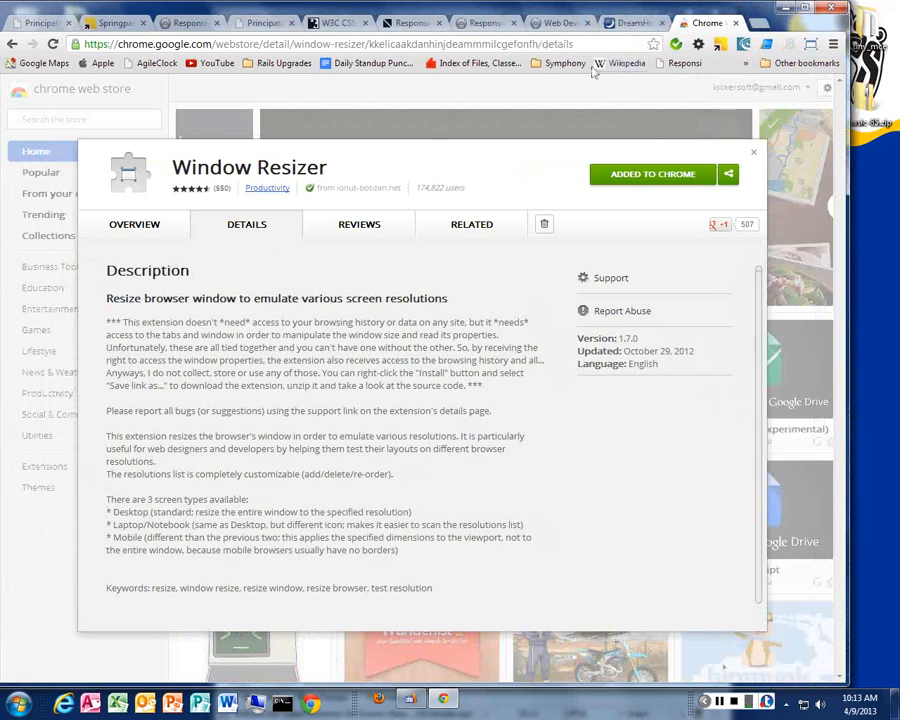
left_click(632, 22)
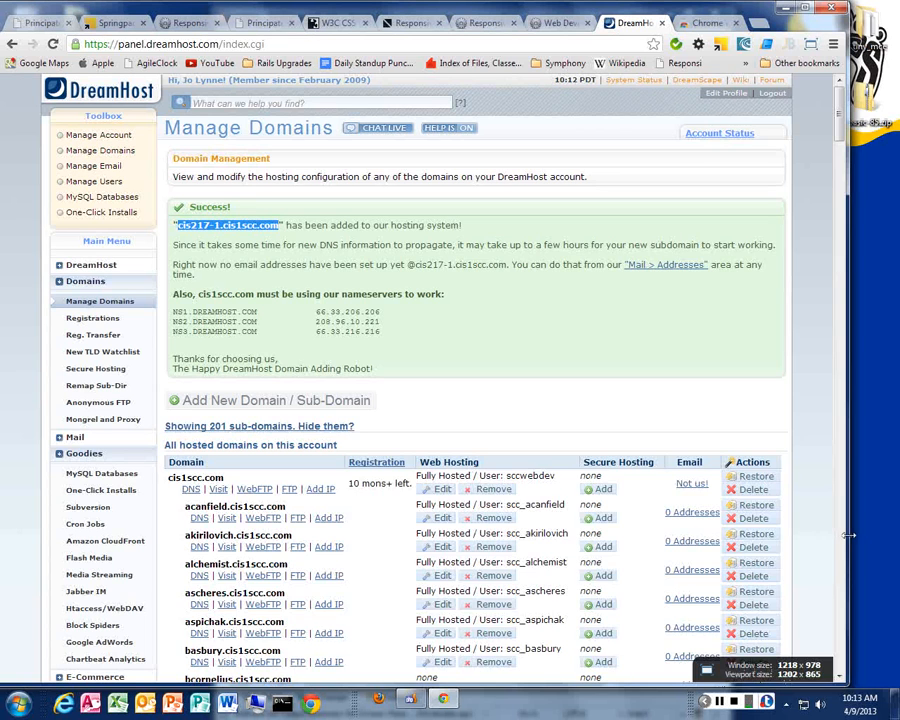
left_click_drag(848, 535, 855, 437)
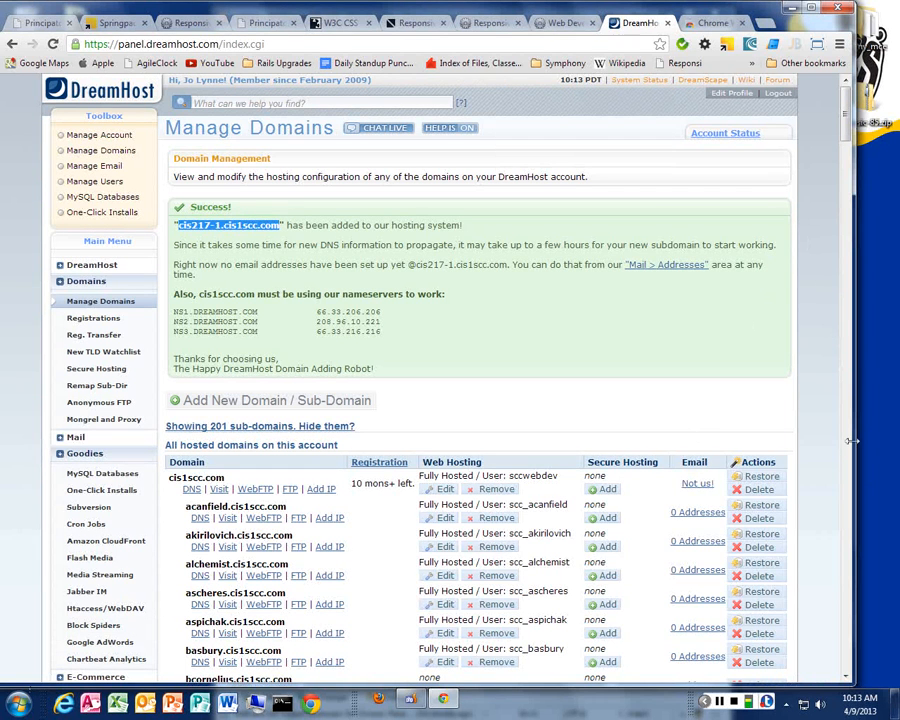
left_click_drag(849, 440, 864, 401)
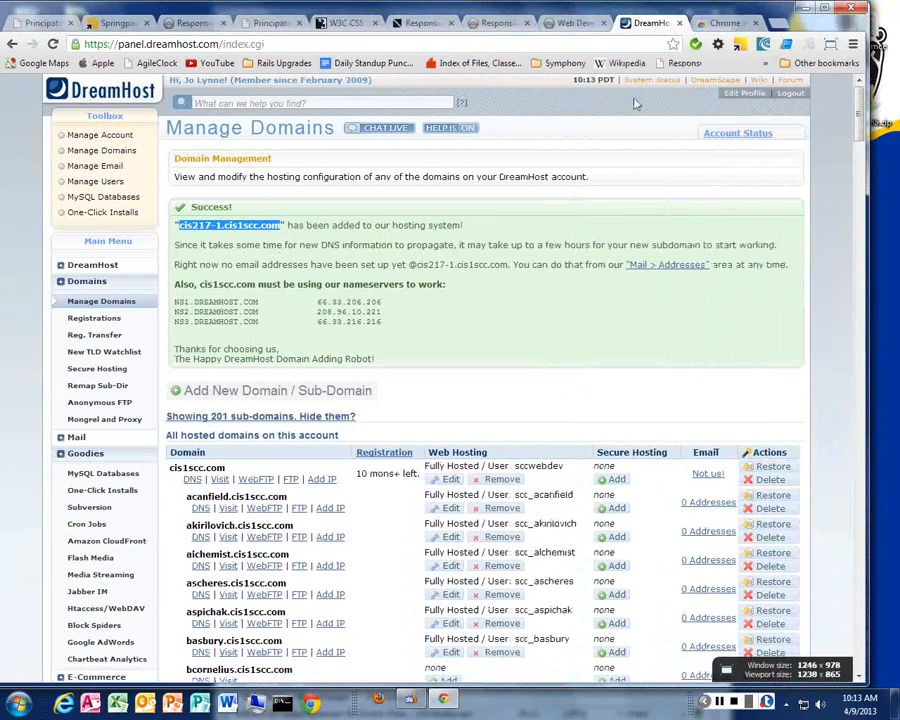
left_click(853, 45)
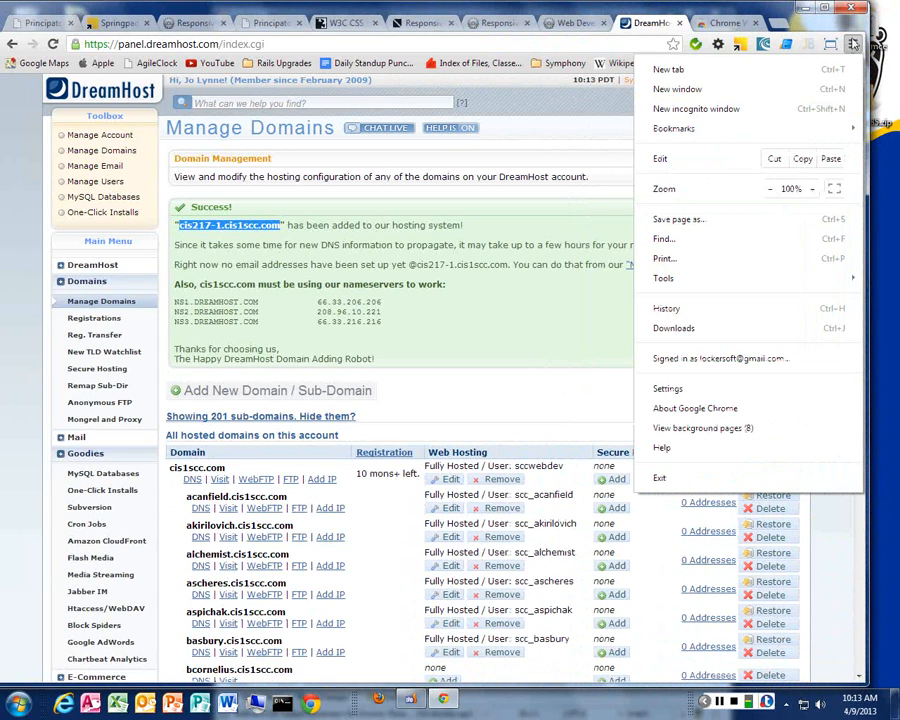
left_click_drag(470, 312, 450, 303)
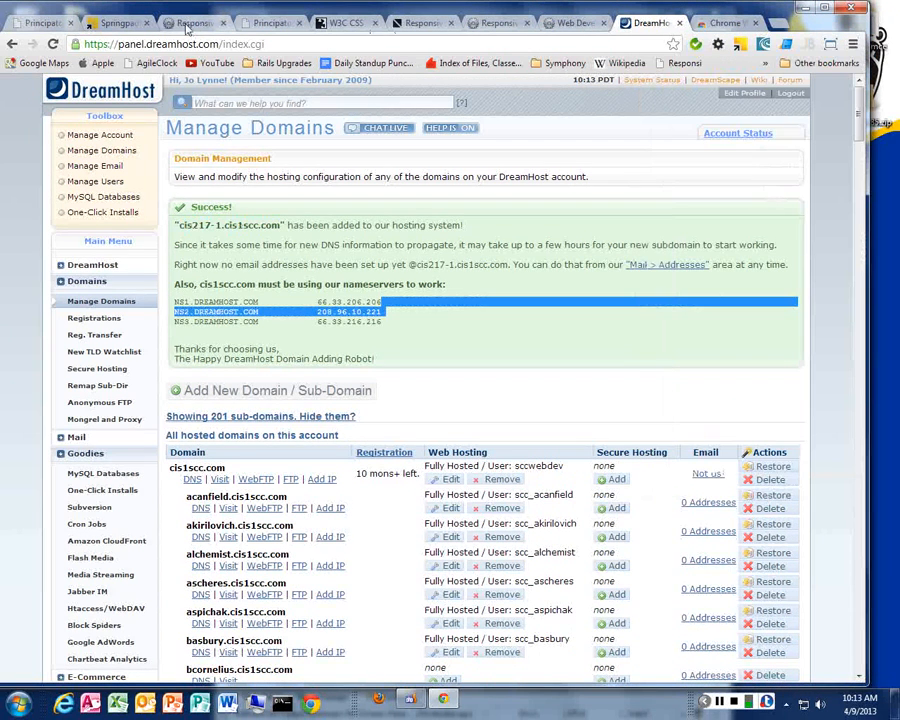
- Enable the Ripple emulator for the Italian Cooking site using the Mobile Web (default) platform
left_click(268, 22)
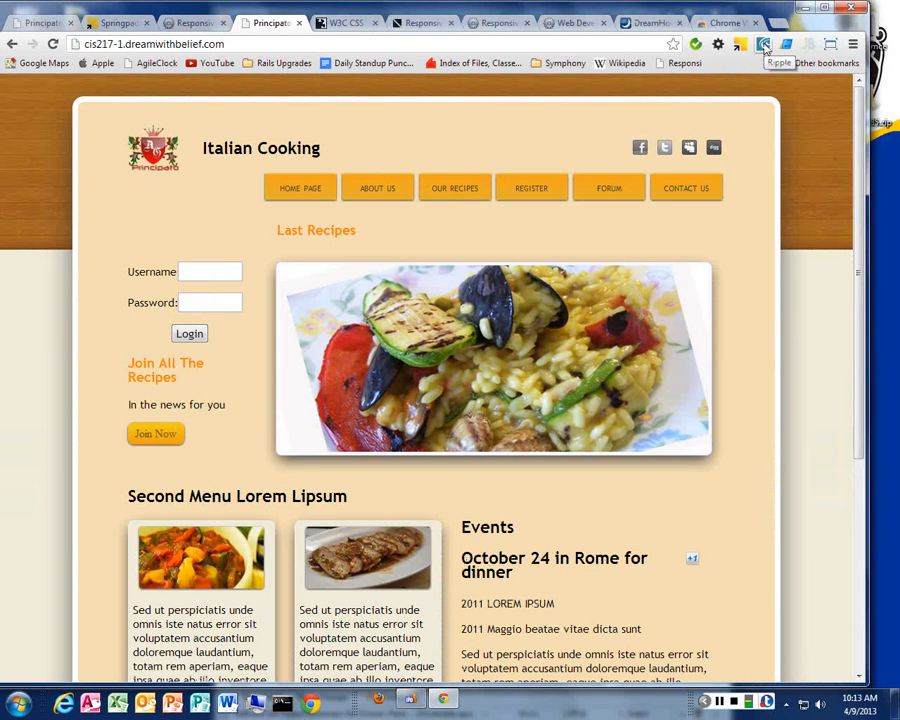
left_click(764, 45)
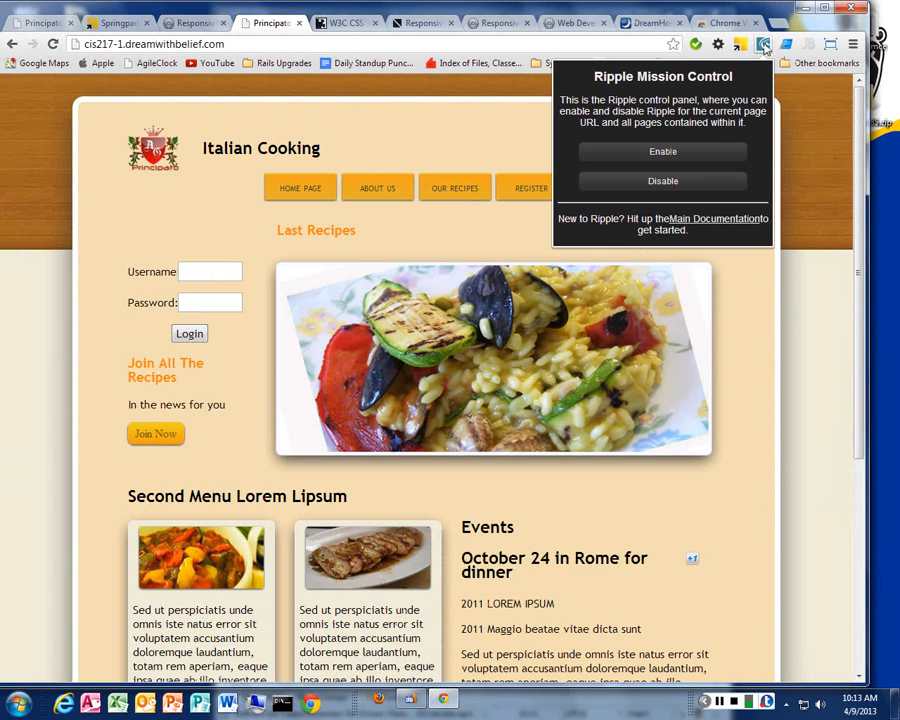
left_click(668, 152)
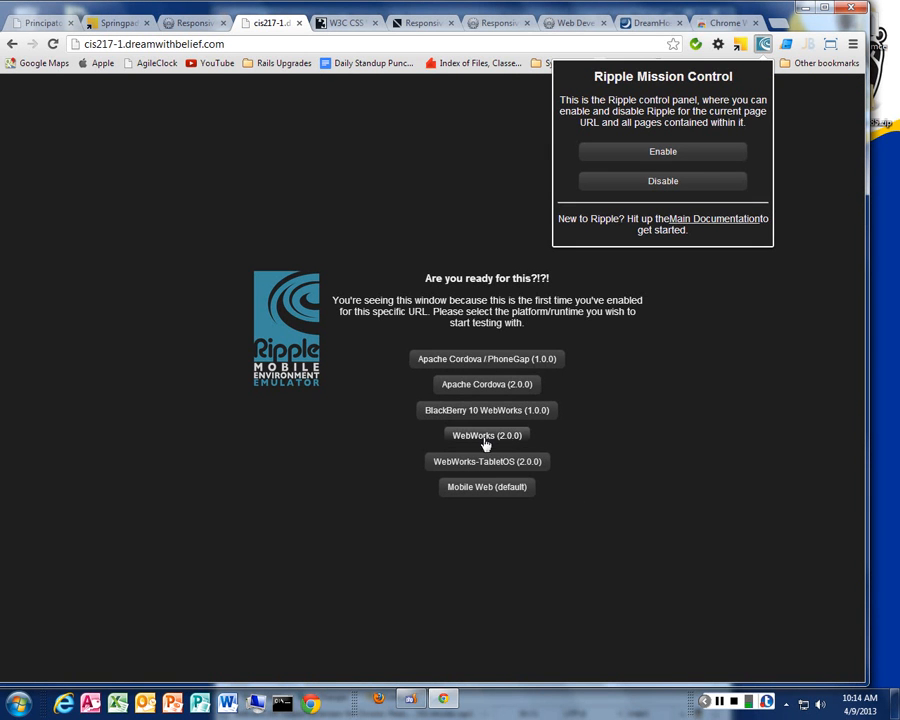
left_click(479, 488)
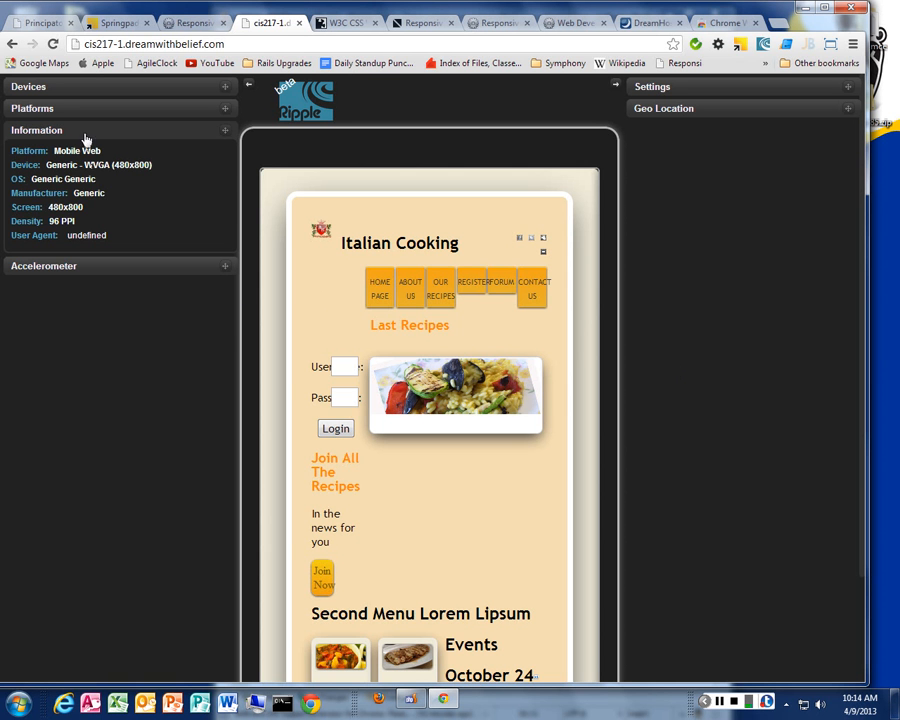
- Emulate the Italian Cooking site on an iPad 3 in landscape orientation
left_click(55, 88)
left_click(106, 115)
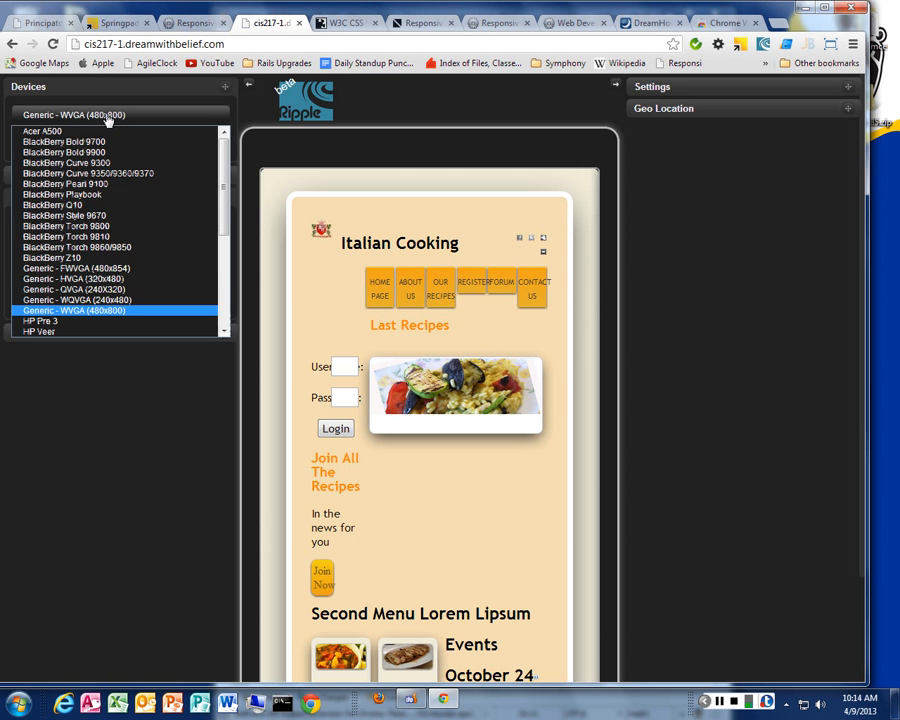
scroll(72, 210, "down", 6)
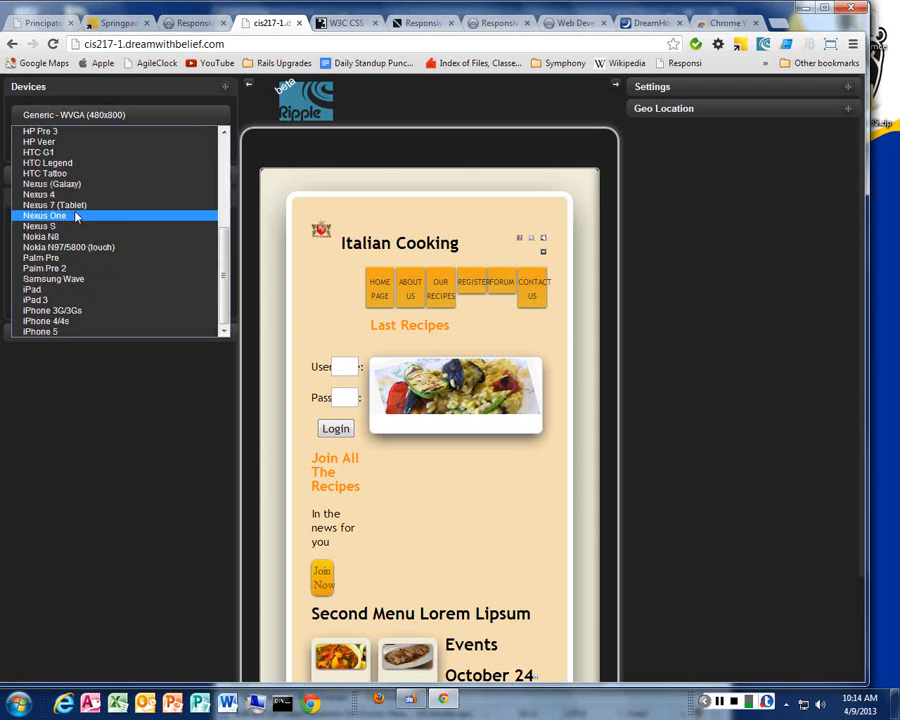
left_click(55, 300)
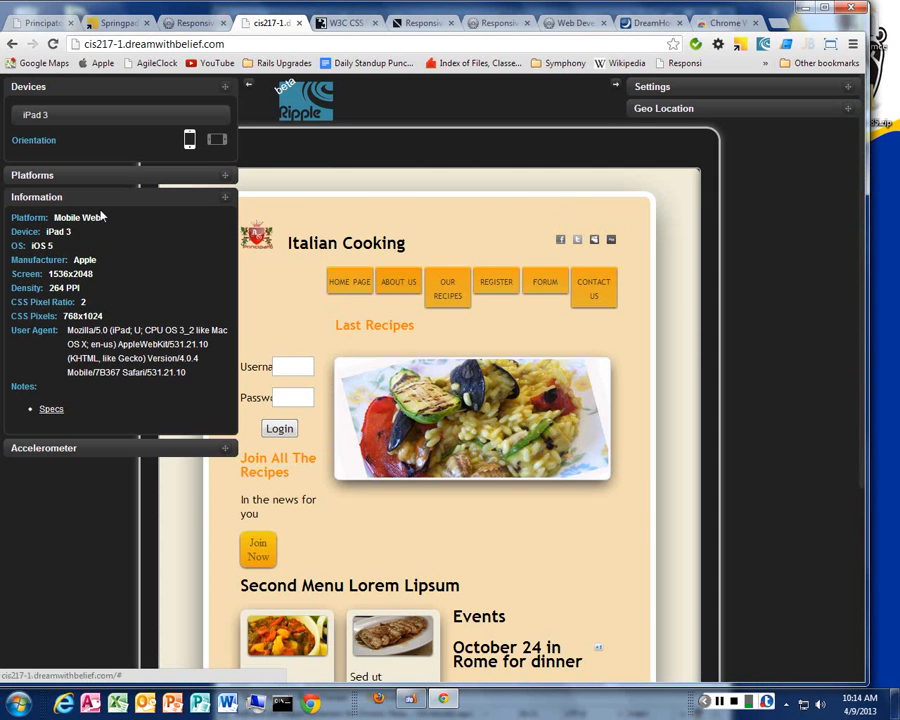
left_click(217, 139)
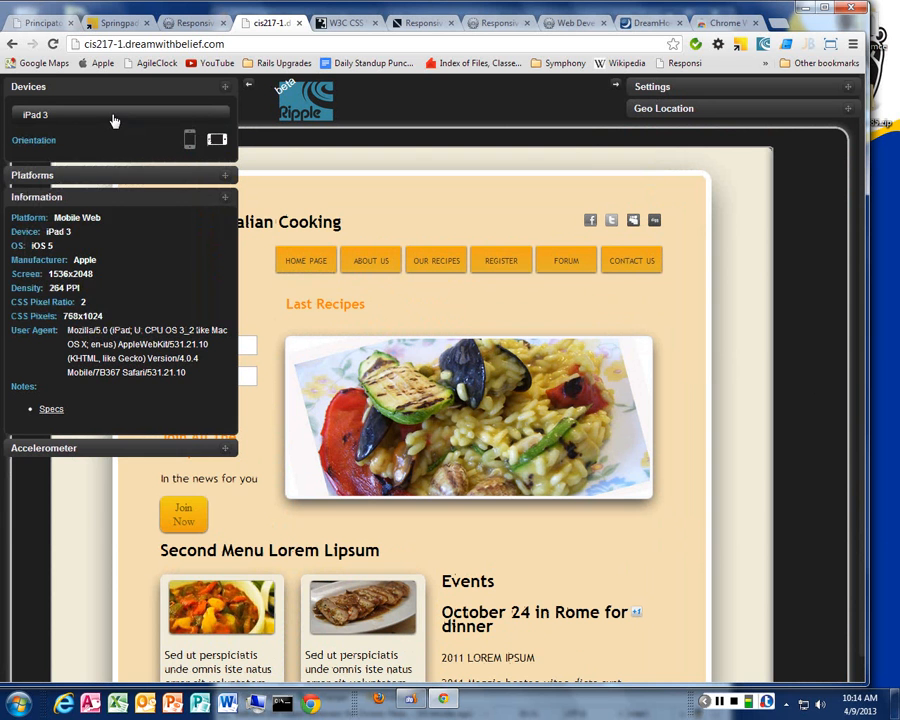
- Check the emulator's platform and version options and the device information for the iPad 3
left_click(100, 178)
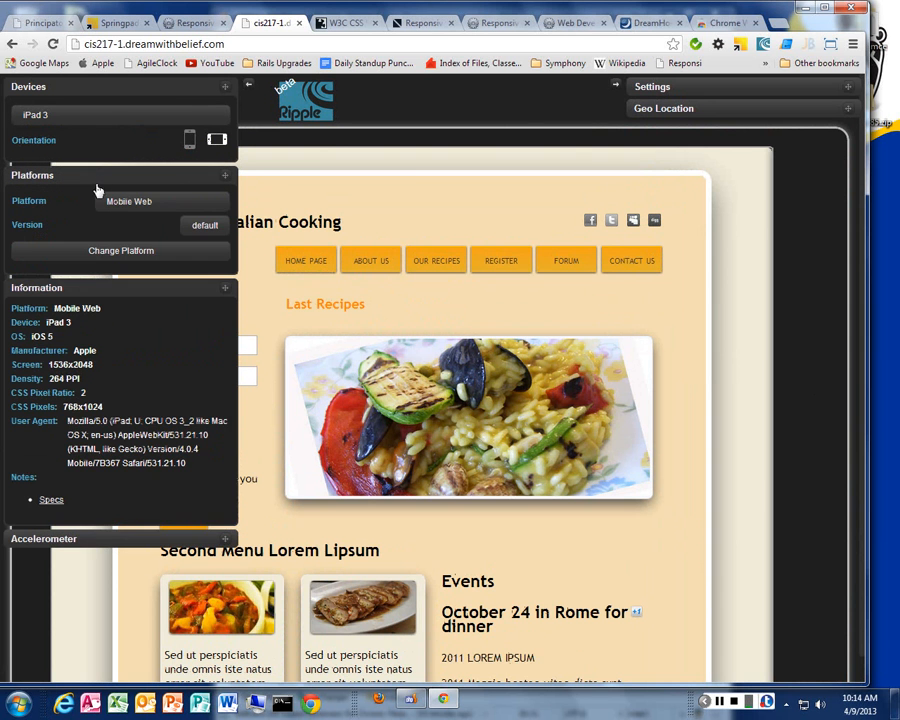
left_click(100, 177)
left_click(90, 200)
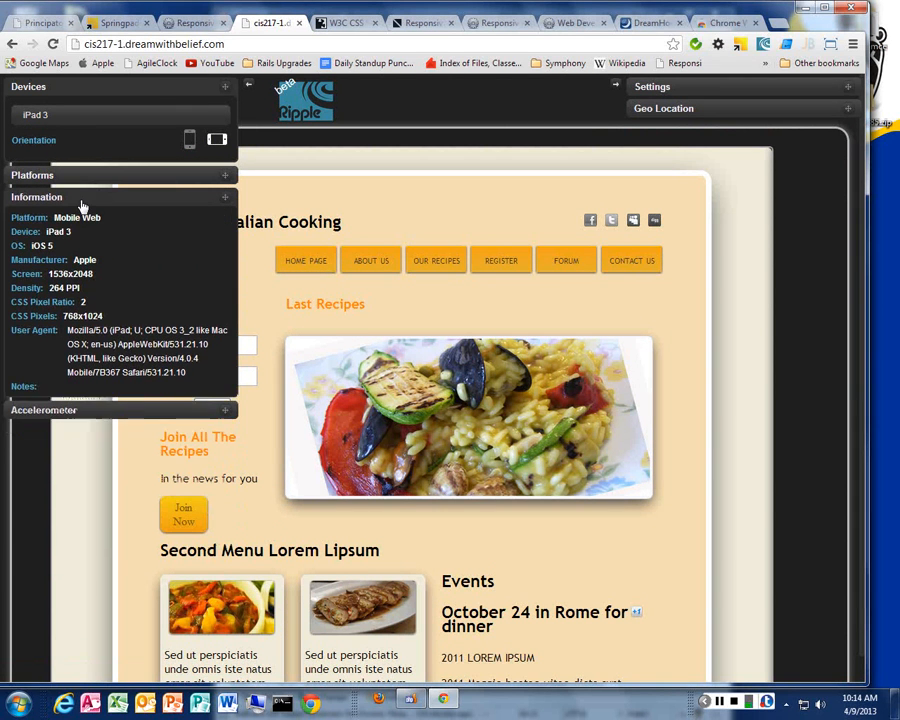
left_click(82, 201)
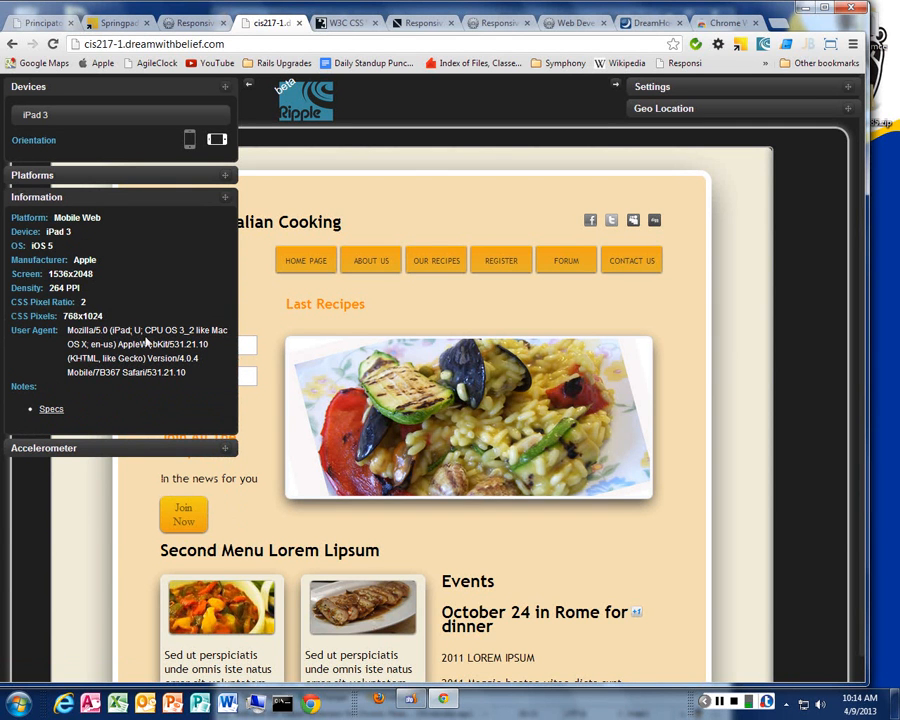
- Simulate a shake with the accelerometer and tilt the virtual device to about beta 70 deg and gamma 59 deg
left_click(60, 448)
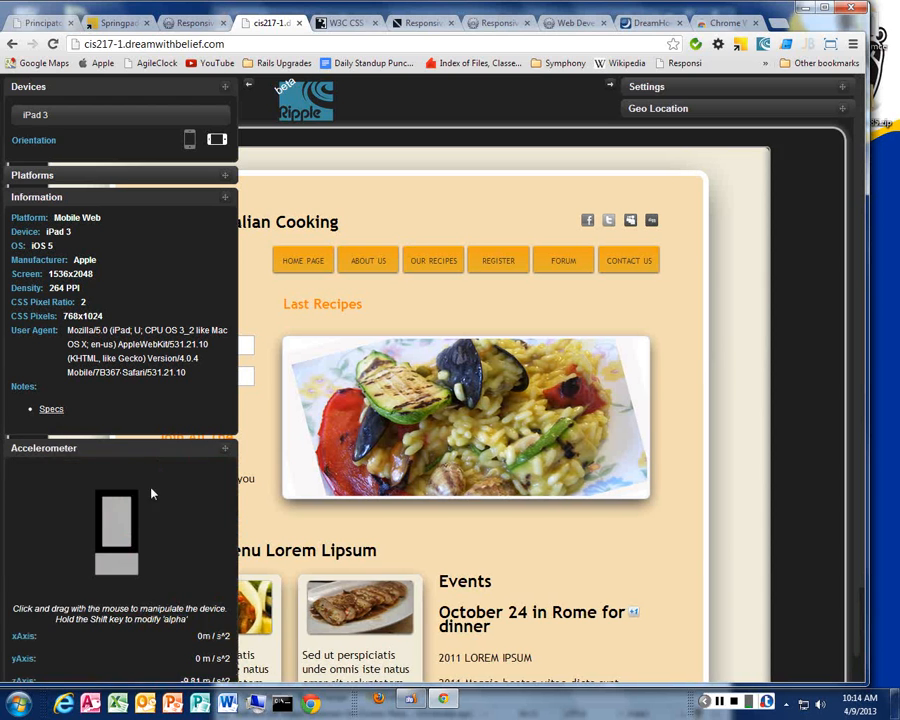
scroll(155, 535, "down", 1)
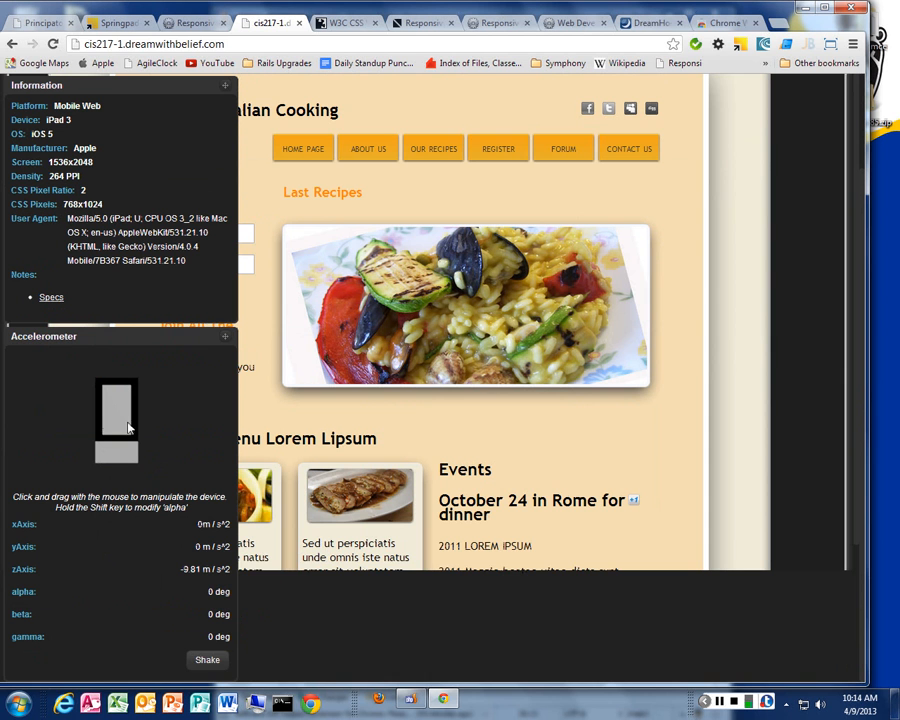
left_click(207, 661)
left_click_drag(120, 427, 181, 379)
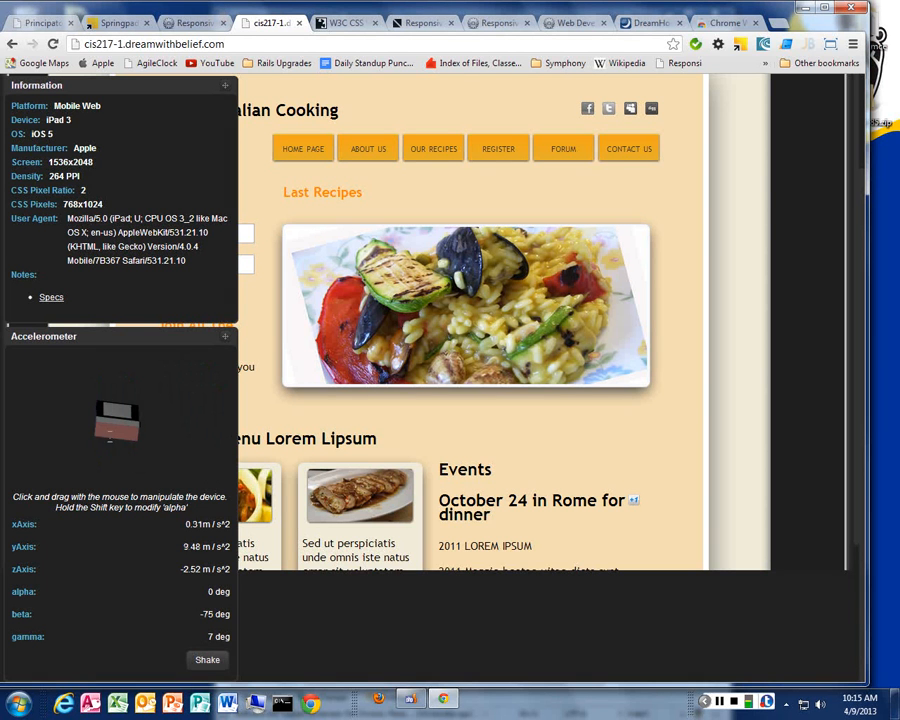
left_click_drag(100, 420, 40, 420)
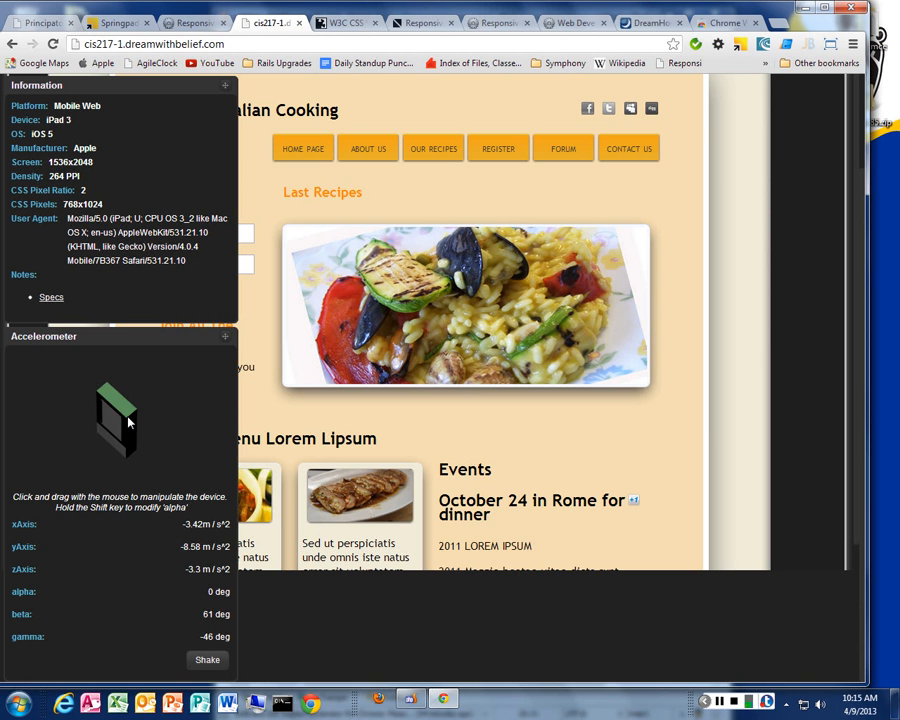
left_click_drag(163, 420, 203, 417)
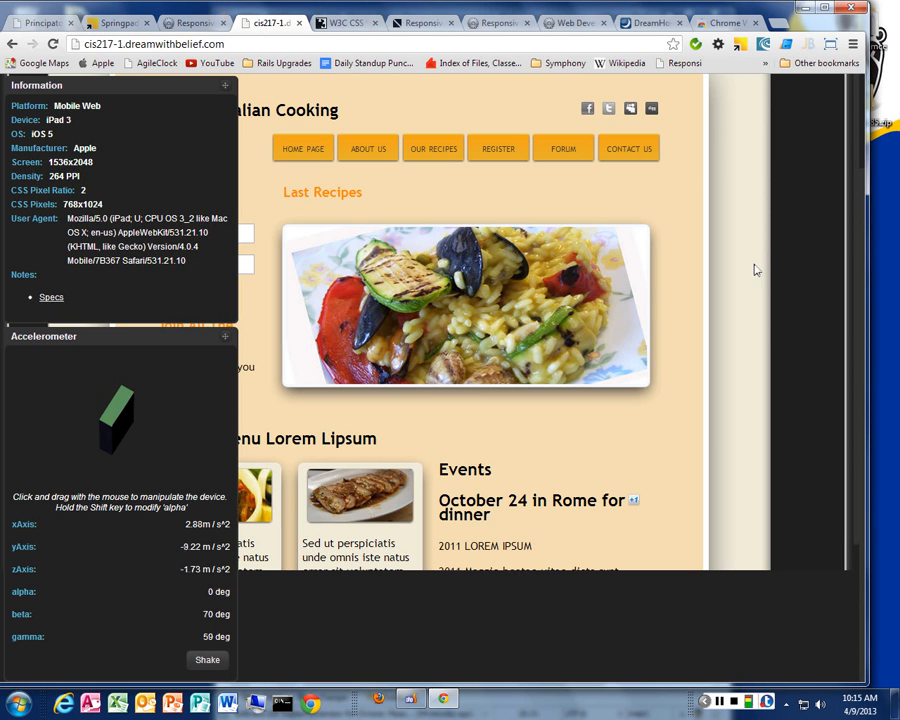
- Expand the Geo Location settings and collapse the Devices, Information and Accelerometer sections
scroll(777, 241, "up", 2)
left_click(735, 108)
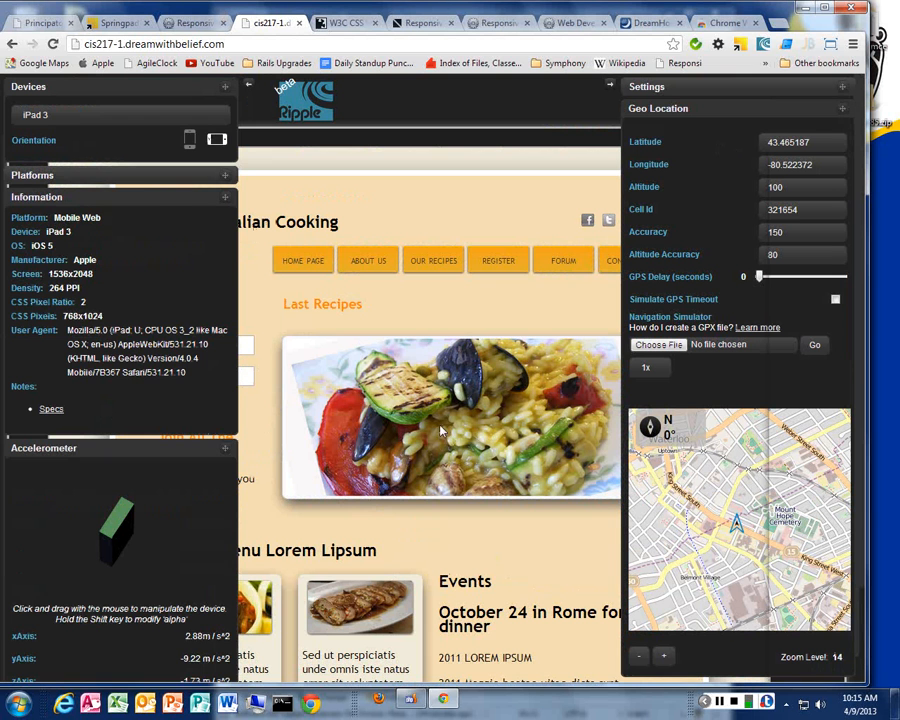
left_click(200, 91)
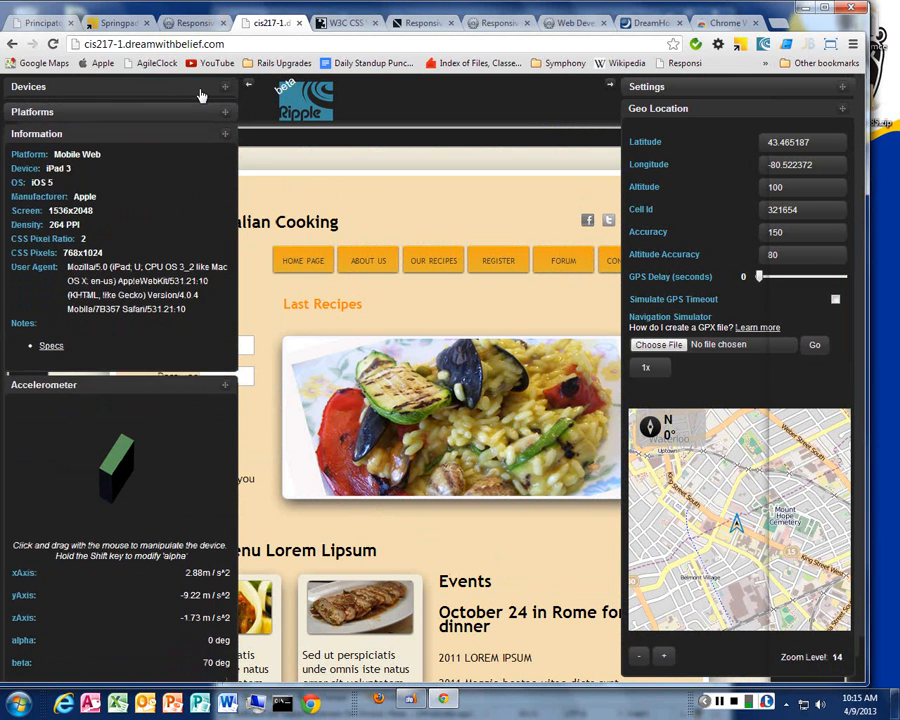
left_click(167, 129)
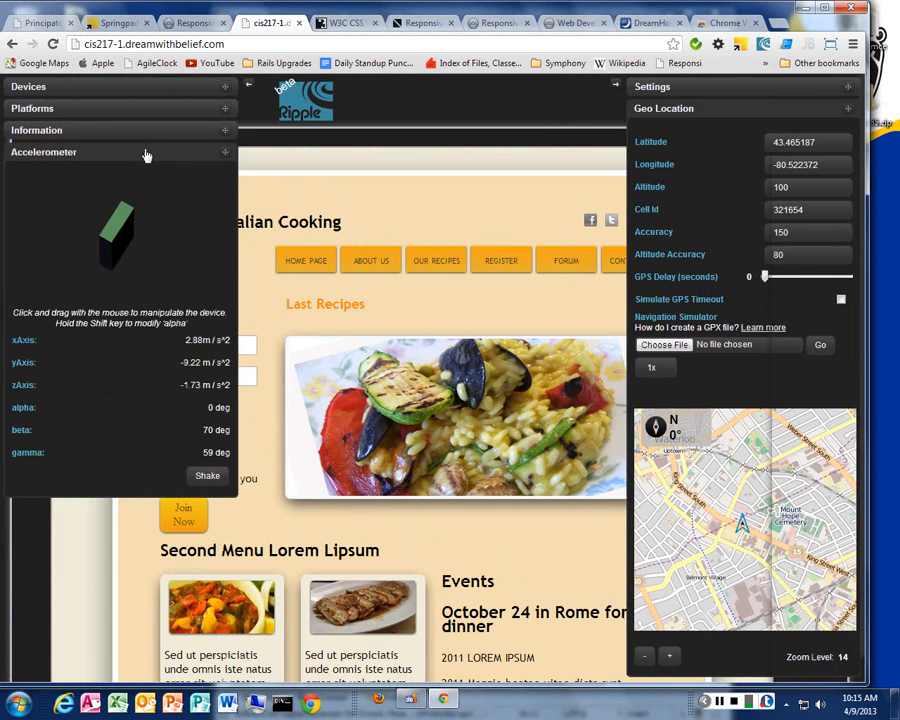
left_click(146, 155)
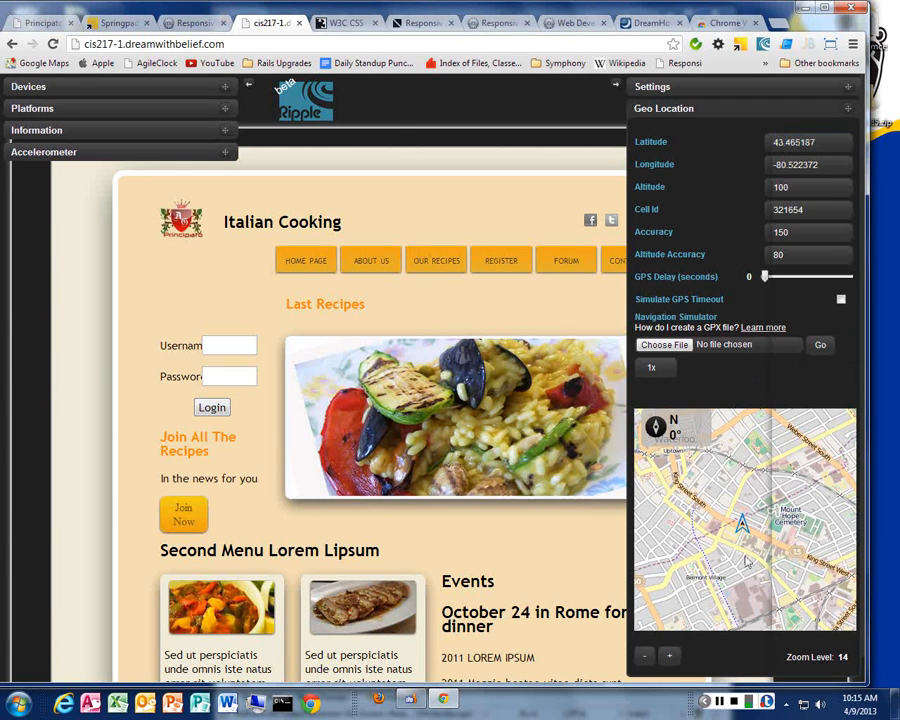
- Enlarge the page to 125% and shift the emulated location on the map to the area beside Erbsville Road
key("ctrl+plus")
key("ctrl+plus")
scroll(754, 555, "down", 2)
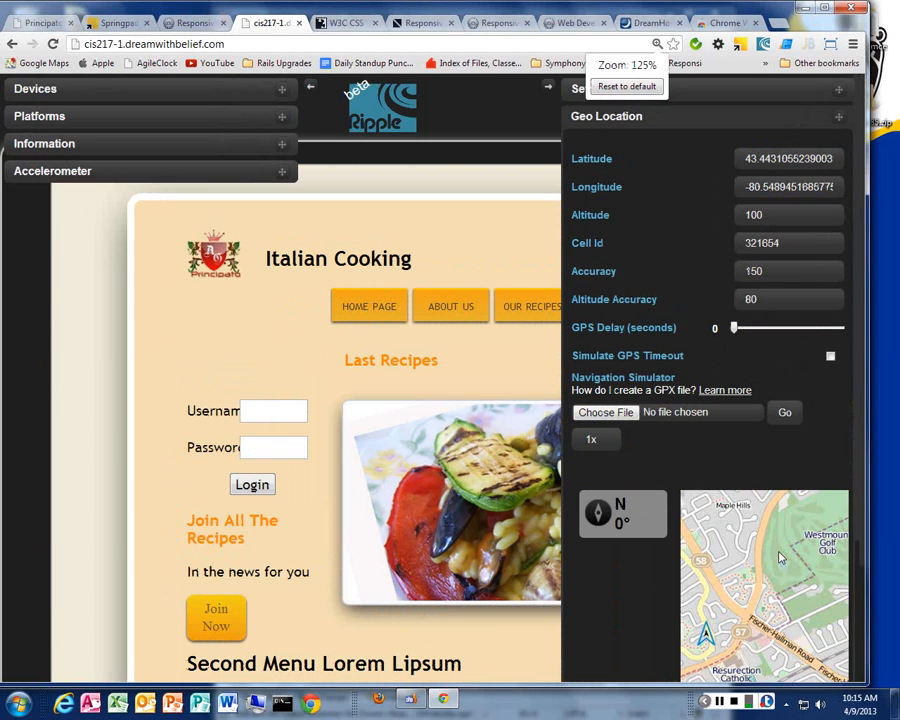
scroll(785, 558, "up", 2)
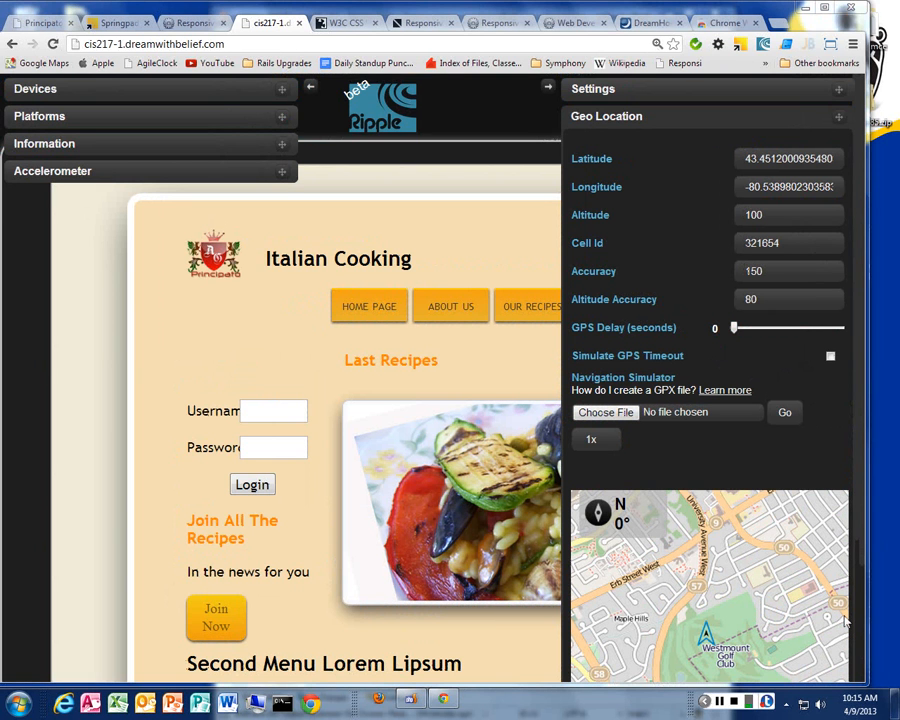
left_click_drag(861, 572, 835, 620)
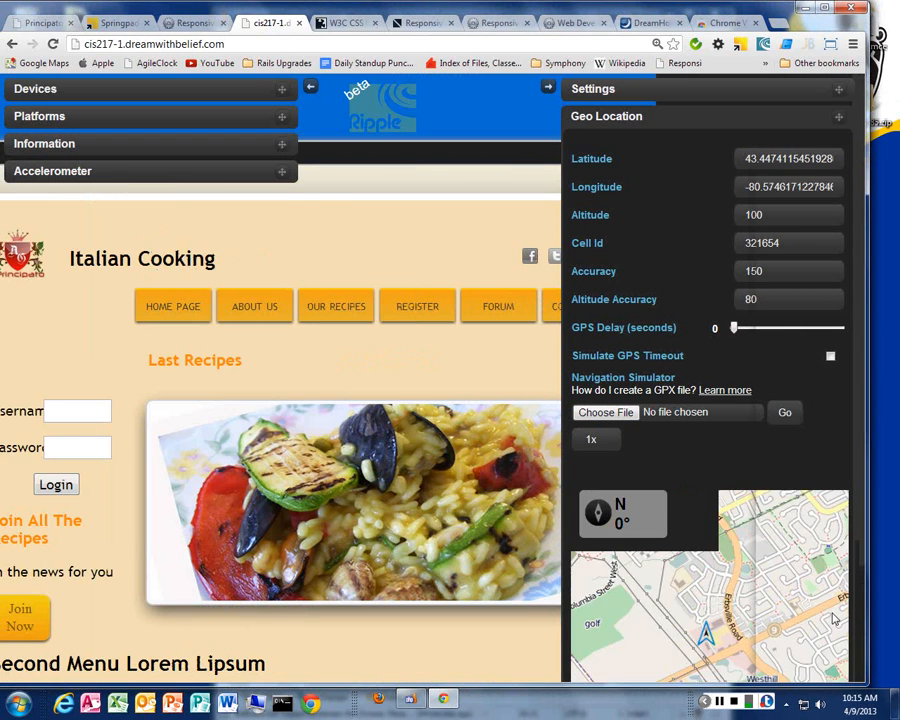
- Reduce the page zoom until the whole Geo Location section fits and set the map's zoom level to 16
left_click(808, 465)
key("ctrl+minus")
key("ctrl+minus")
key("ctrl+minus")
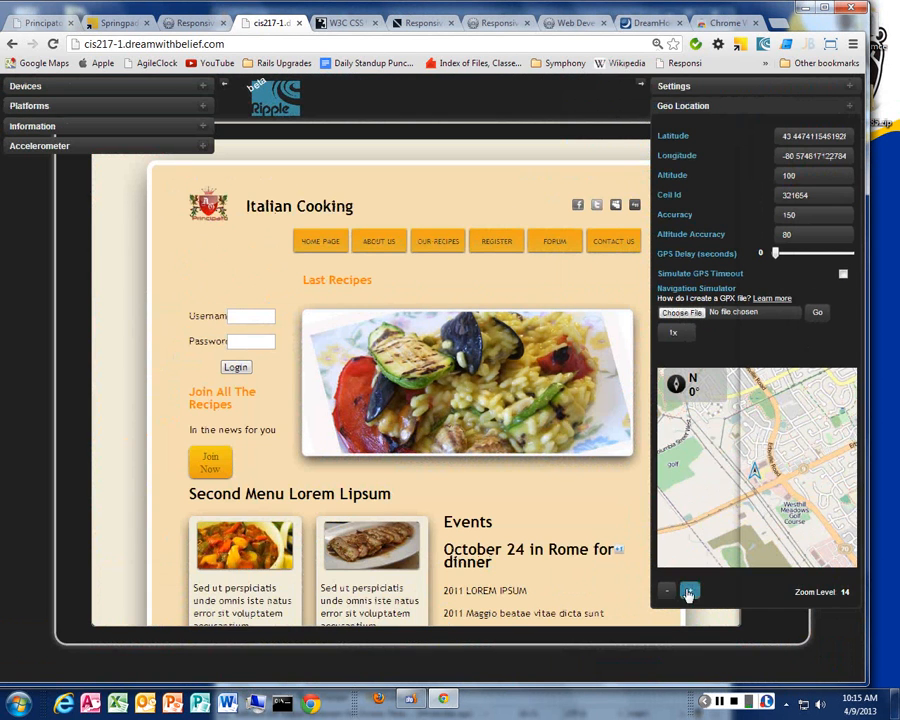
double_click(689, 590)
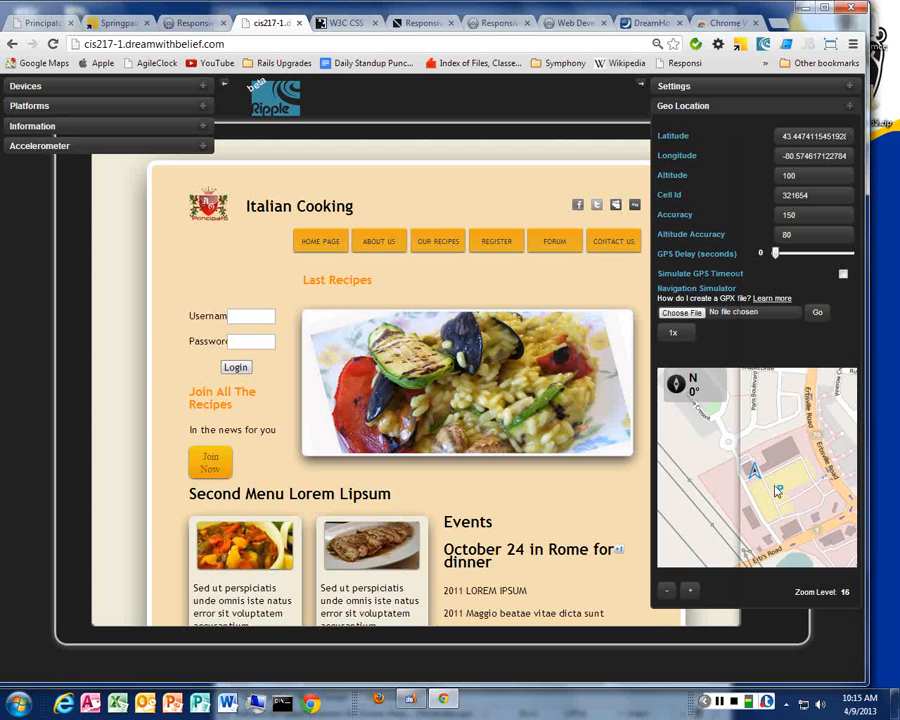
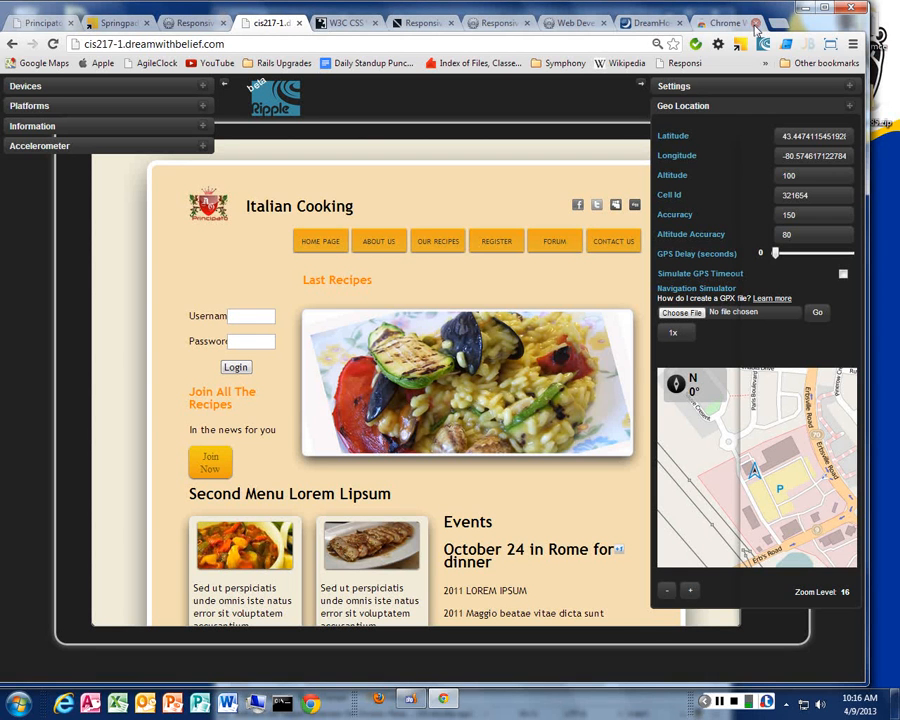
- Return to the Chrome Web Store, leave the Window Resizer details and list the Developer Tools category of extensions
left_click(727, 28)
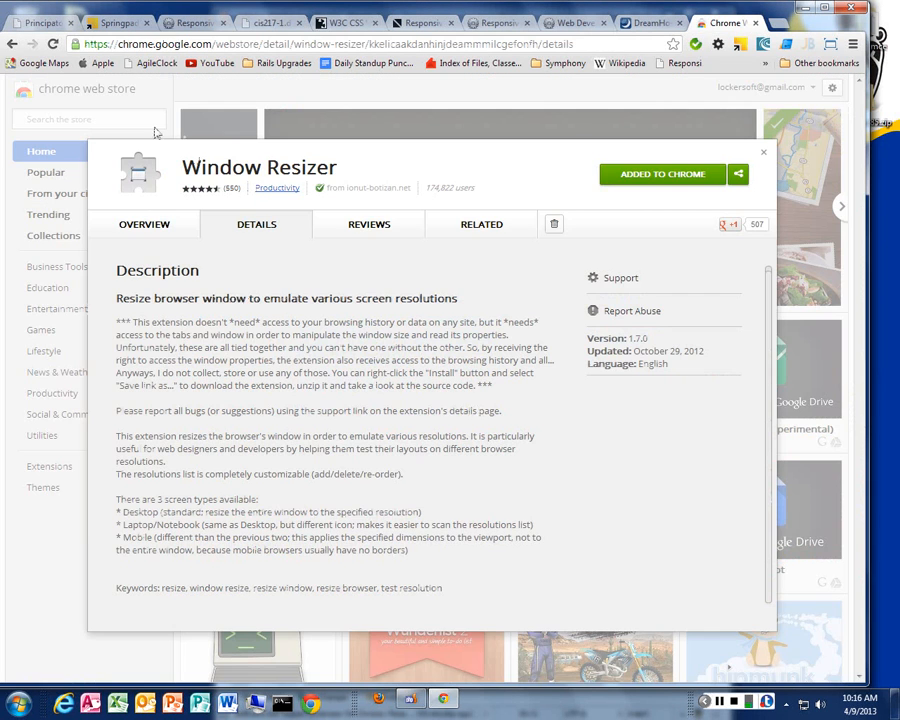
left_click(98, 106)
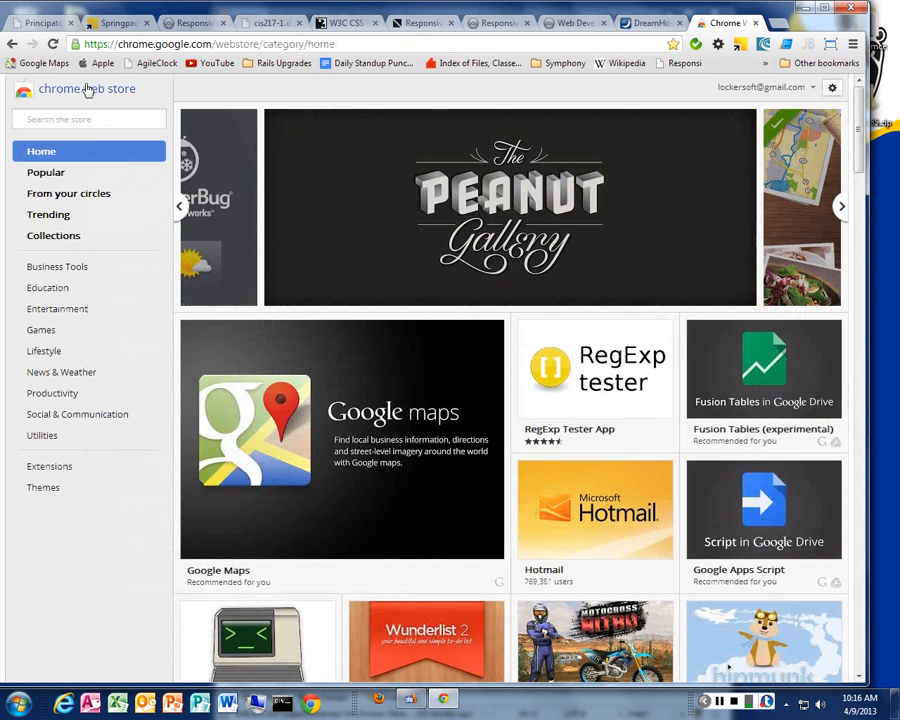
left_click(42, 436)
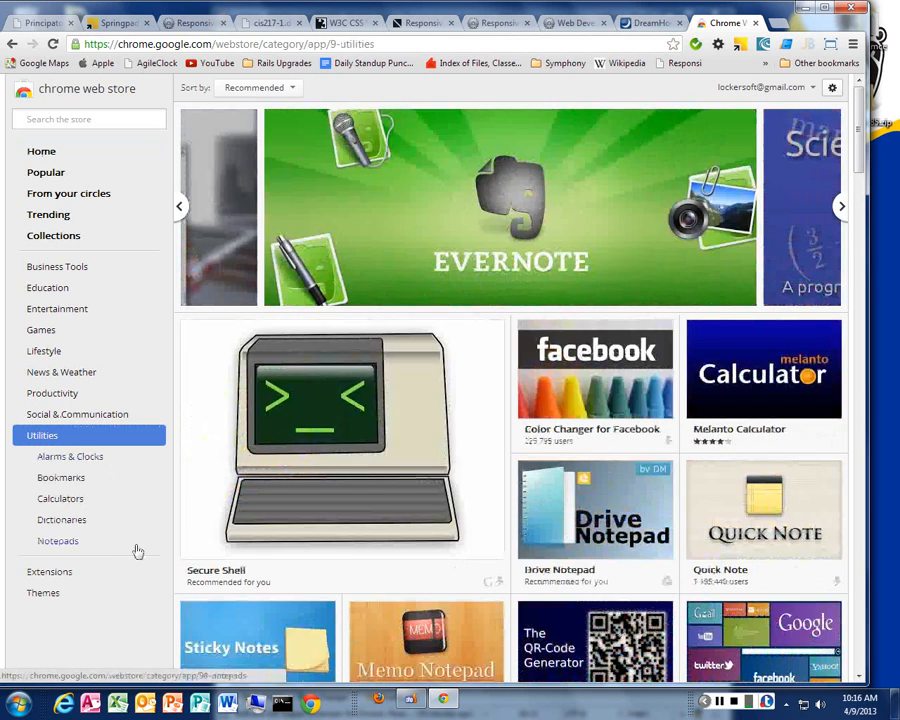
scroll(110, 560, "down", 2)
left_click(82, 572)
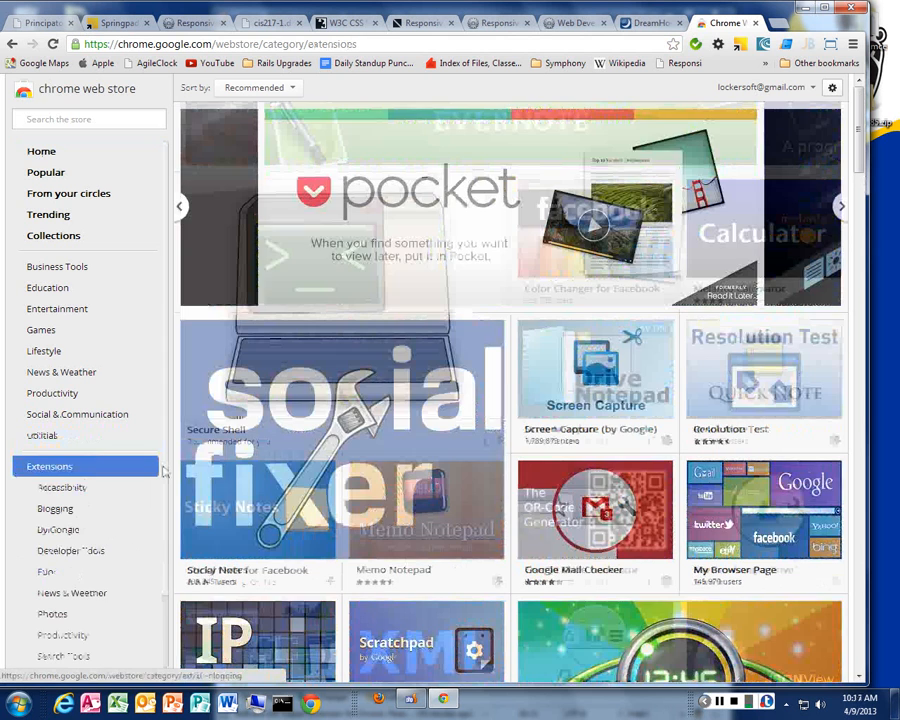
left_click(70, 550)
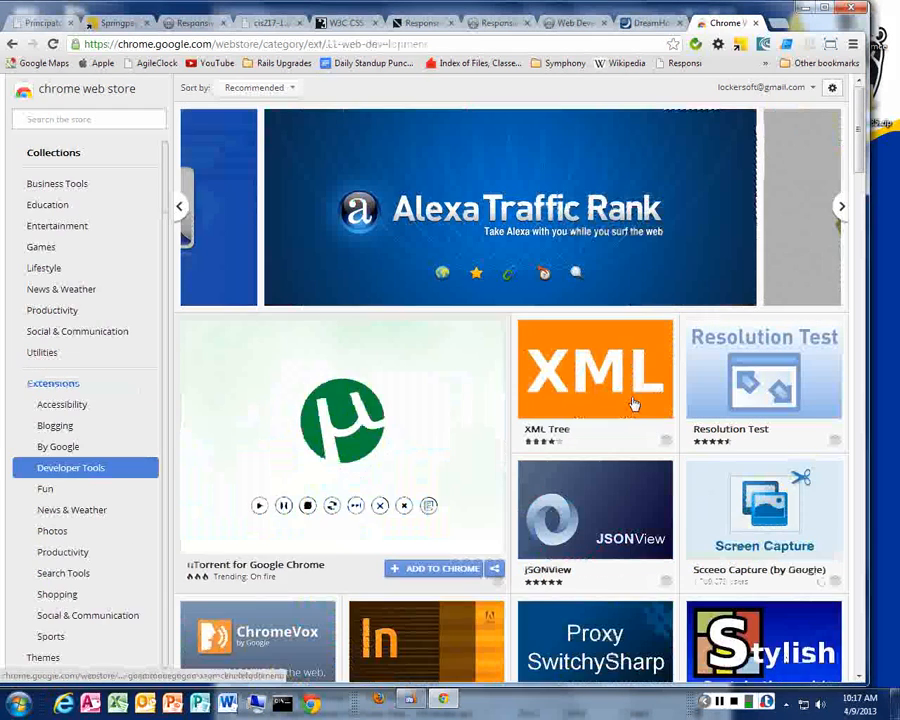
- Look through the Developer Tools extensions for web design aids such as screen capture, color picking and CSS inspection
scroll(800, 462, "down", 2)
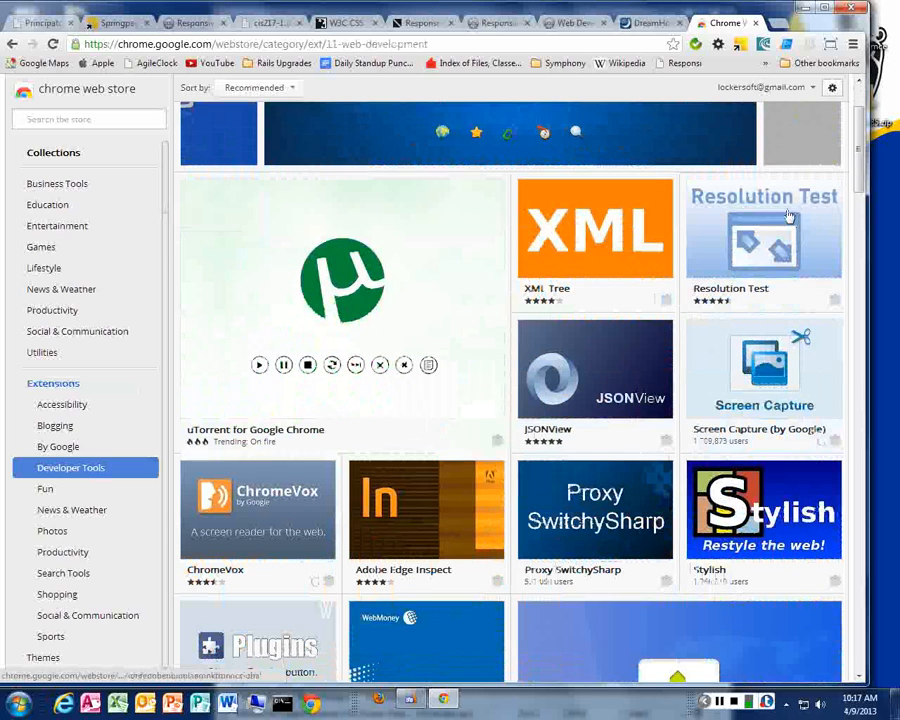
mouse_move(775, 357)
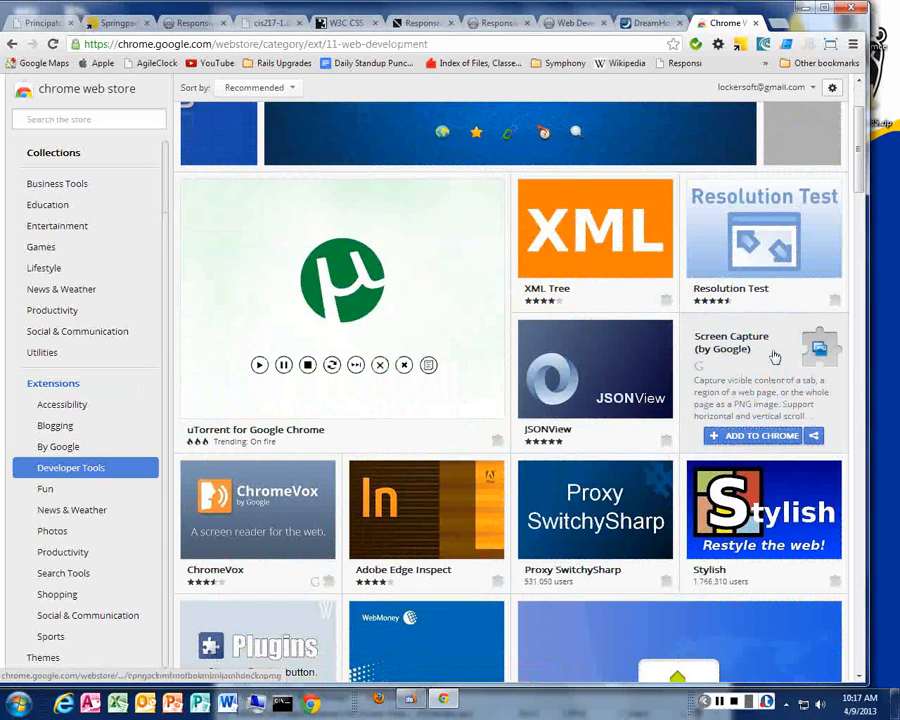
scroll(602, 470, "down", 2)
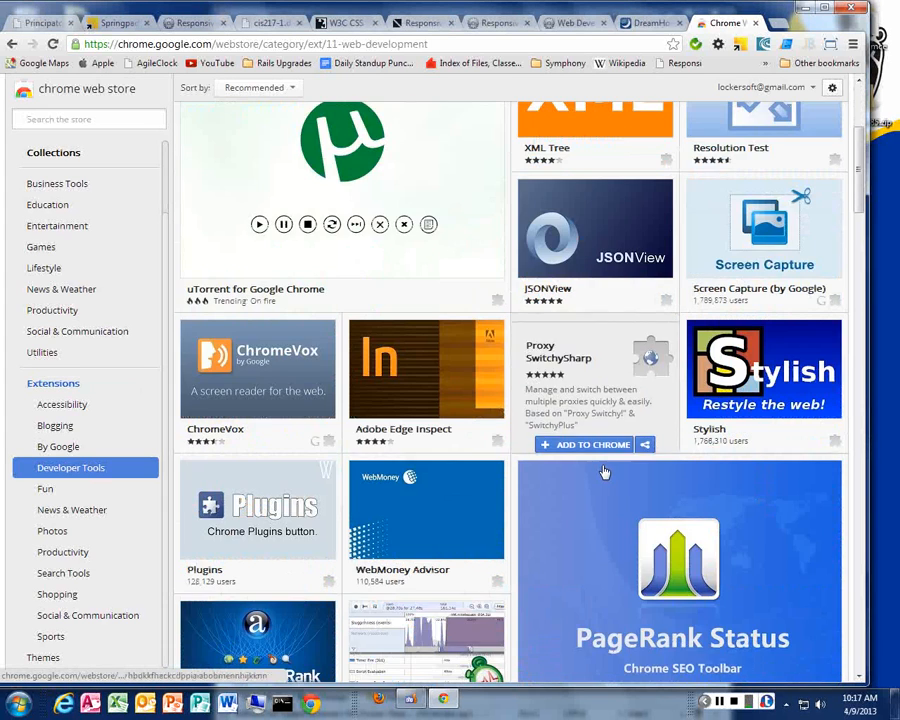
scroll(580, 468, "down", 2)
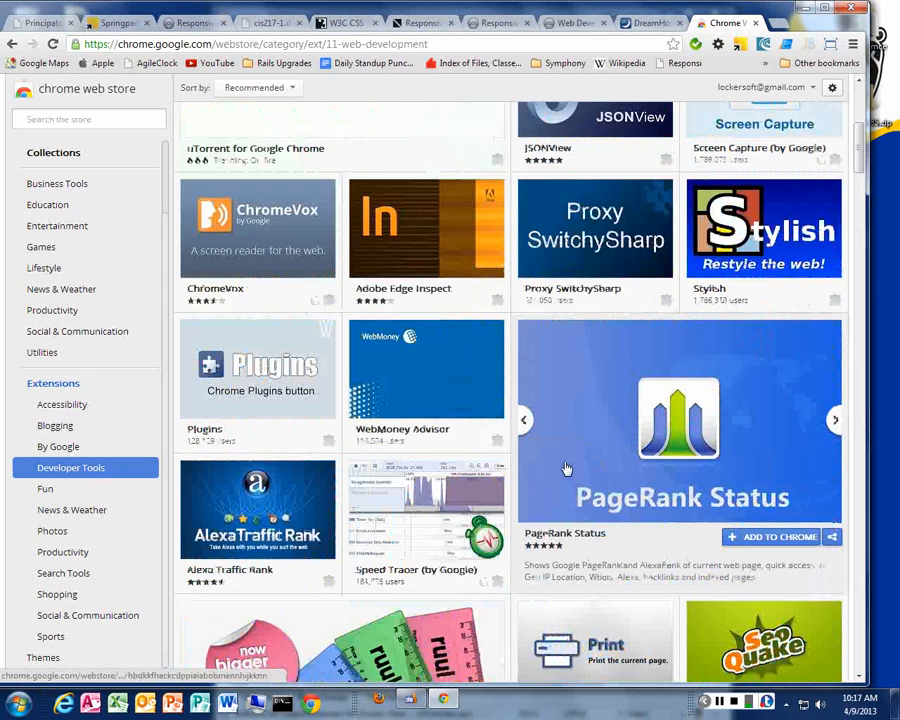
scroll(566, 469, "down", 6)
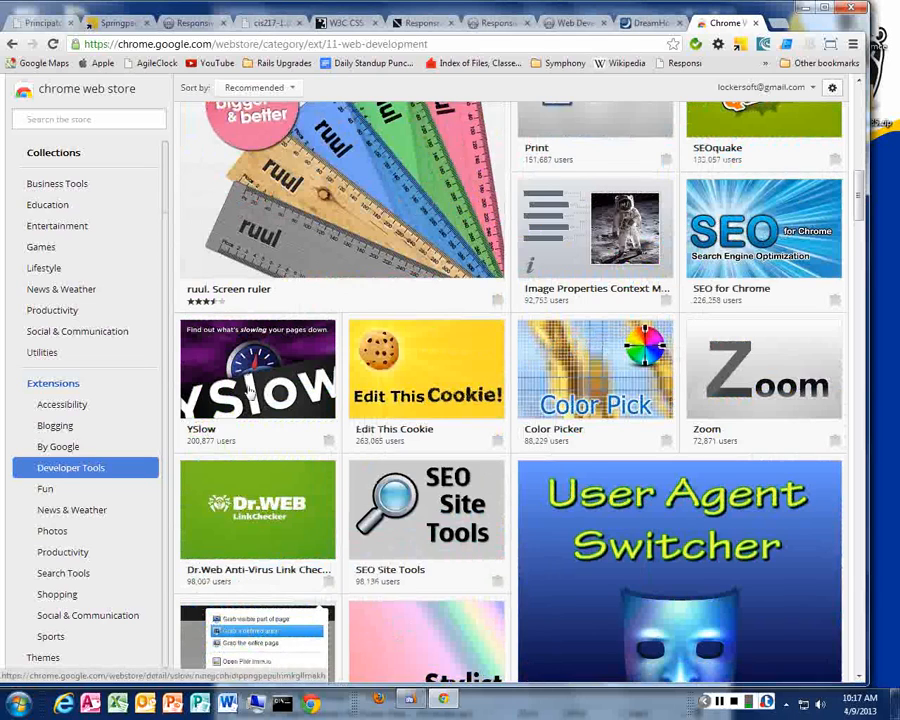
scroll(494, 490, "down", 2)
scroll(591, 506, "down", 4)
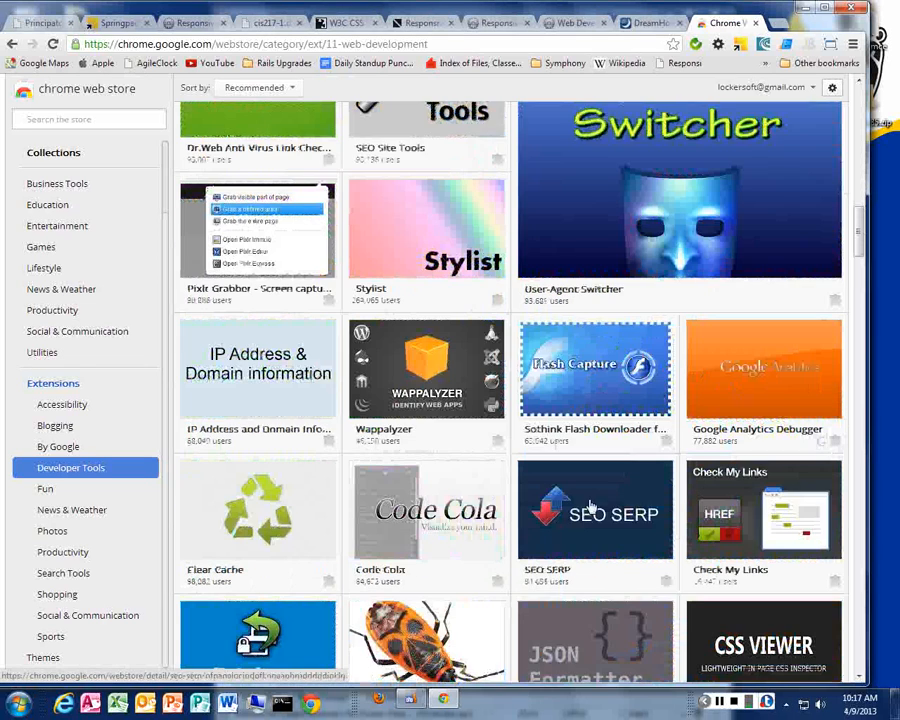
scroll(591, 506, "down", 1)
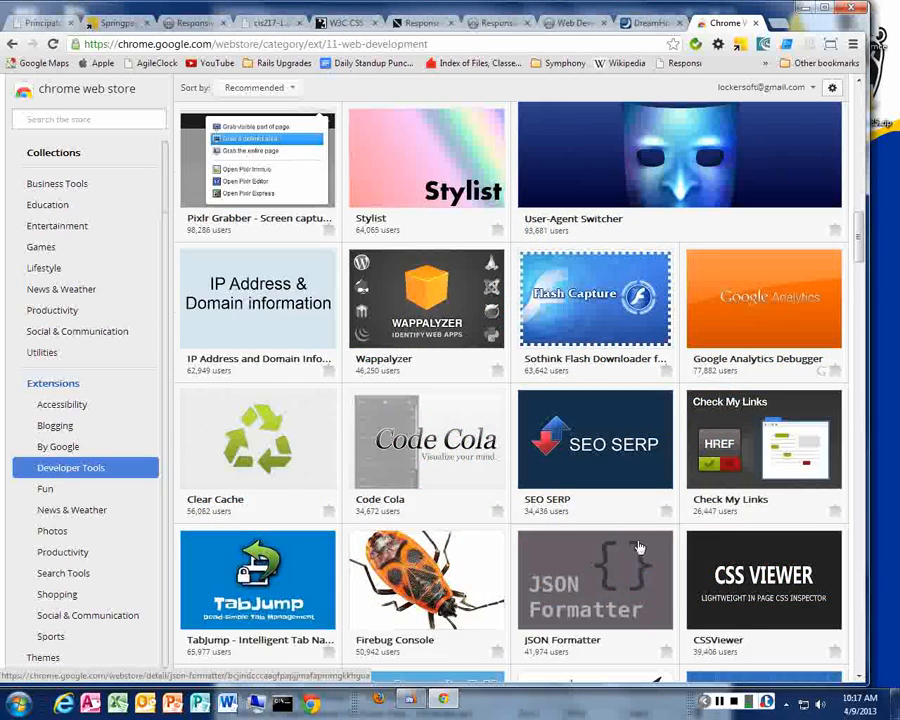
scroll(639, 543, "down", 5)
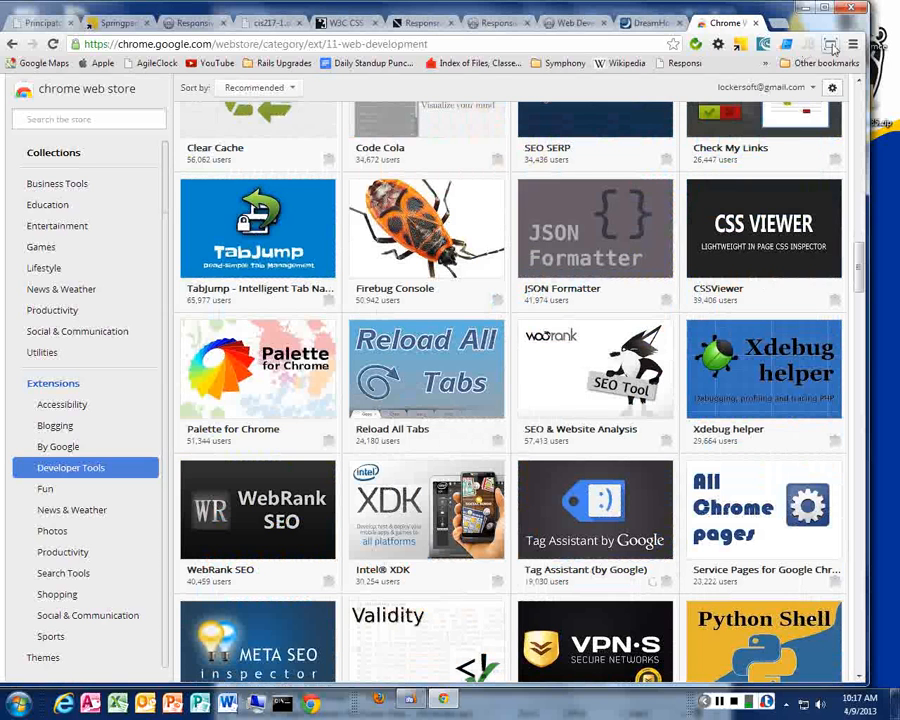
- Read the PageSpeed Insights extension's instructions for opening its panel in the developer tools and analyzing a web page
left_click(786, 44)
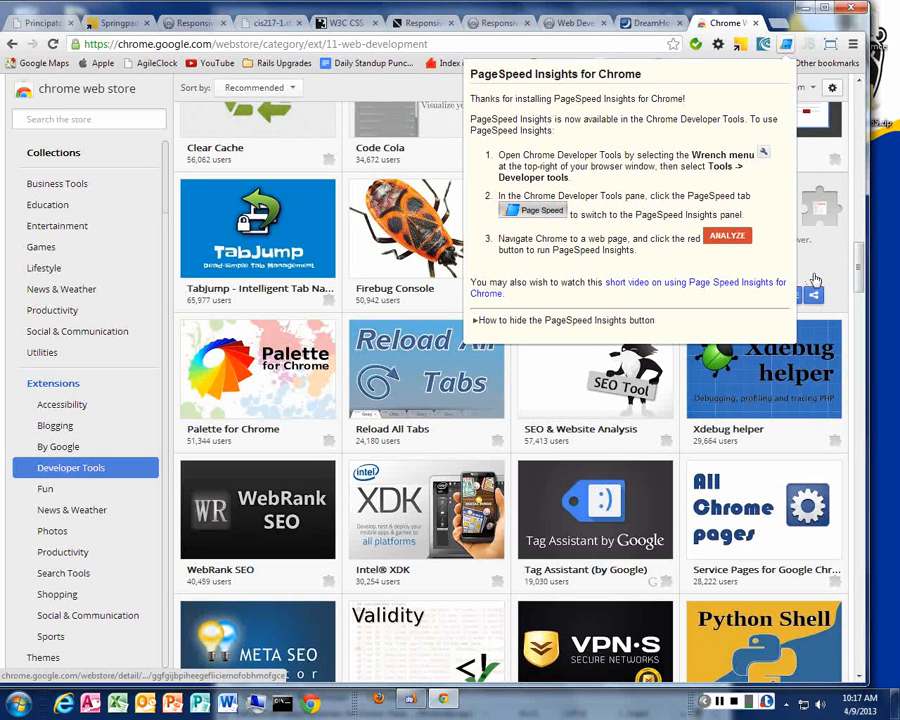
left_click(724, 27)
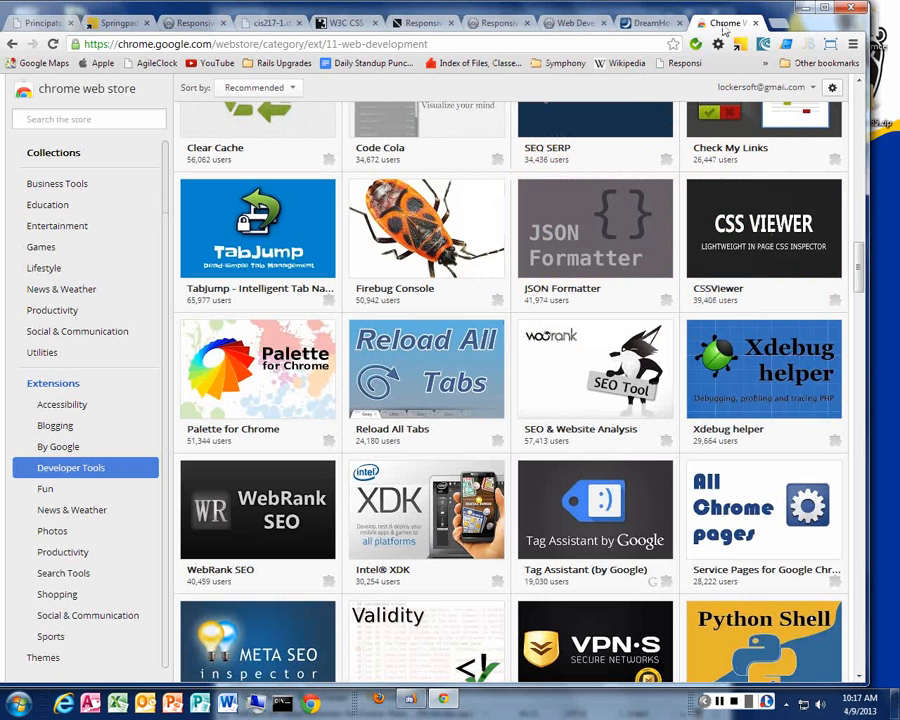
left_click(786, 46)
left_click_drag(785, 205, 790, 315)
left_click_drag(790, 248, 696, 230)
left_click(619, 166)
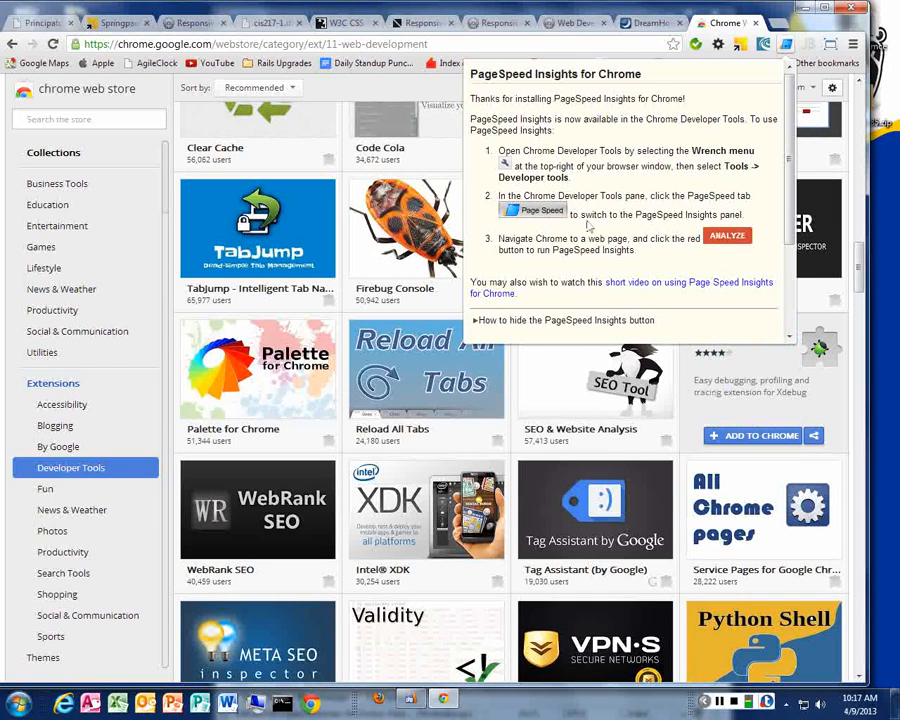
left_click(786, 44)
left_click(786, 44)
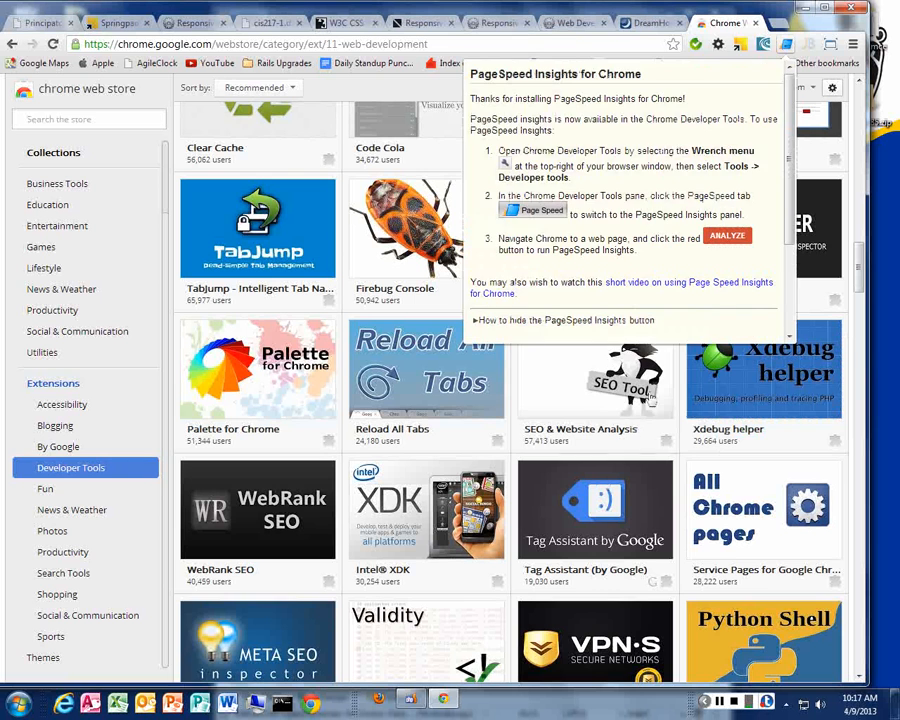
- View and close the Xdebug helper details, and look further down the Developer Tools category for more web development extensions
left_click(688, 418)
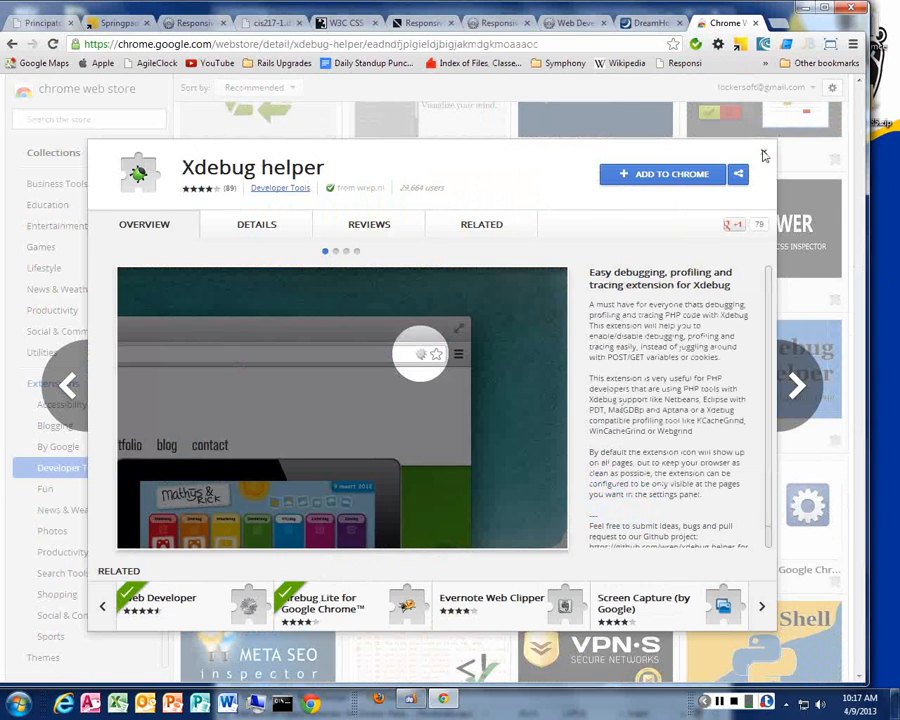
left_click(763, 151)
scroll(612, 404, "down", 4)
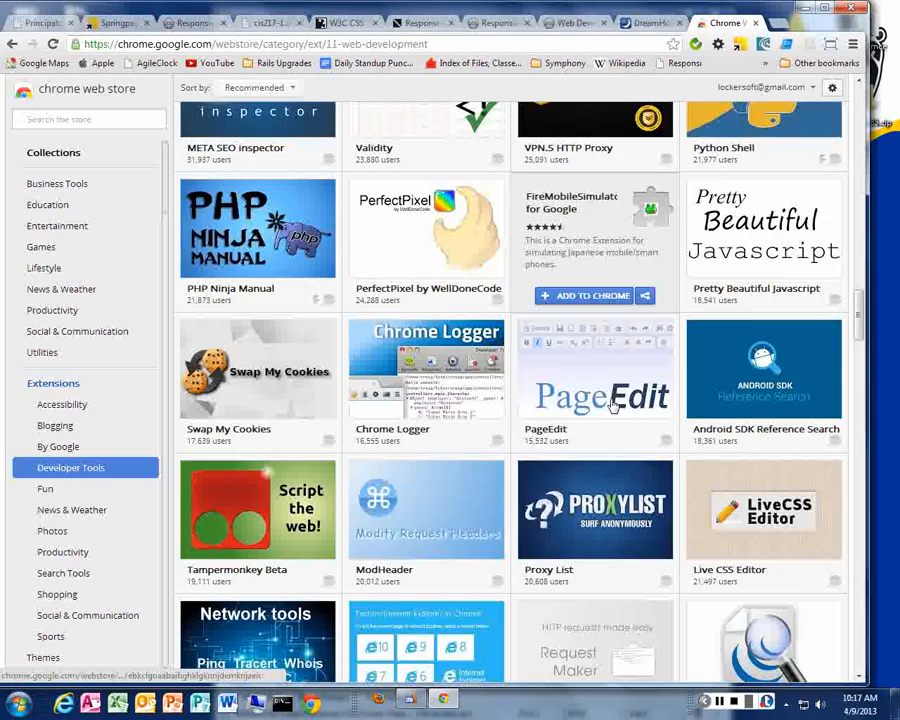
scroll(612, 404, "down", 7)
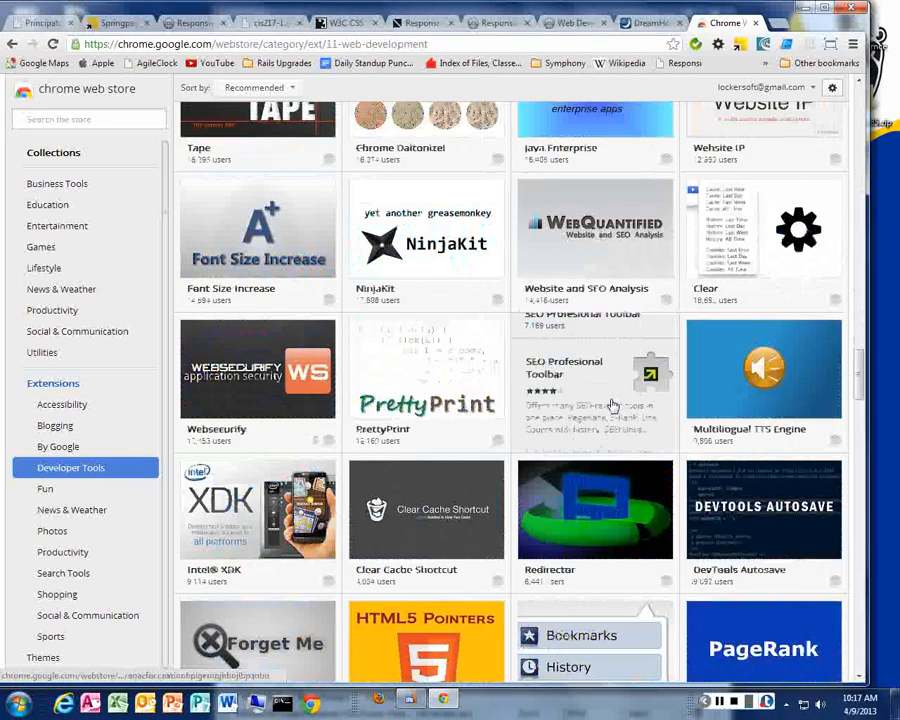
scroll(614, 404, "down", 5)
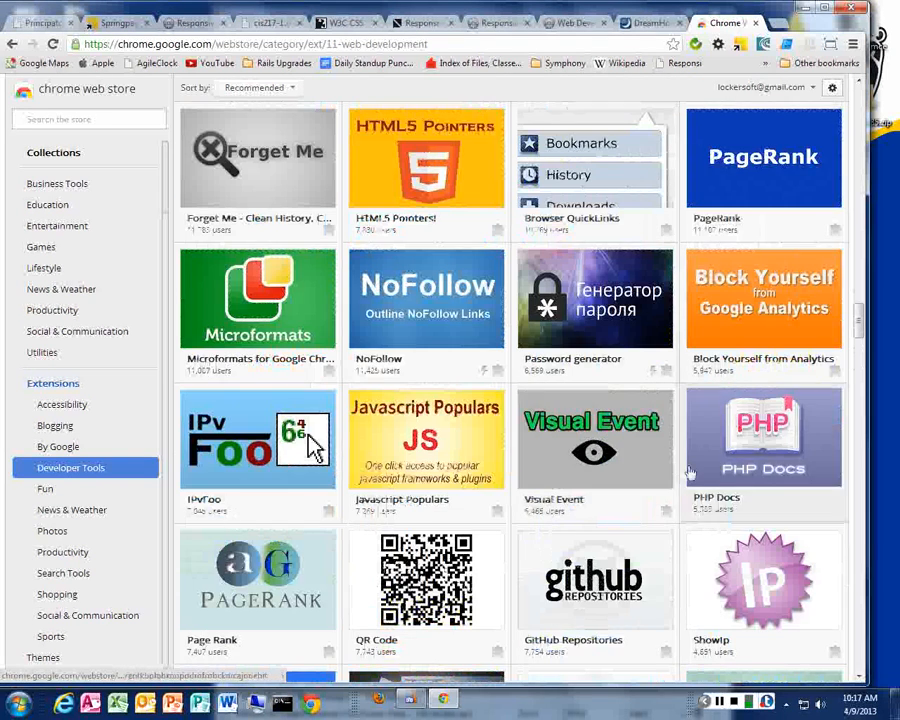
scroll(708, 470, "down", 4)
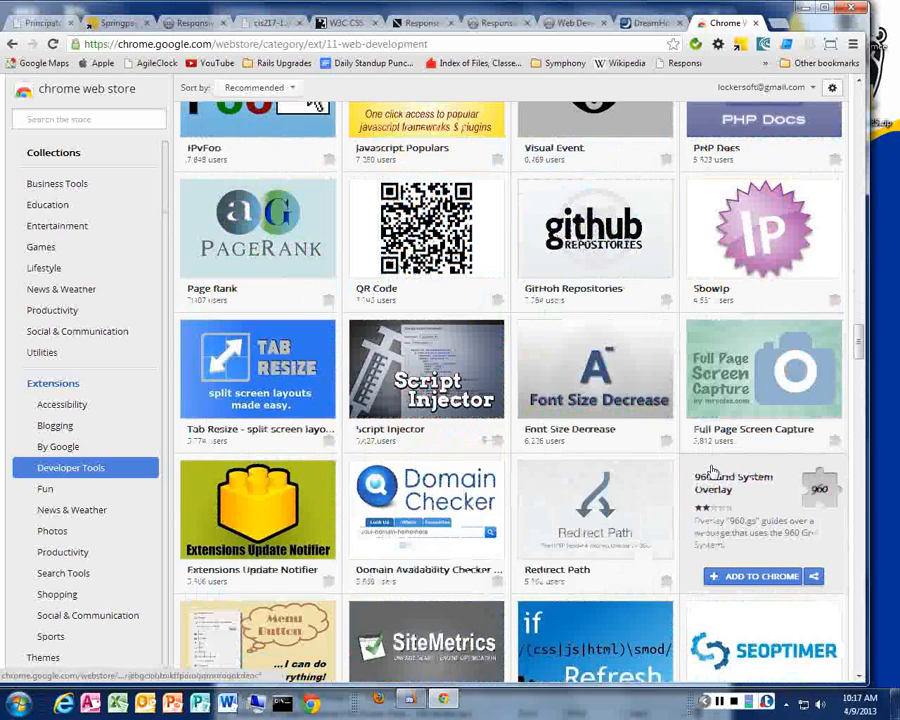
scroll(712, 470, "down", 8)
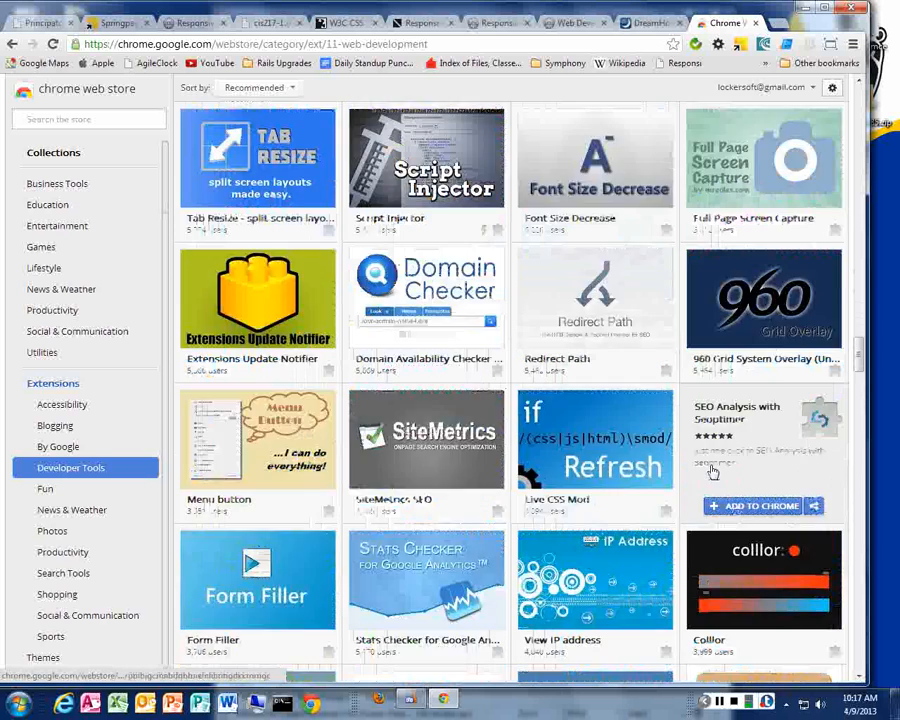
scroll(710, 465, "down", 6)
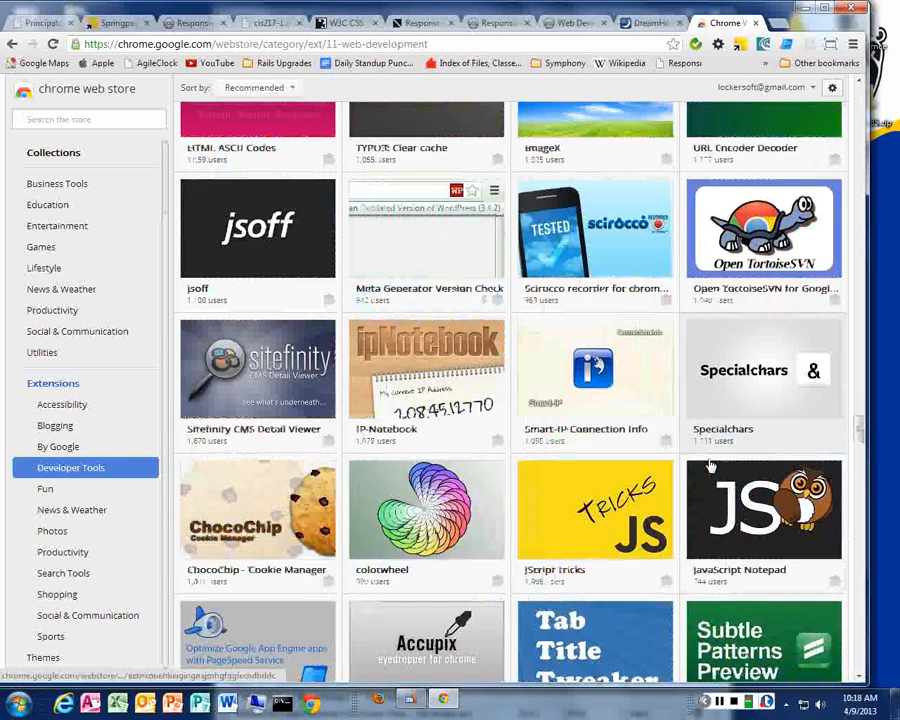
scroll(710, 467, "down", 5)
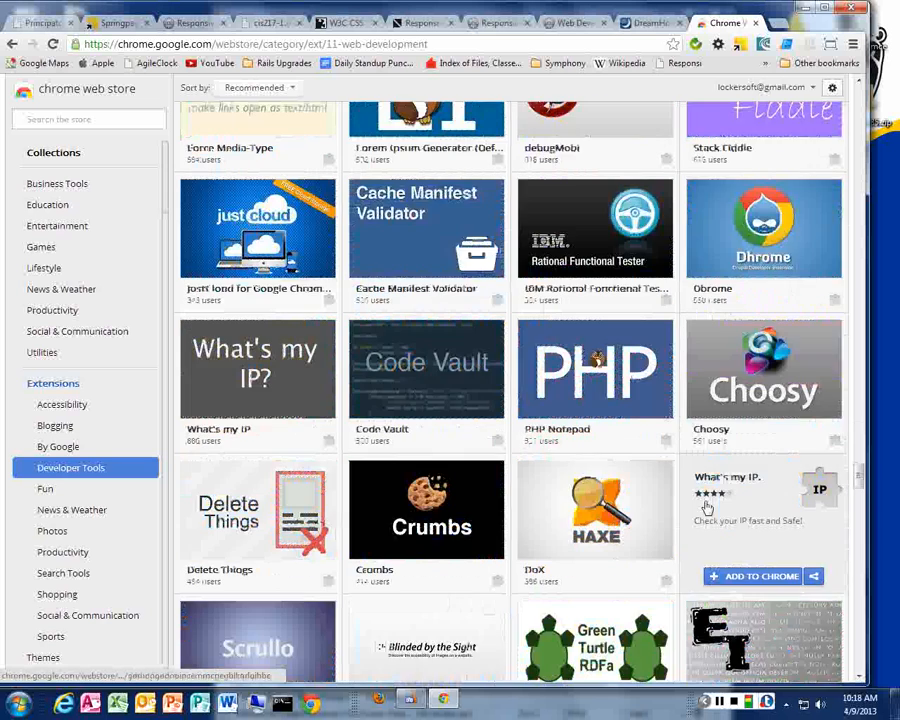
scroll(705, 510, "down", 4)
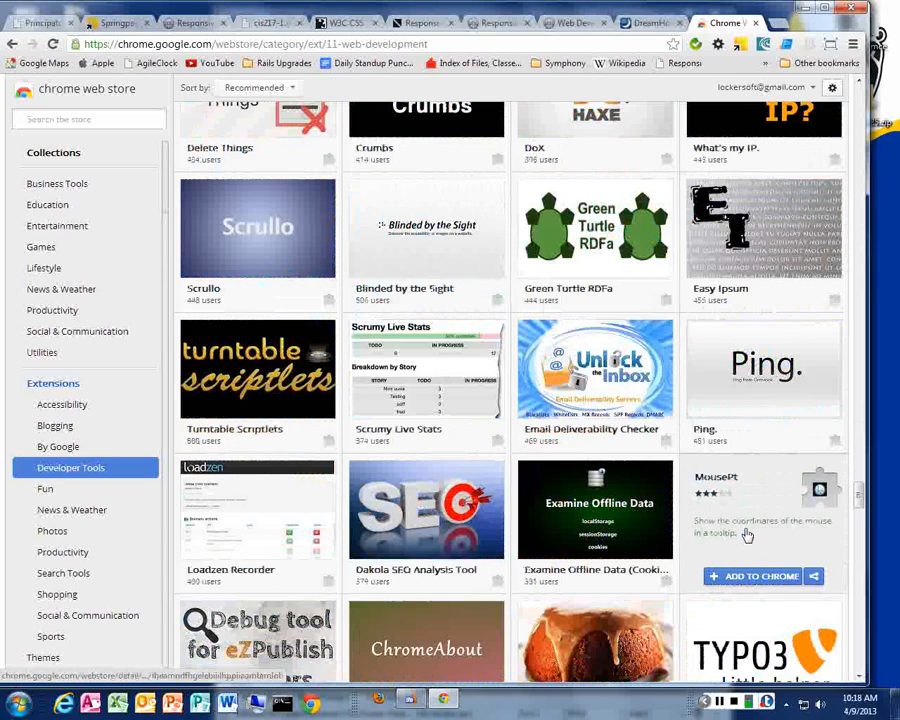
scroll(746, 535, "down", 5)
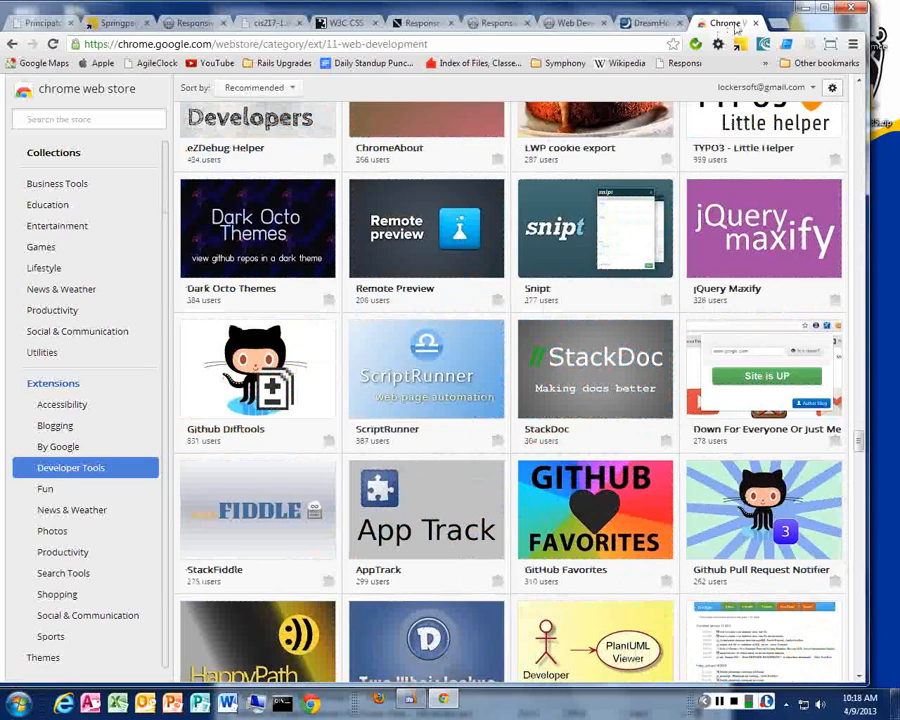
- Close the Chrome Web Store, DreamHost, Web Developer, second Responsive Layouts, Responsive.is, W3C CSS Validator and Ripple pages, returning to the Springpad layouts preview
left_click(757, 23)
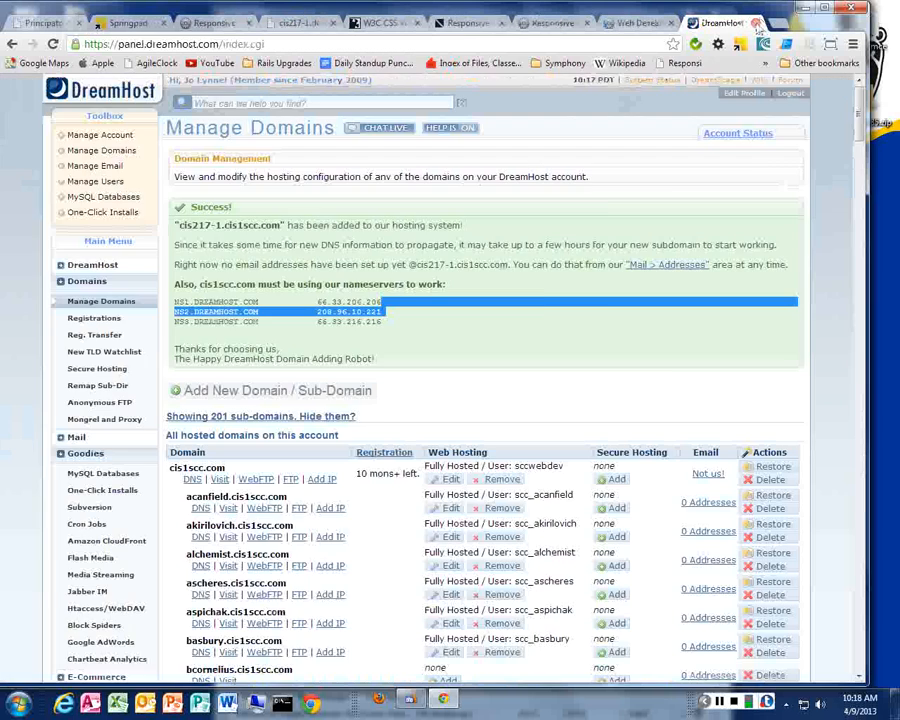
left_click(757, 23)
left_click(757, 23)
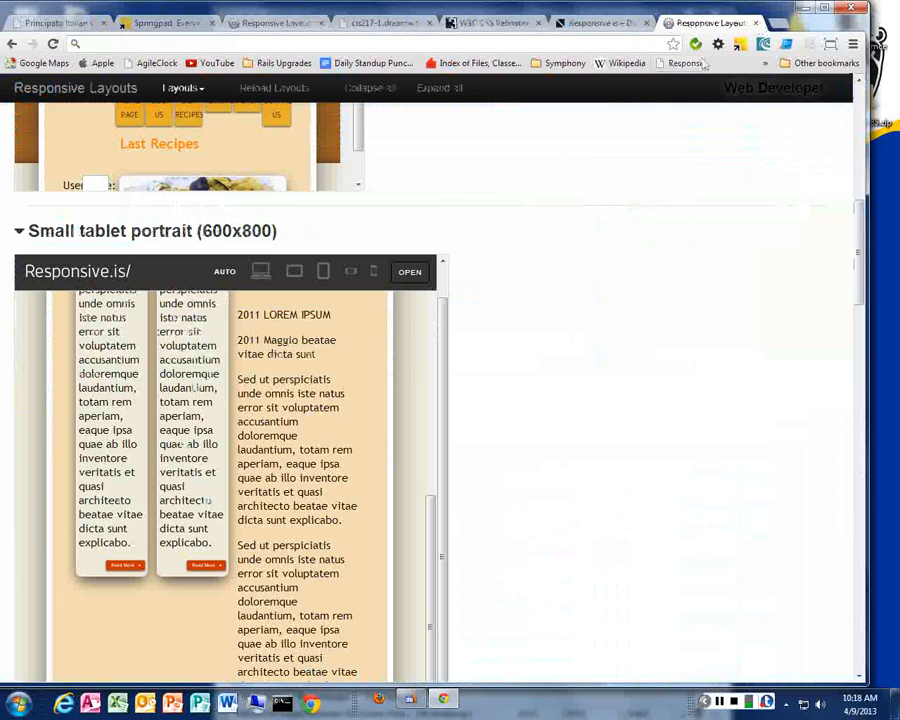
left_click(757, 23)
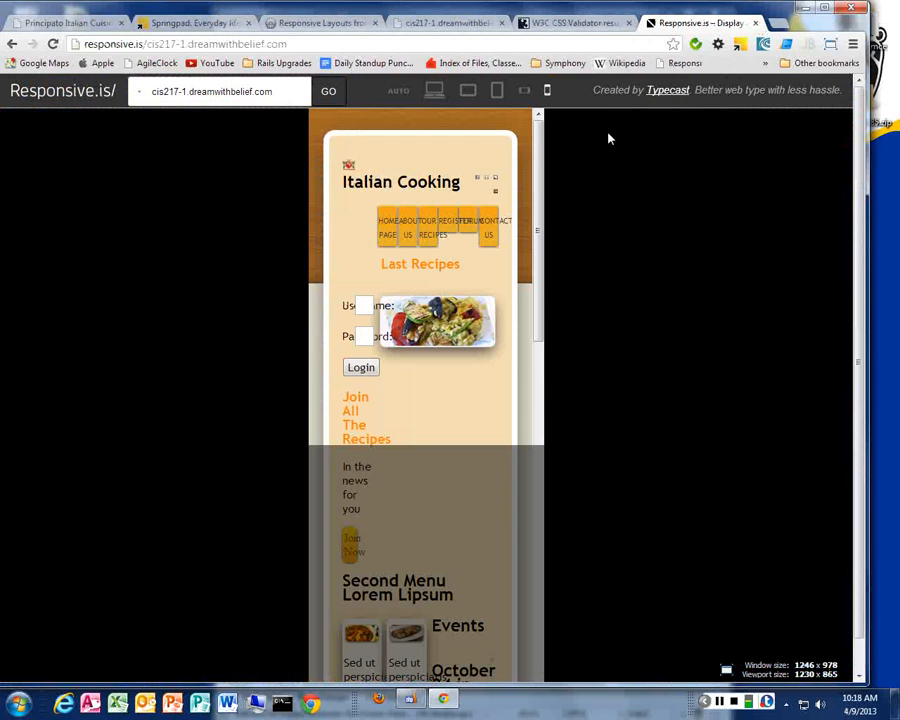
left_click(757, 23)
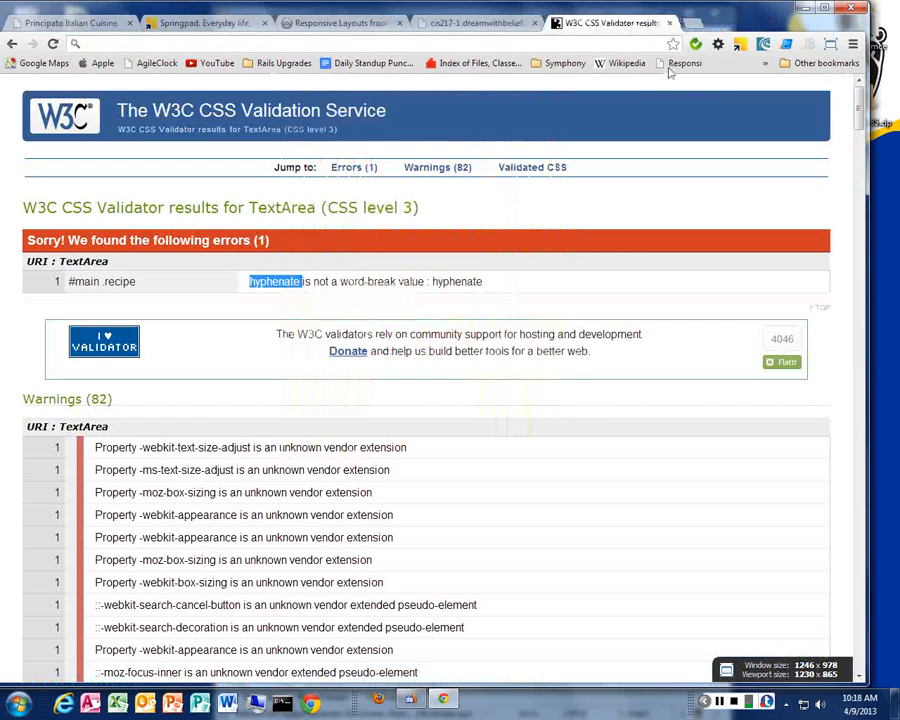
left_click(658, 23)
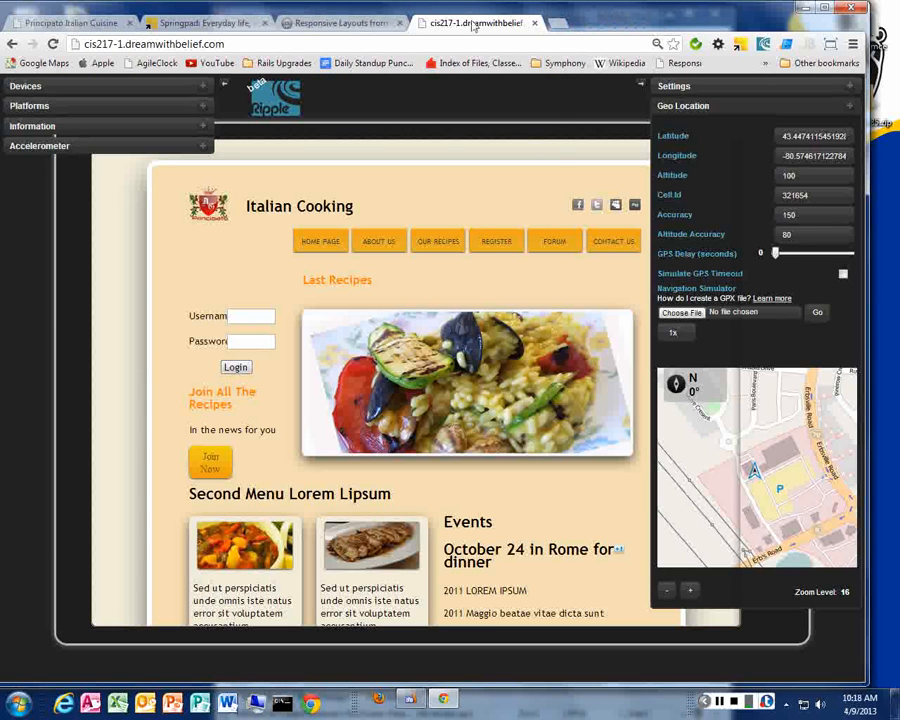
left_click(536, 23)
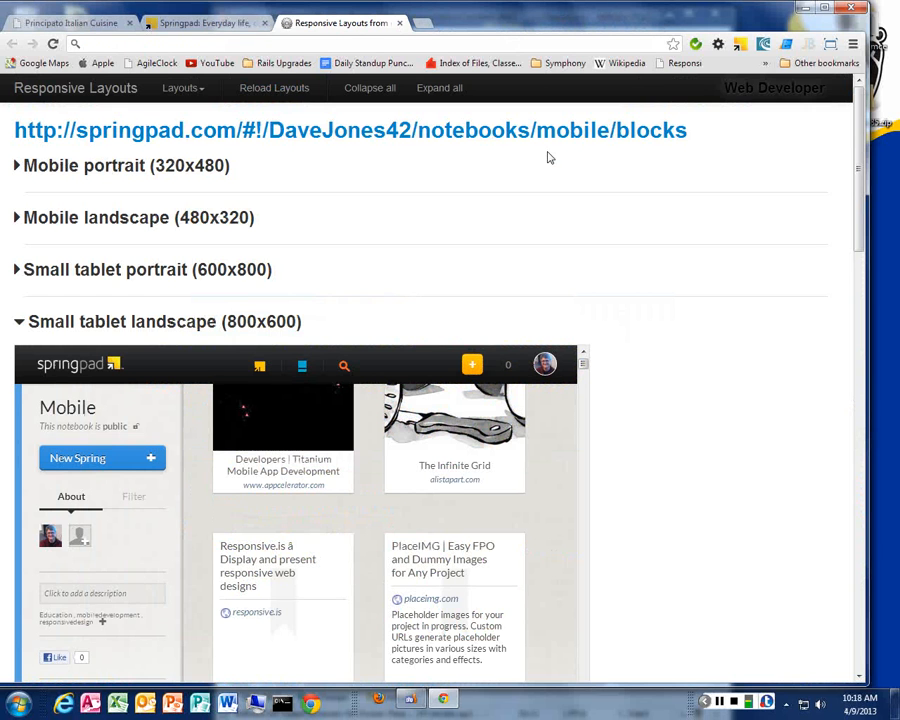